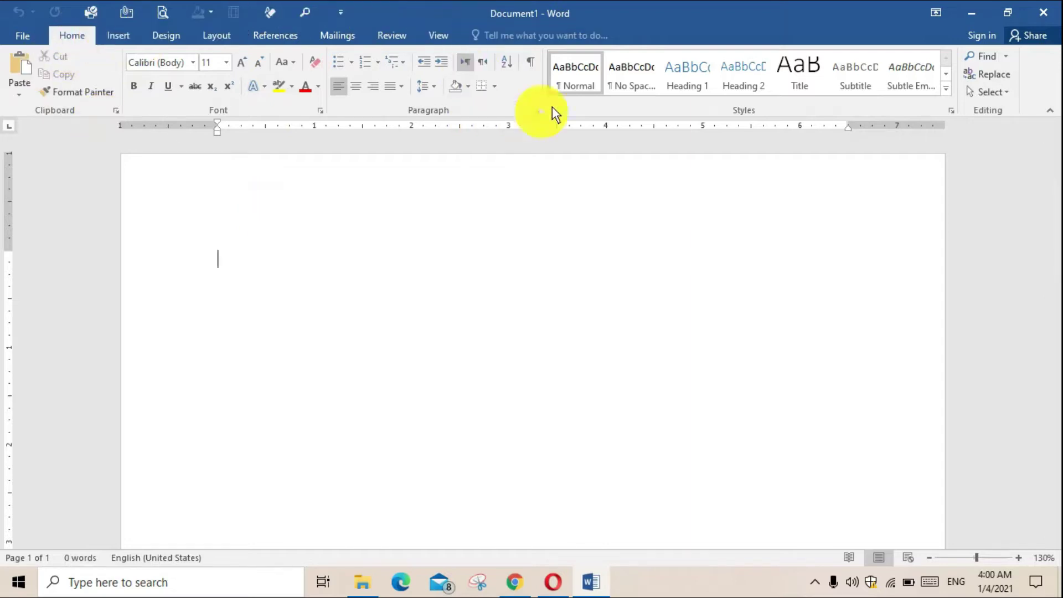
left_click(133, 40)
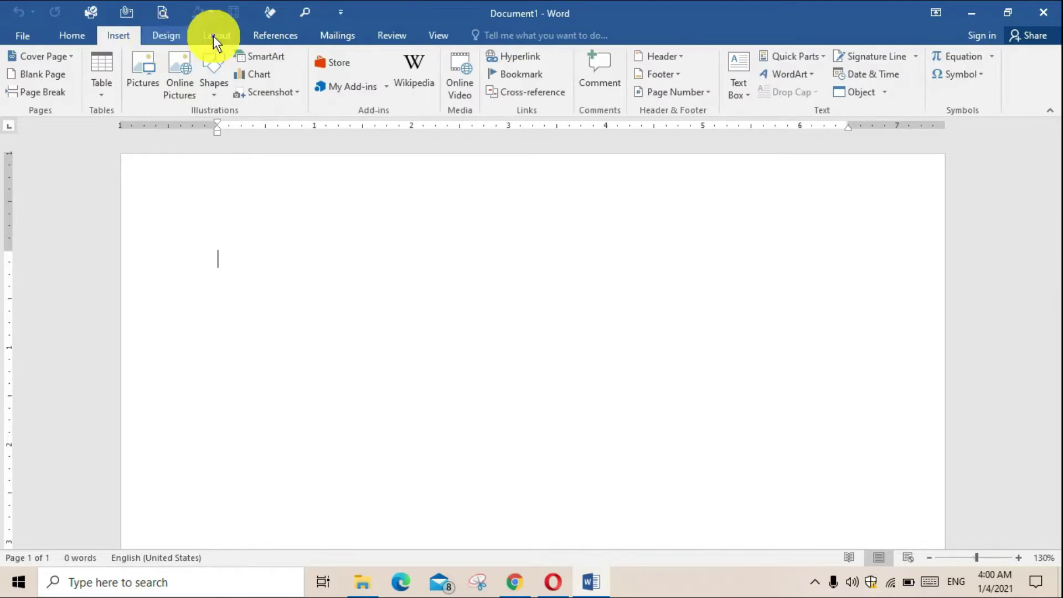
left_click(166, 36)
left_click(62, 32)
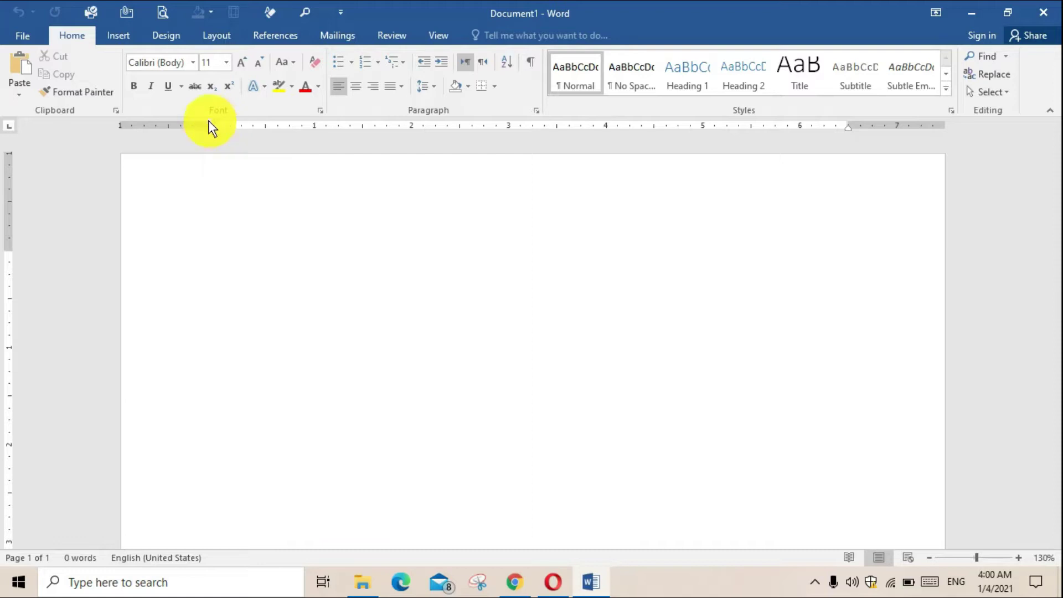
Reduce the page's left margin to about 0.3 inch and its top margin to about 0.4 inch
left_click_drag(217, 126, 152, 126)
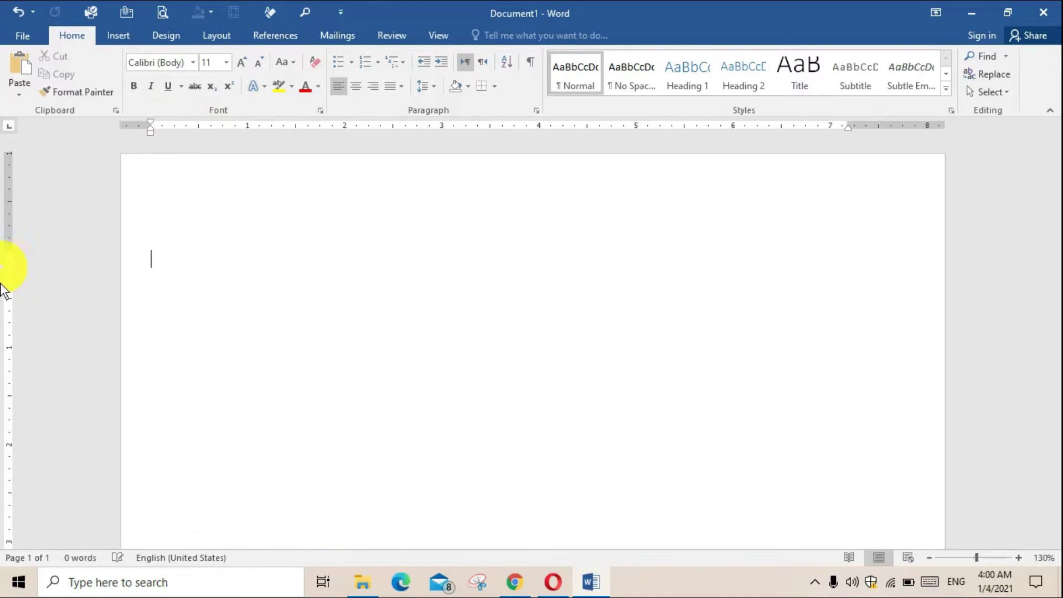
left_click_drag(9, 251, 16, 190)
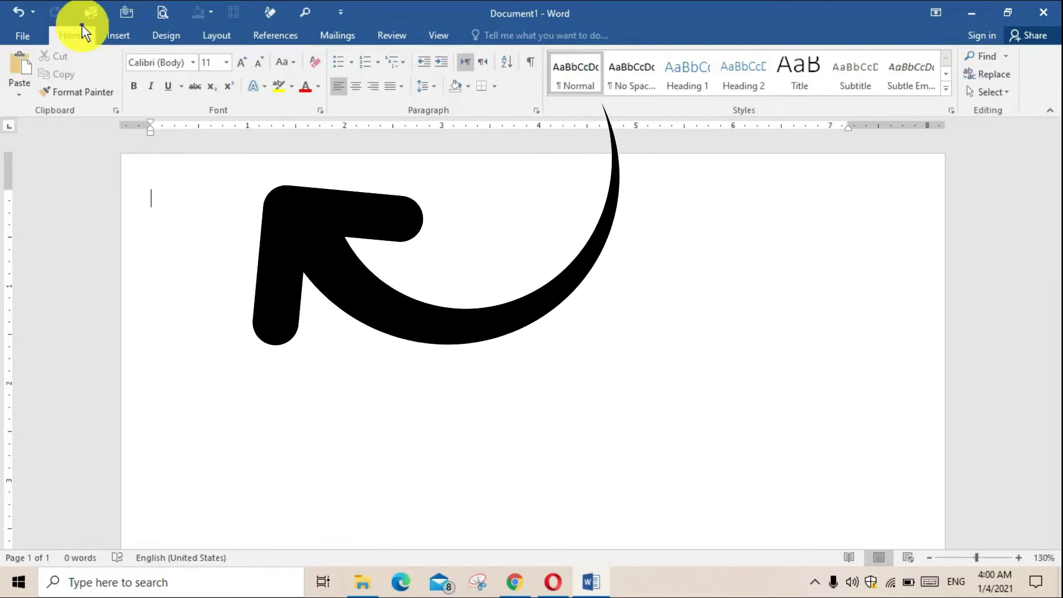
Enter the title "English MCQS" at the start of the page and format it in bold Impact
type("Engli")
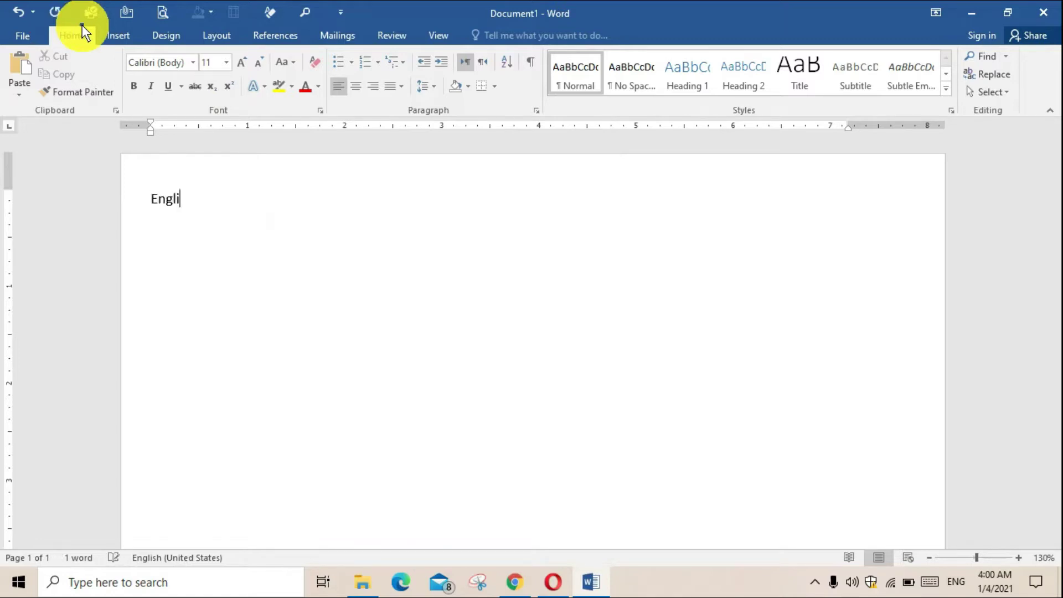
type("sh MCQS")
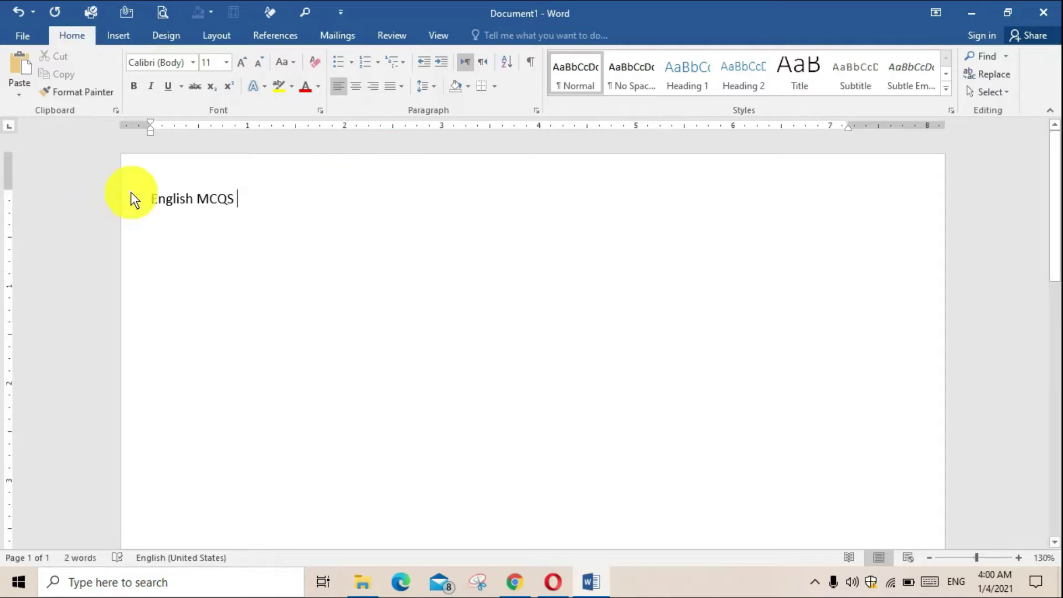
left_click_drag(255, 193, 150, 198)
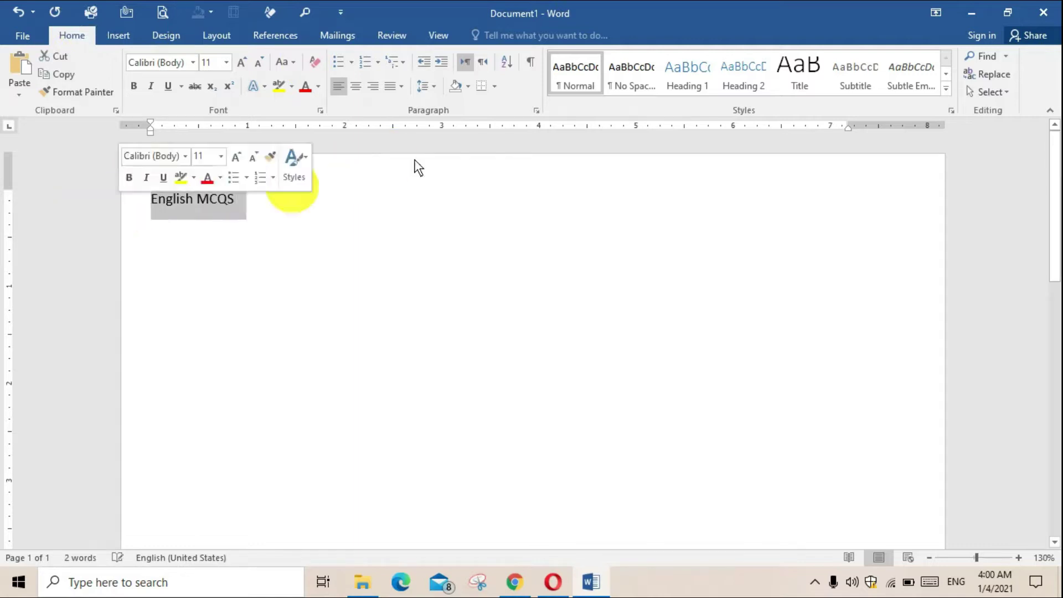
left_click(134, 86)
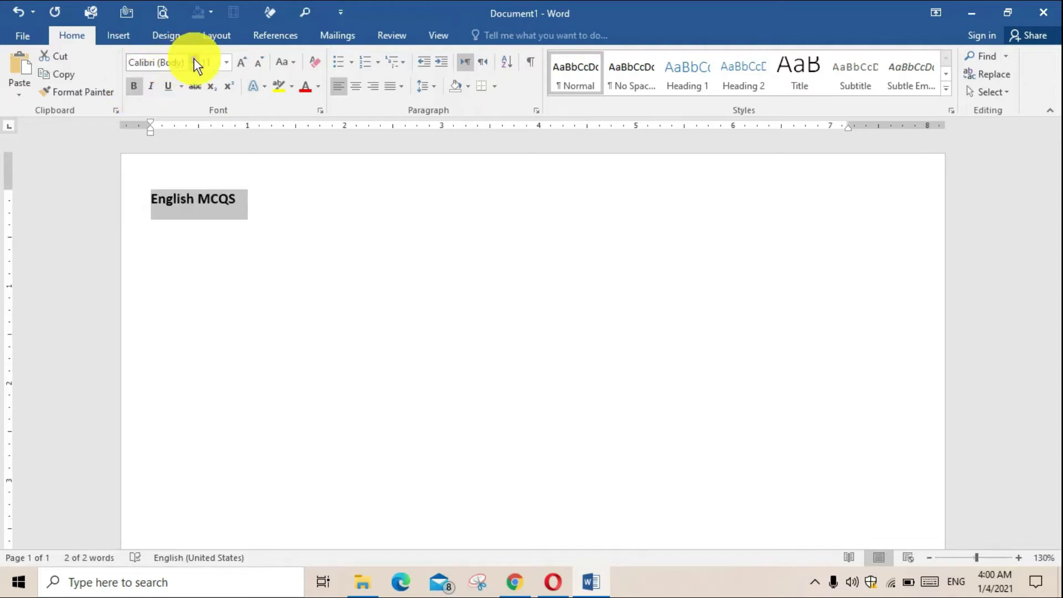
left_click(194, 62)
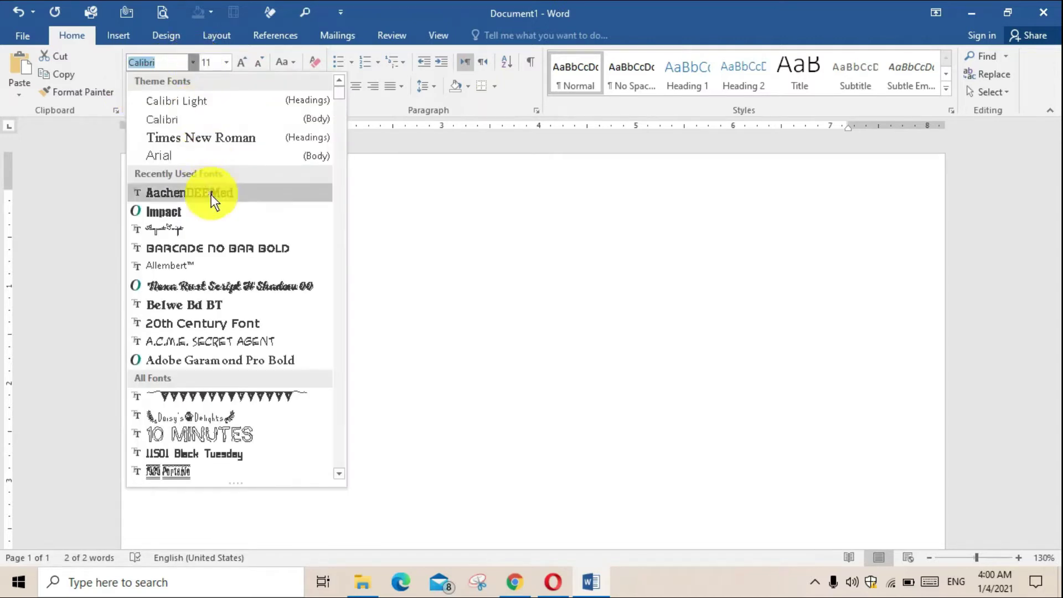
left_click(207, 210)
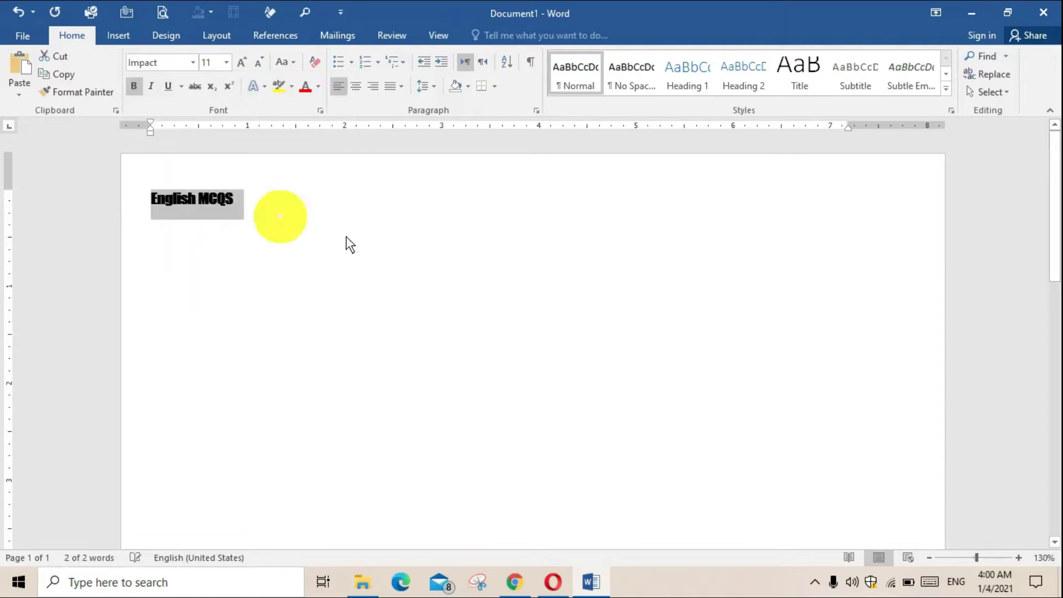
Center the "English MCQS" title and enlarge its font size to 36
left_click(242, 66)
left_click(243, 66)
left_click(242, 65)
left_click(242, 66)
left_click(242, 66)
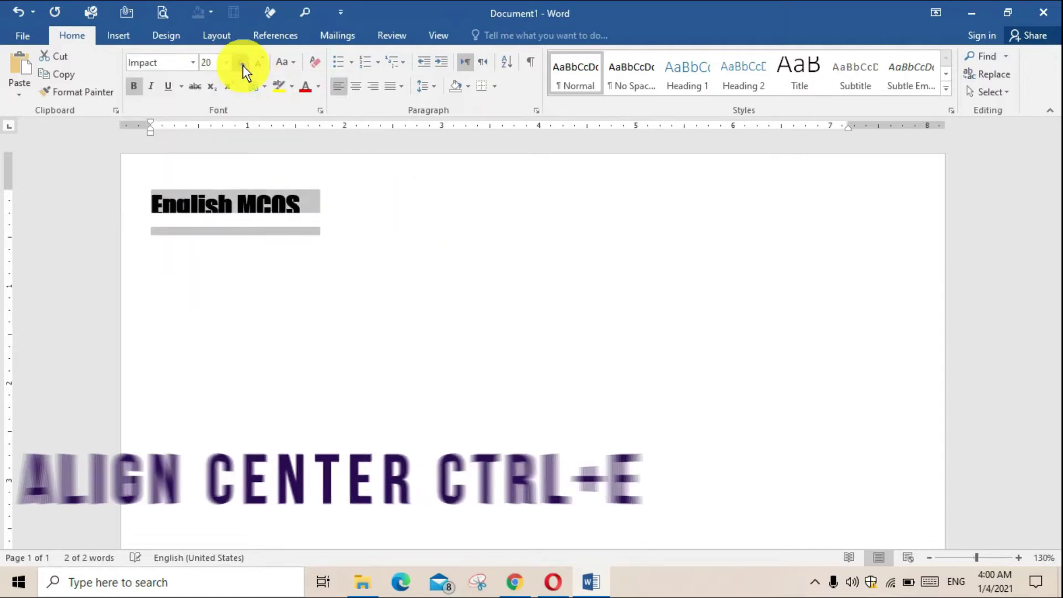
left_click(243, 66)
left_click(243, 65)
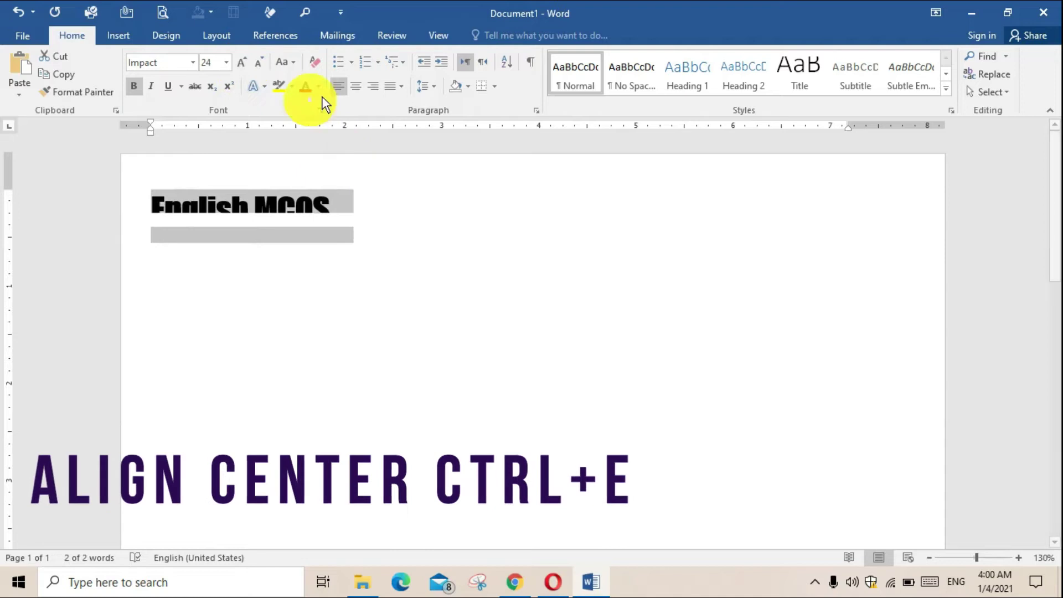
left_click(360, 85)
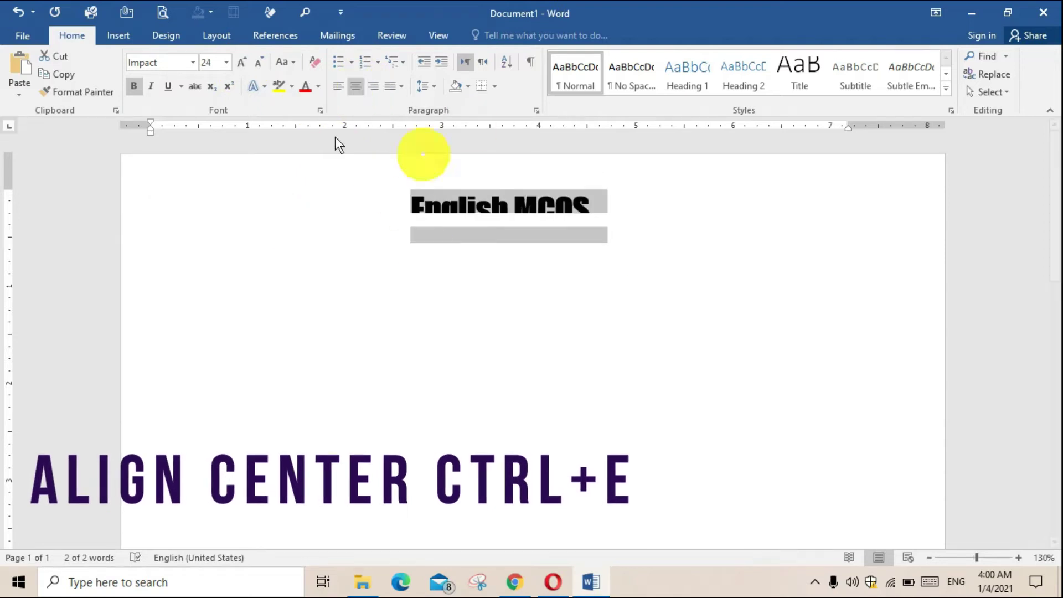
left_click(240, 67)
left_click(240, 66)
left_click(239, 67)
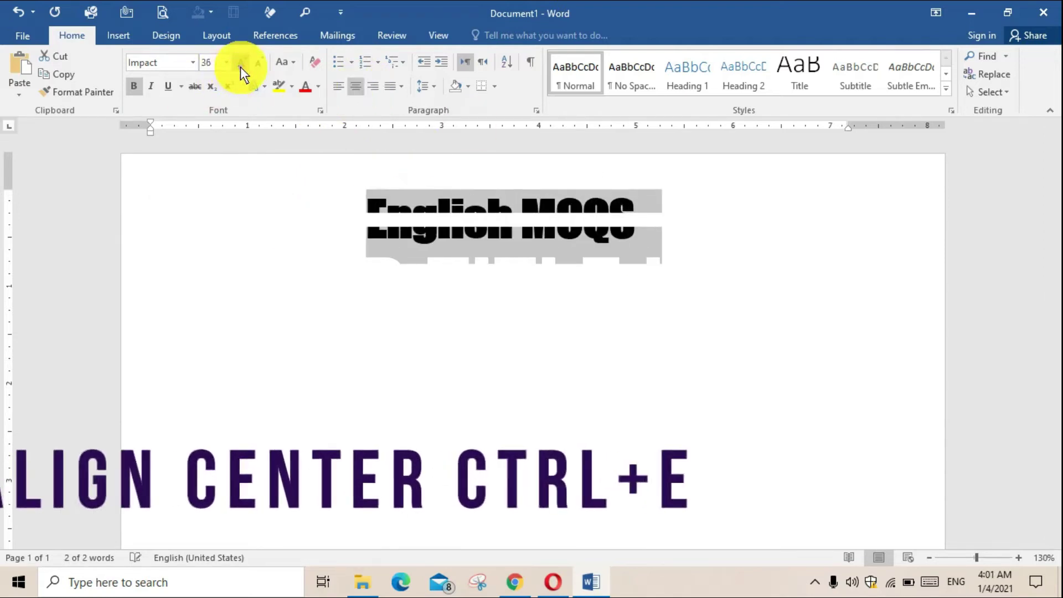
left_click(258, 62)
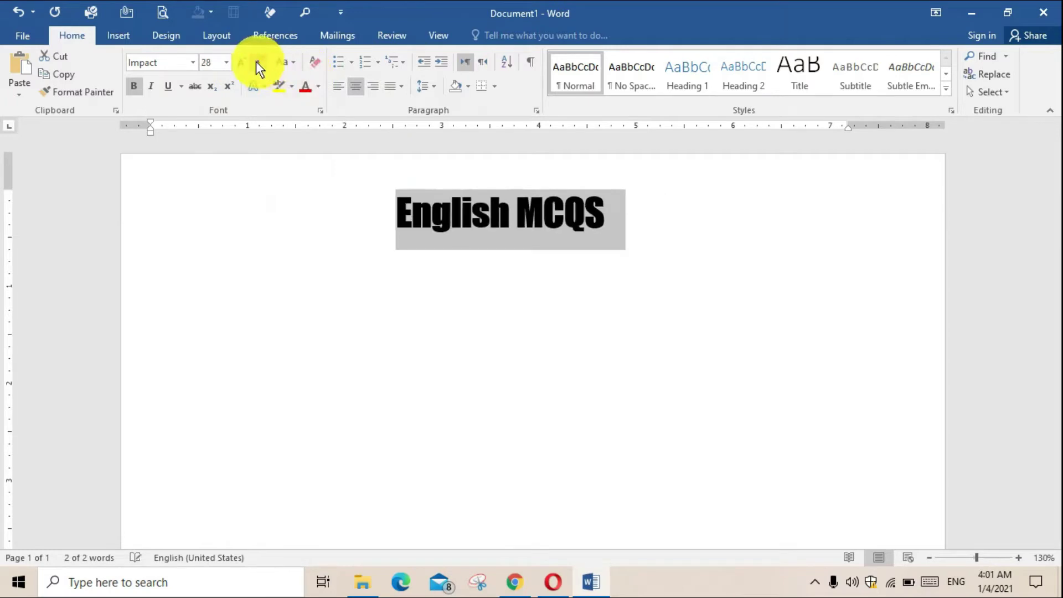
left_click(244, 62)
left_click(643, 231)
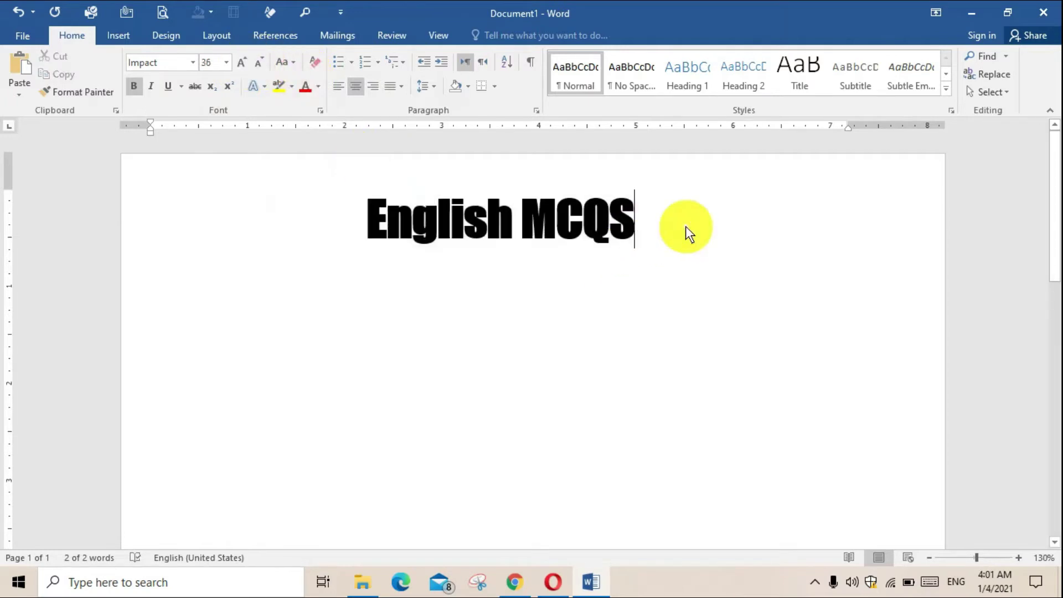
Apply a thick single underline to the "English MCQS" title
left_click_drag(639, 206, 296, 203)
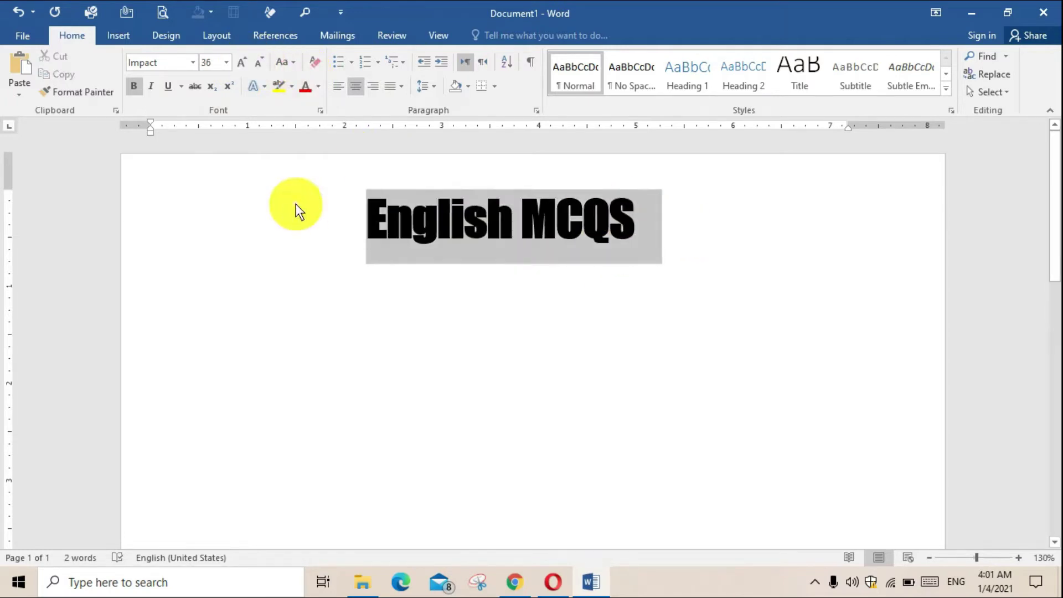
left_click(166, 87)
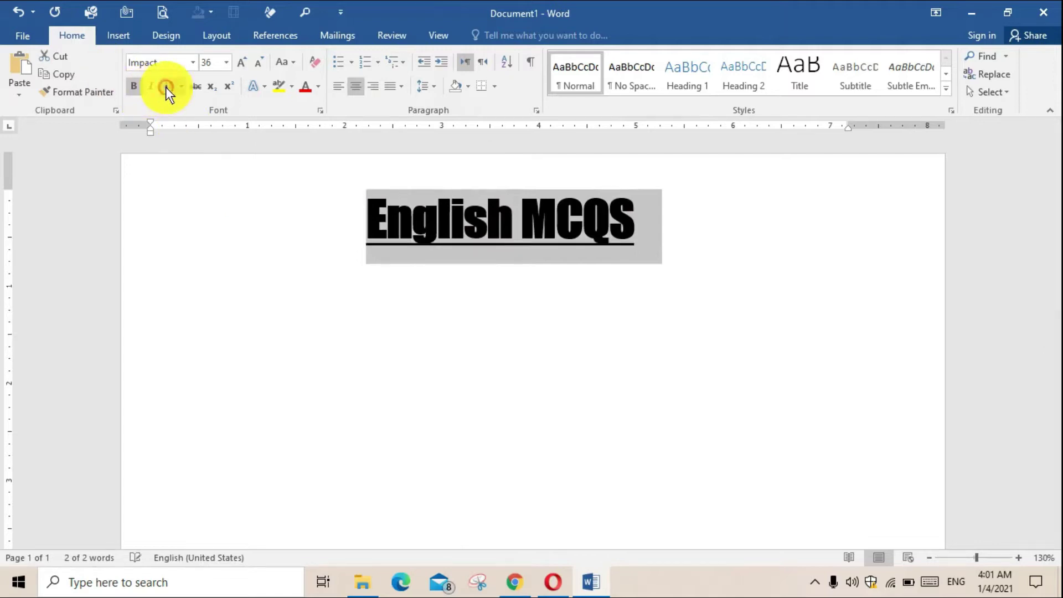
left_click(183, 87)
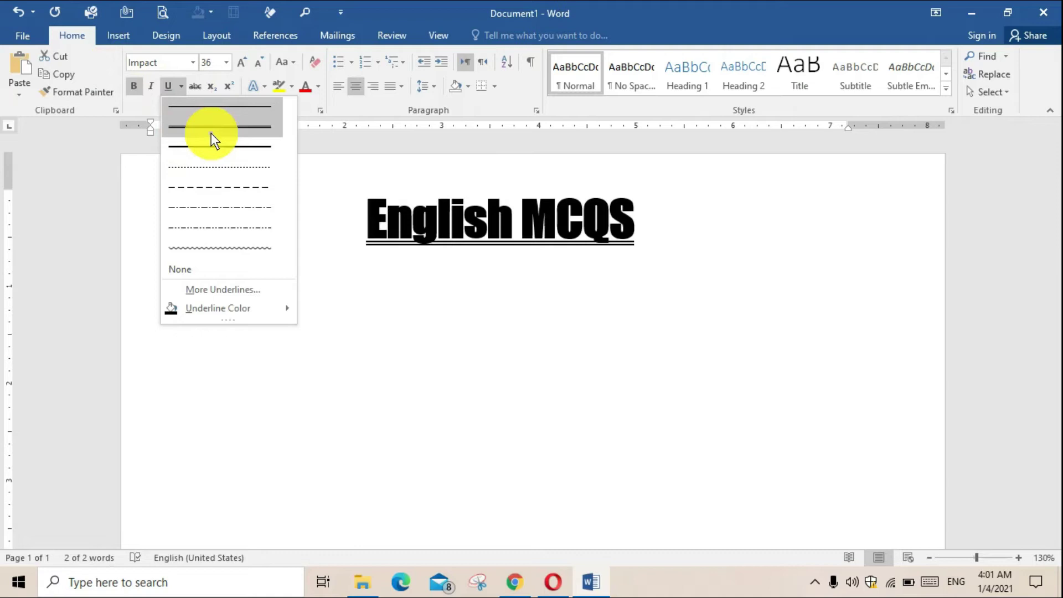
left_click(213, 142)
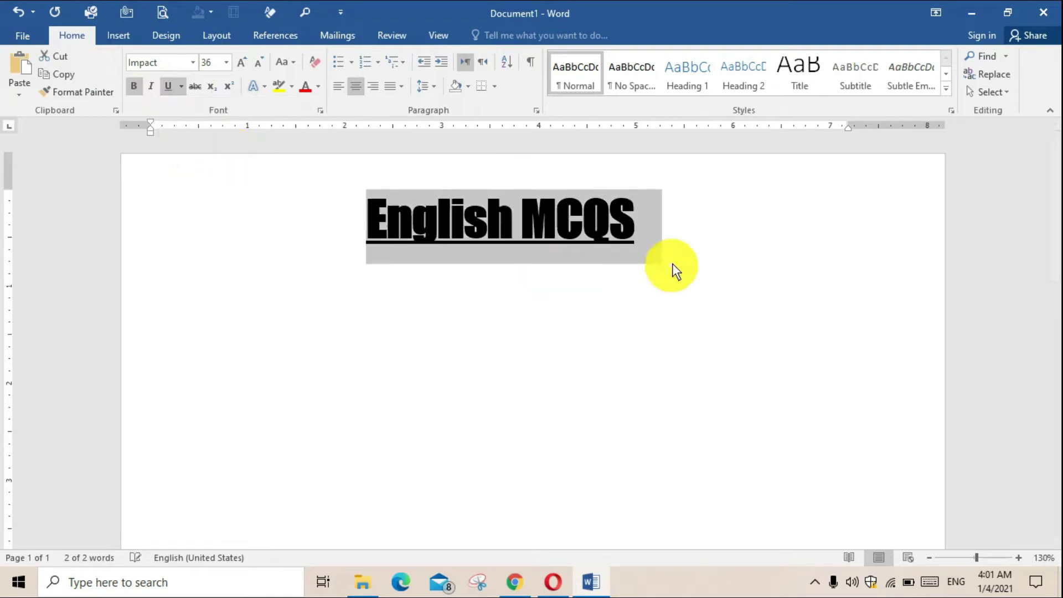
Add a second line below the title reading "TR Graphic Skills"
left_click(667, 247)
key("Return")
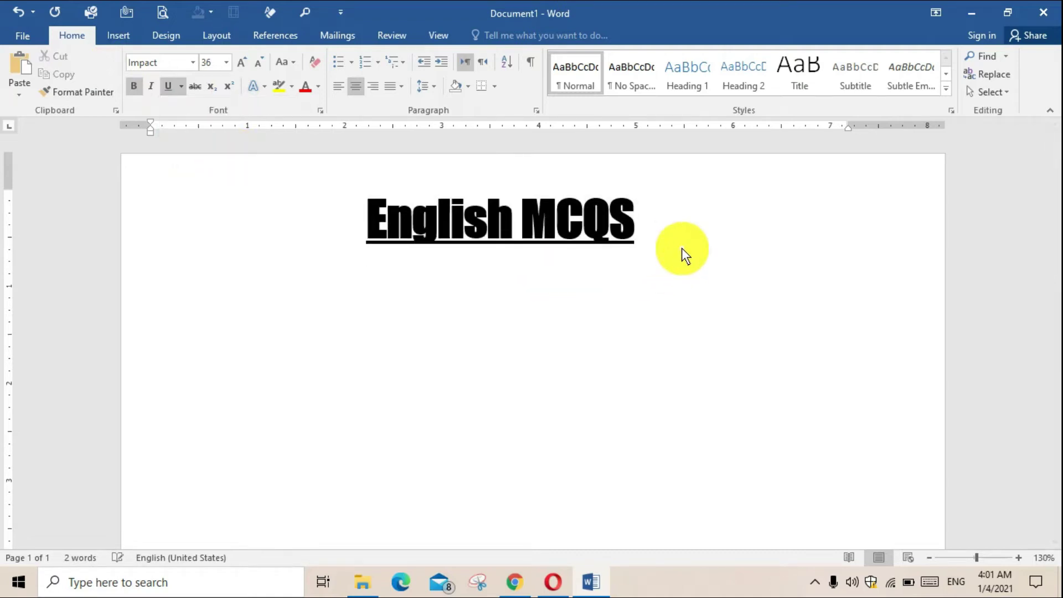
type("tr")
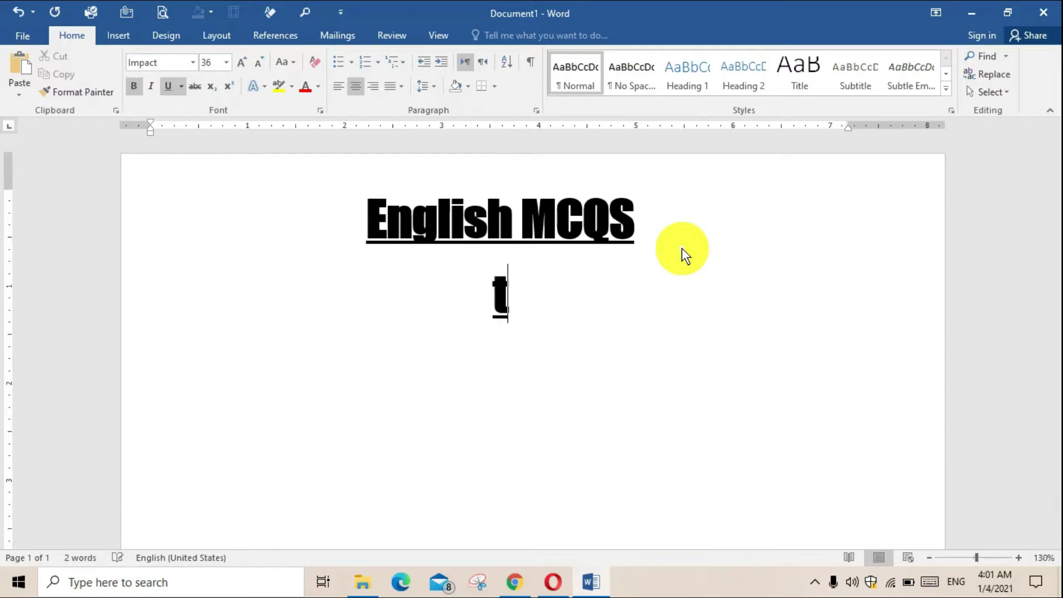
key("BackSpace")
key("BackSpace")
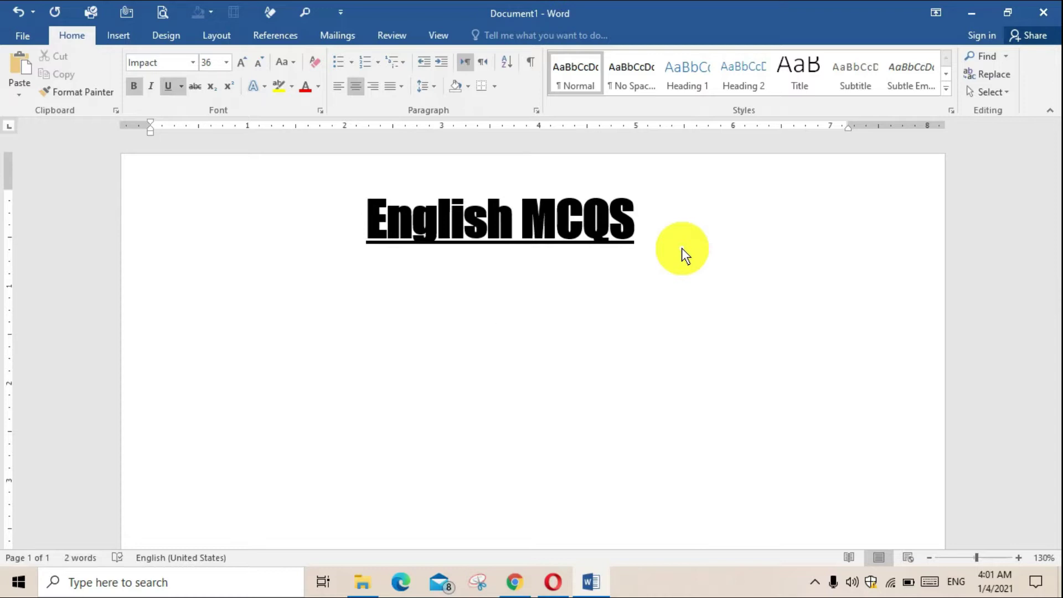
type("TR")
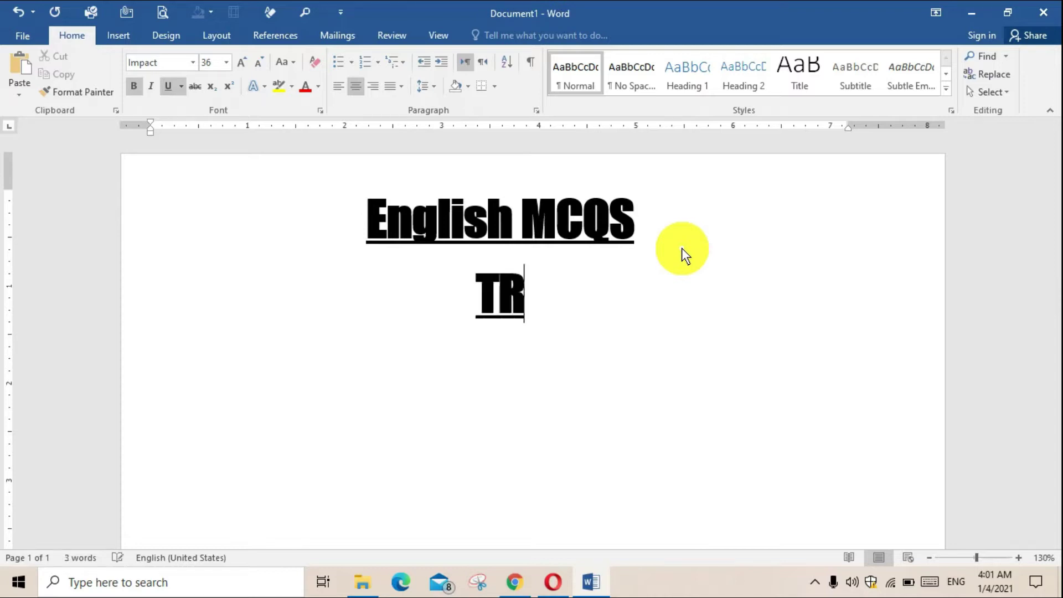
type(" Graphic skills")
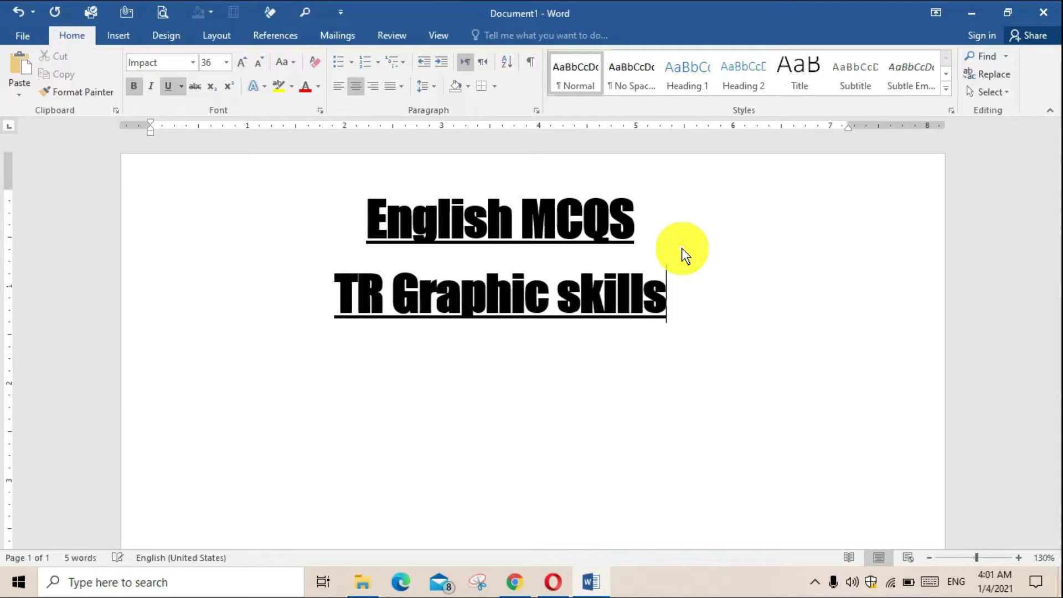
type("\\\\")
key("BackSpace")
key("BackSpace")
key("BackSpace")
key("BackSpace")
key("BackSpace")
key("BackSpace")
key("BackSpace")
key("BackSpace")
type("S")
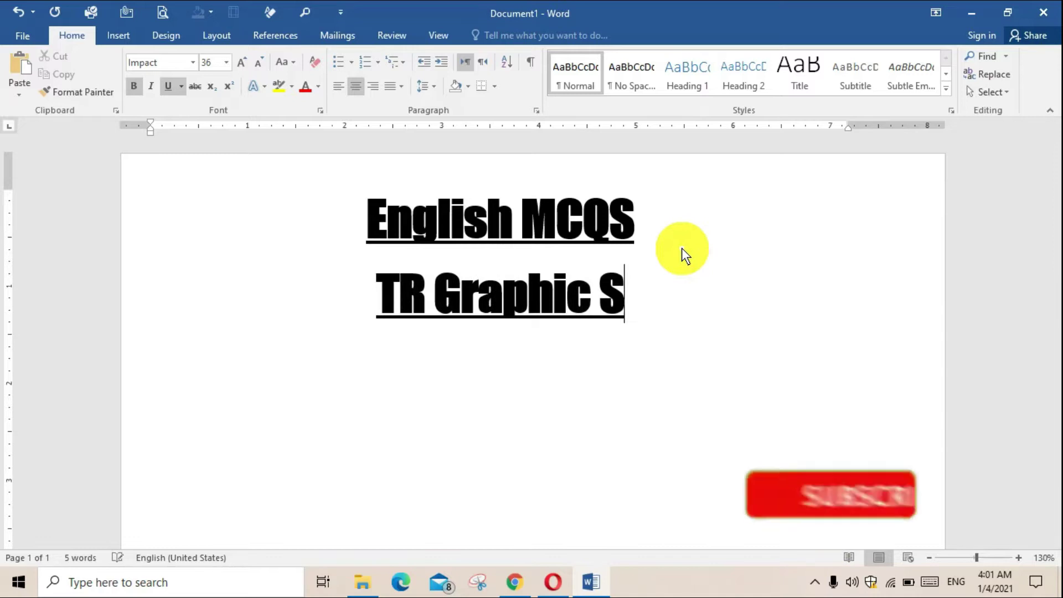
type("kills")
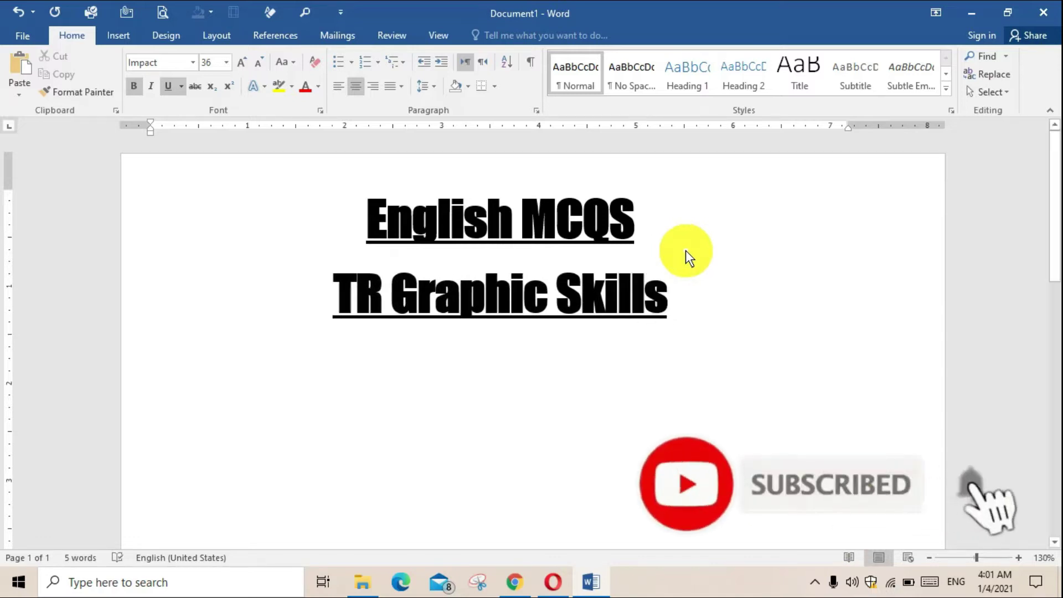
Clear all formatting from the "TR Graphic Skills" line and center it
left_click_drag(636, 304, 324, 308)
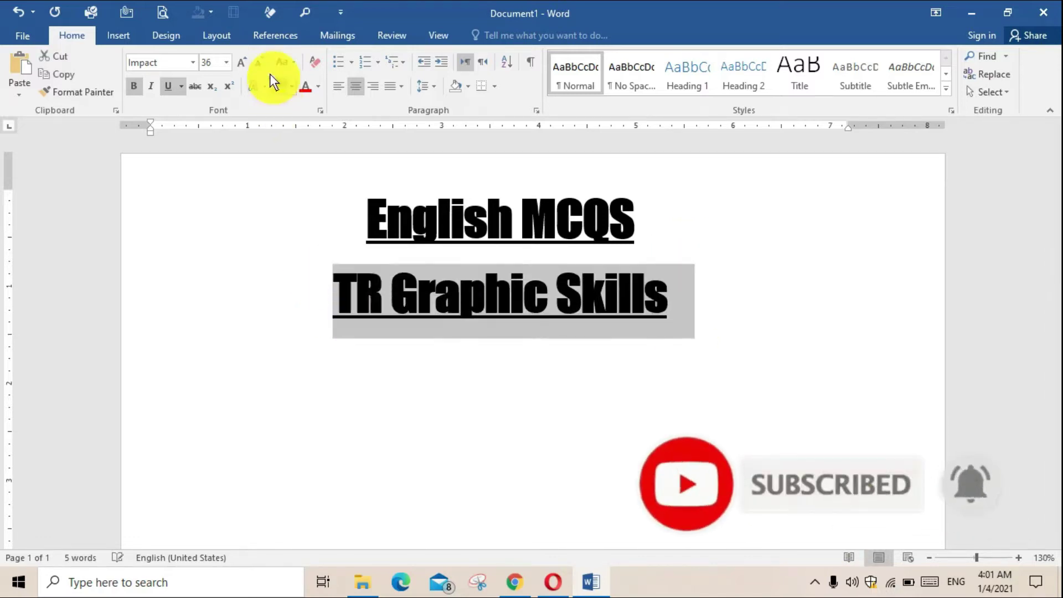
left_click(314, 60)
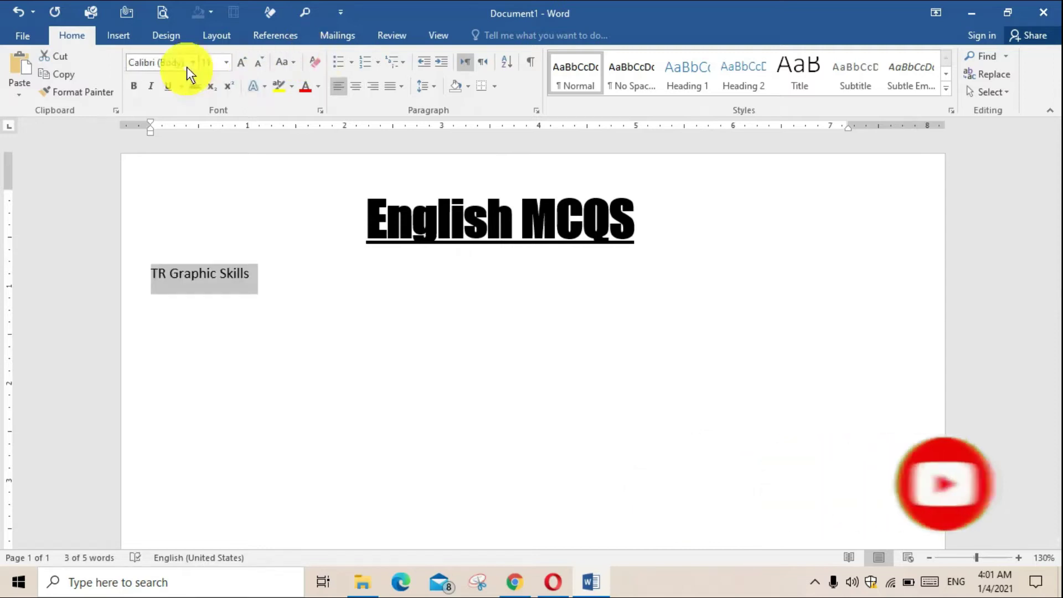
left_click(357, 87)
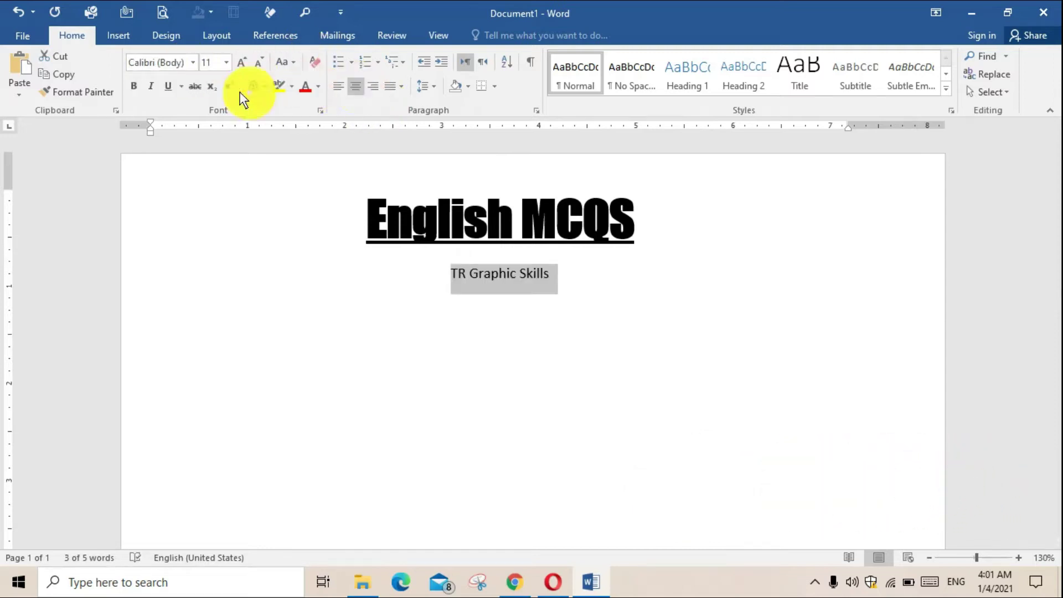
Make the "TR Graphic Skills" line bold and enlarge its font size to 18
left_click(130, 87)
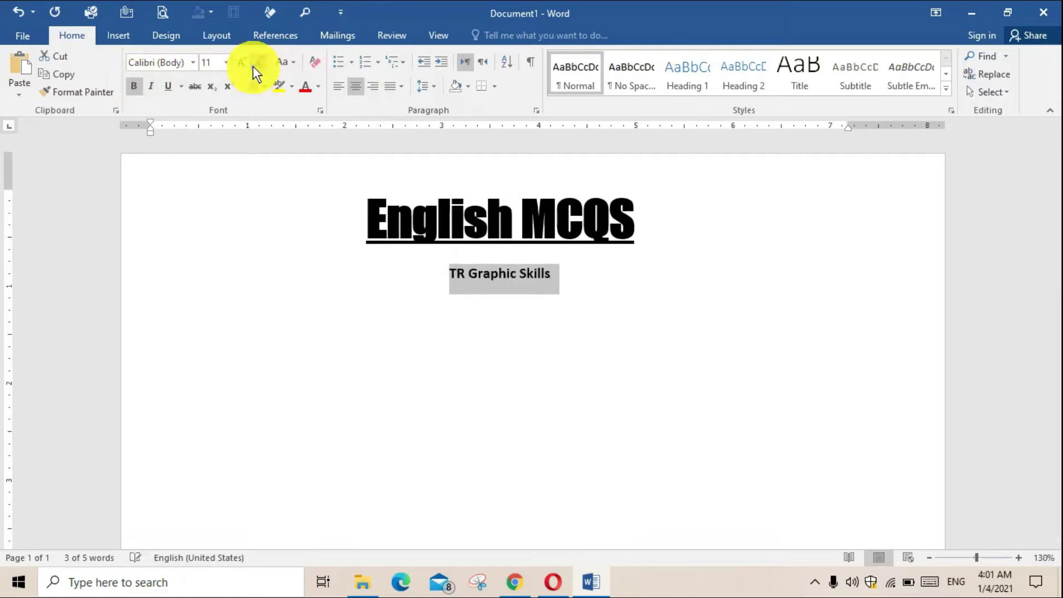
left_click(241, 63)
left_click(241, 62)
left_click(242, 63)
left_click(242, 63)
left_click(625, 289)
Remove the space after the paragraph for both heading lines
left_click_drag(624, 289, 373, 204)
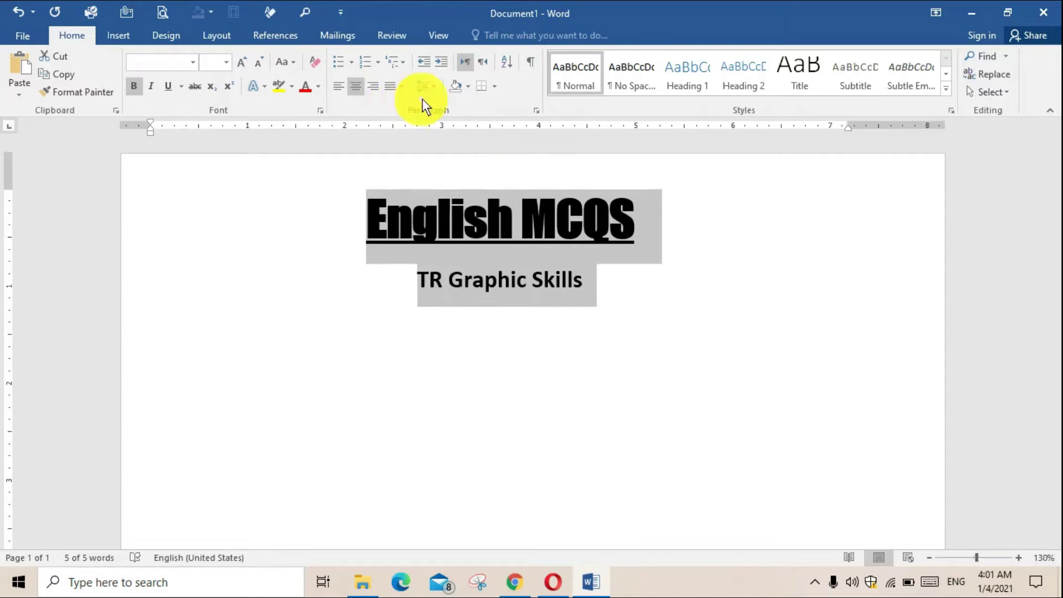
left_click(438, 87)
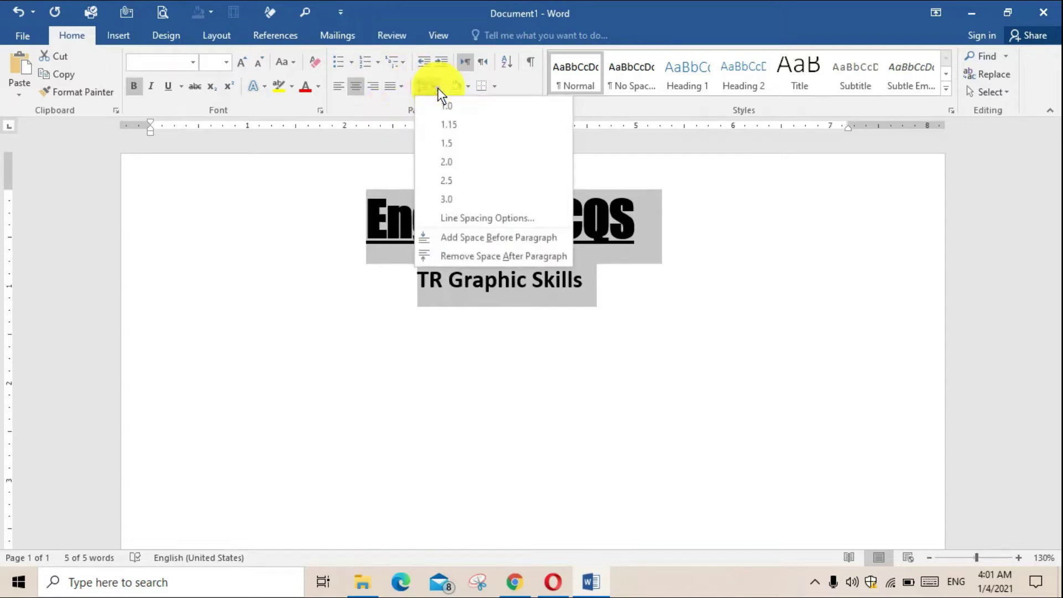
left_click(481, 255)
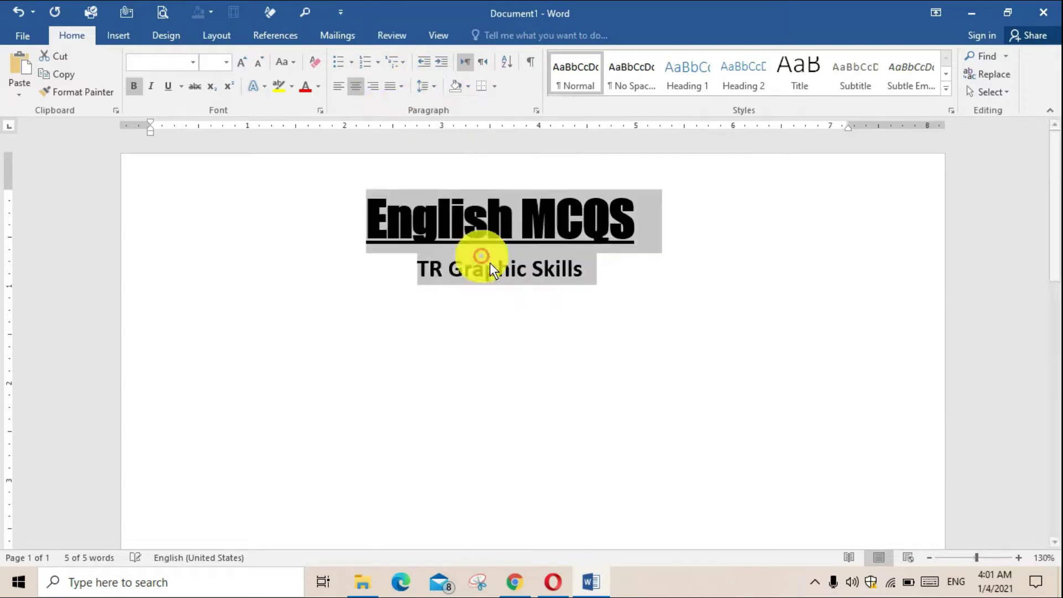
left_click(632, 307)
scroll(631, 306, "down", 2)
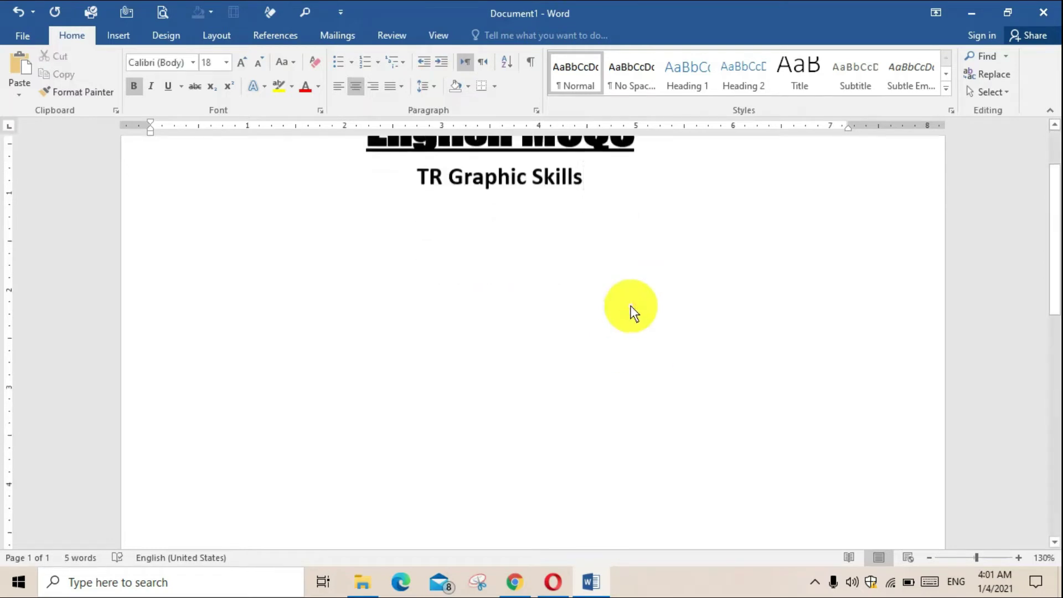
Start a new line below "TR Graphic Skills" and clear all its formatting
scroll(583, 277, "up", 2)
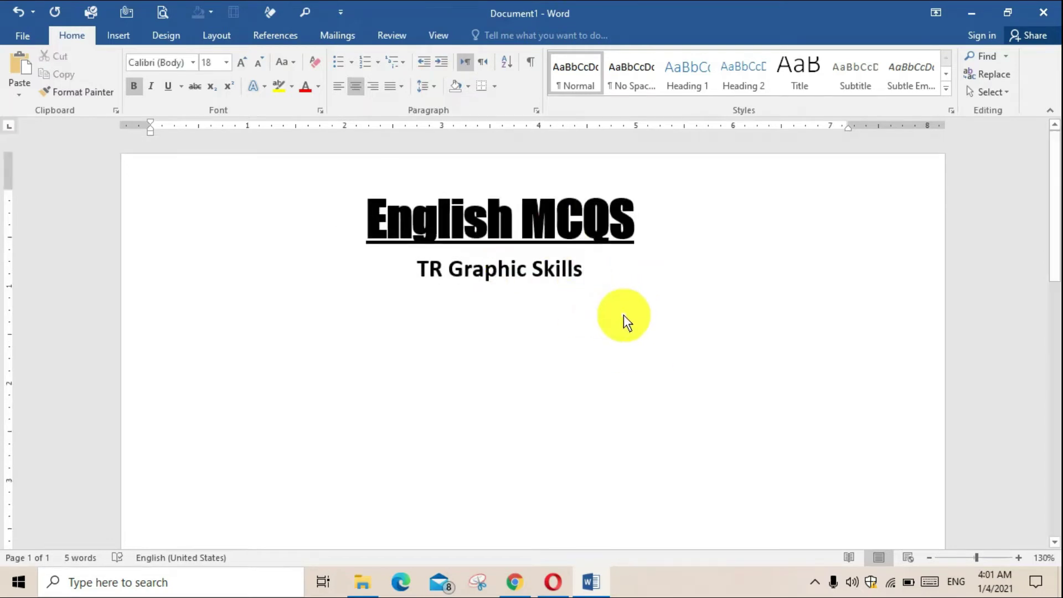
key("Return")
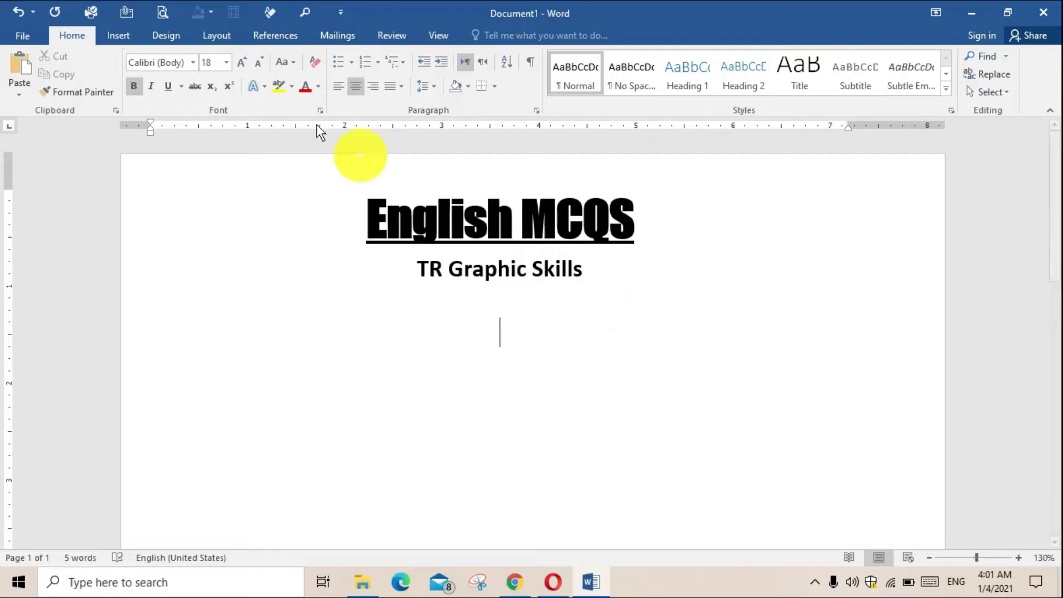
left_click(315, 64)
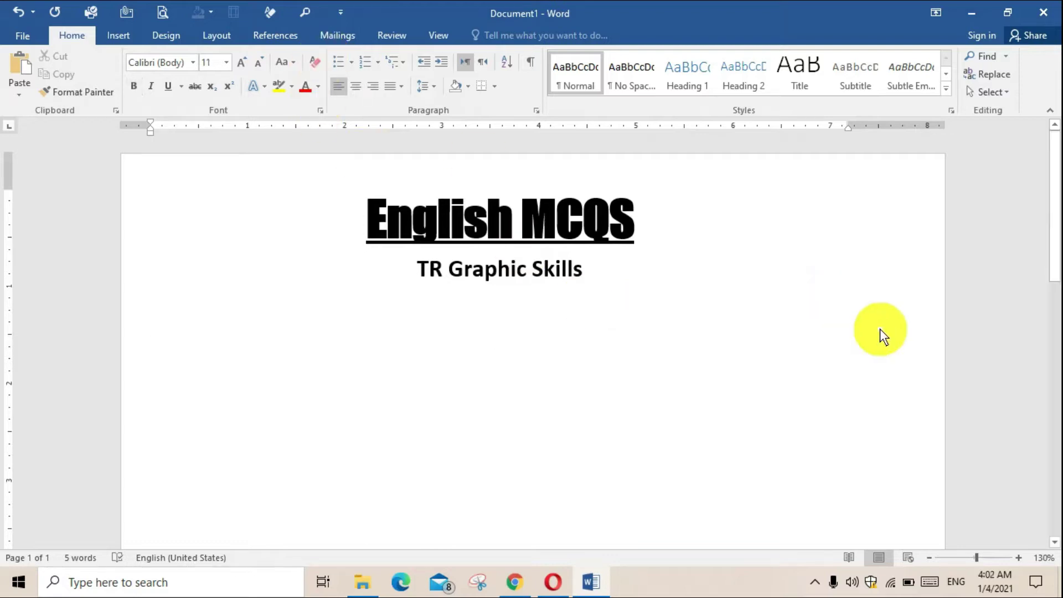
scroll(720, 343, "down", 1)
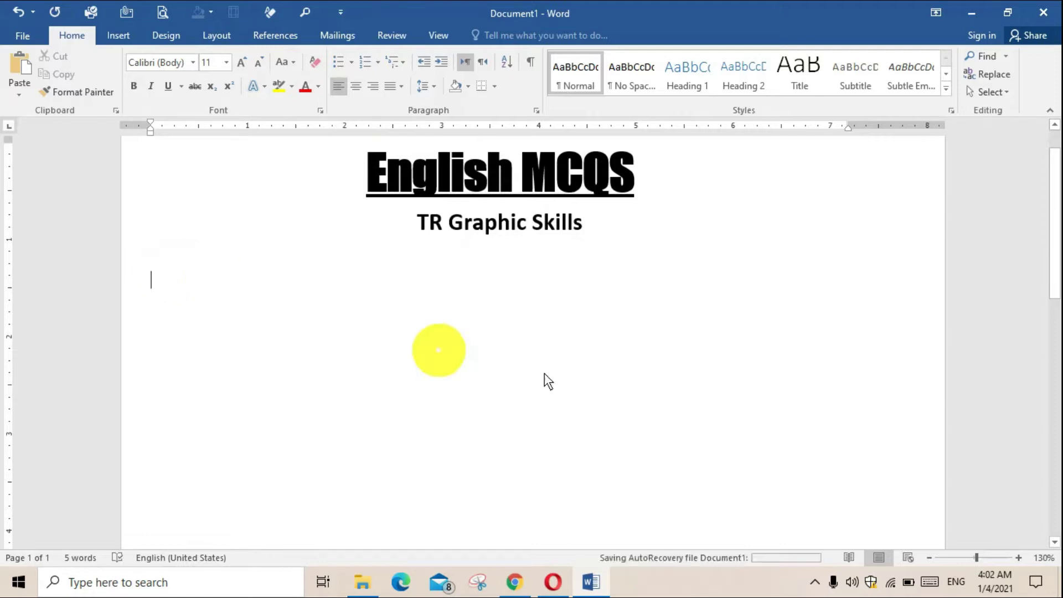
Turn on bold and set the font size to 18 for the new line
key("ctrl+b")
key("ctrl+shift+period")
key("ctrl+shift+period")
key("ctrl+shift+period")
key("ctrl+shift+period")
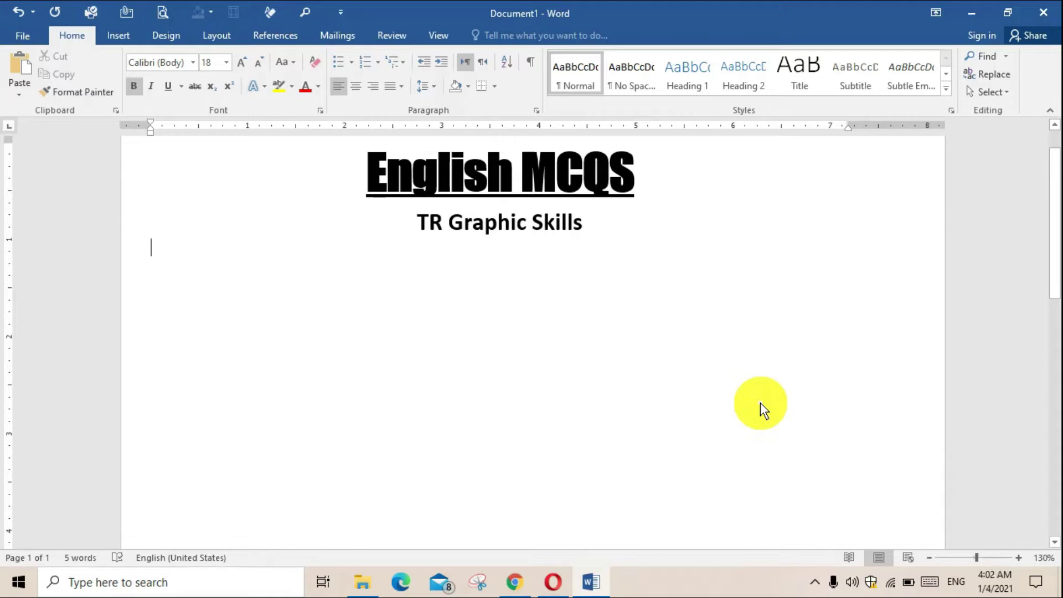
Write "Time: 15mint" on the line below "TR Graphic Skills"
type("t")
key("BackSpace")
type("Tin")
key("BackSpace")
type("me")
key("BackSpace")
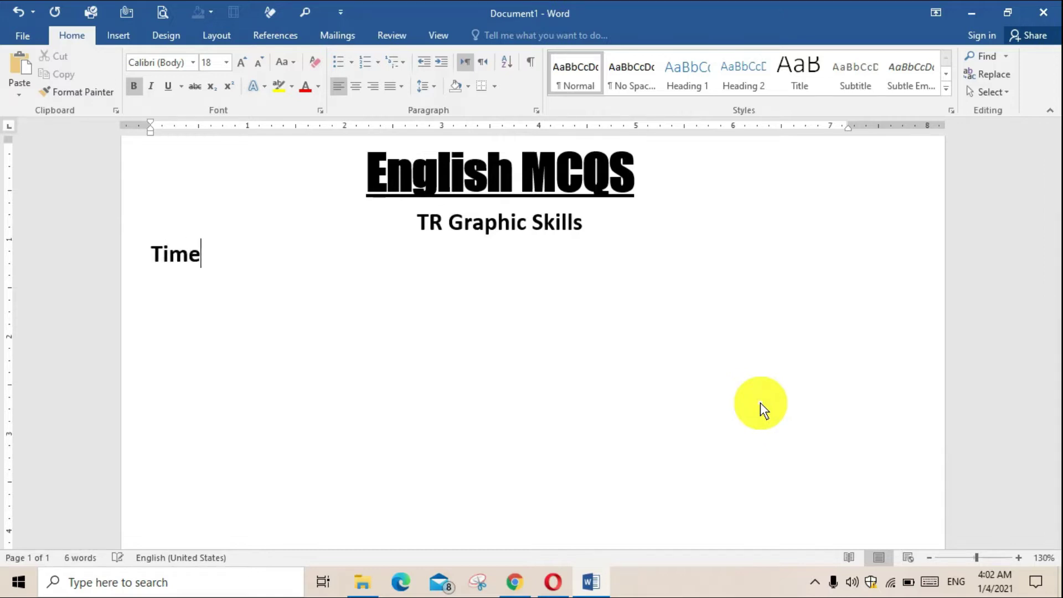
type(": 15mint")
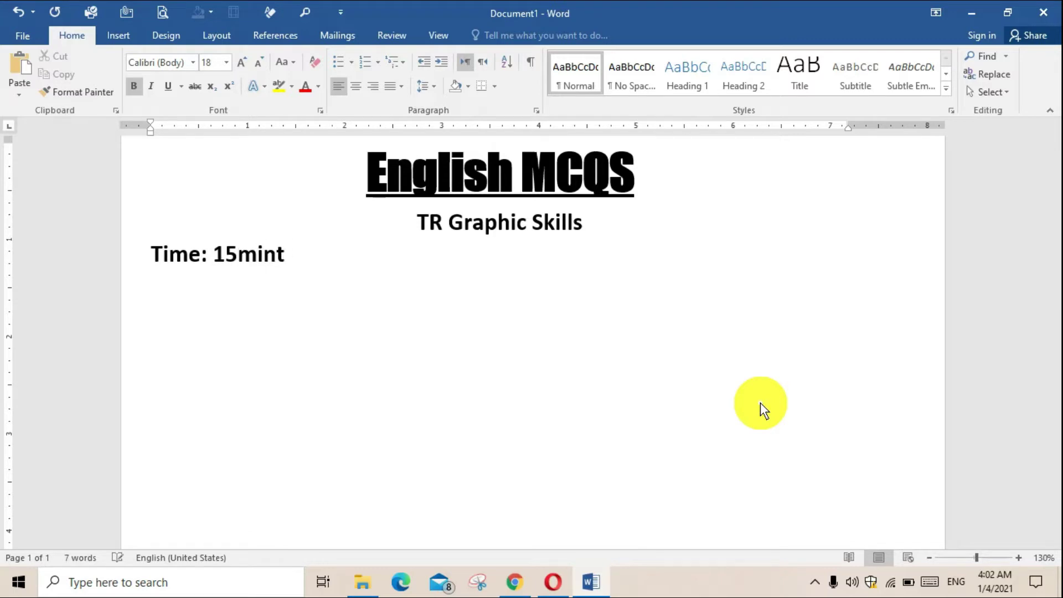
Insert seven tabs after "Time: 15mint" to space out toward the far end of the line
key("Tab")
key("Tab")
key("Tab")
key("Tab")
key("Tab")
key("Tab")
key("Tab")
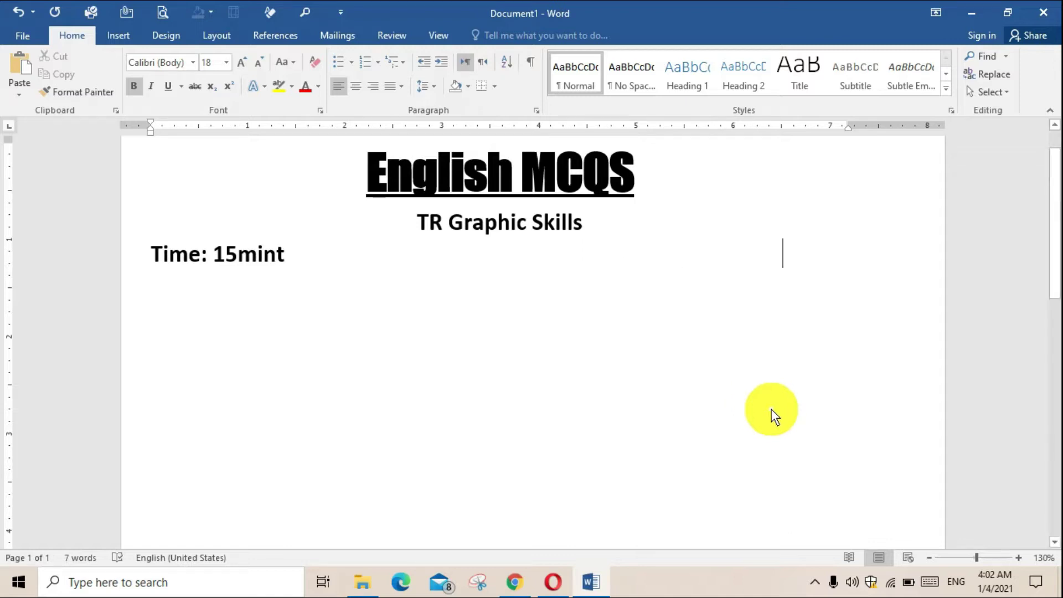
type("Marks")
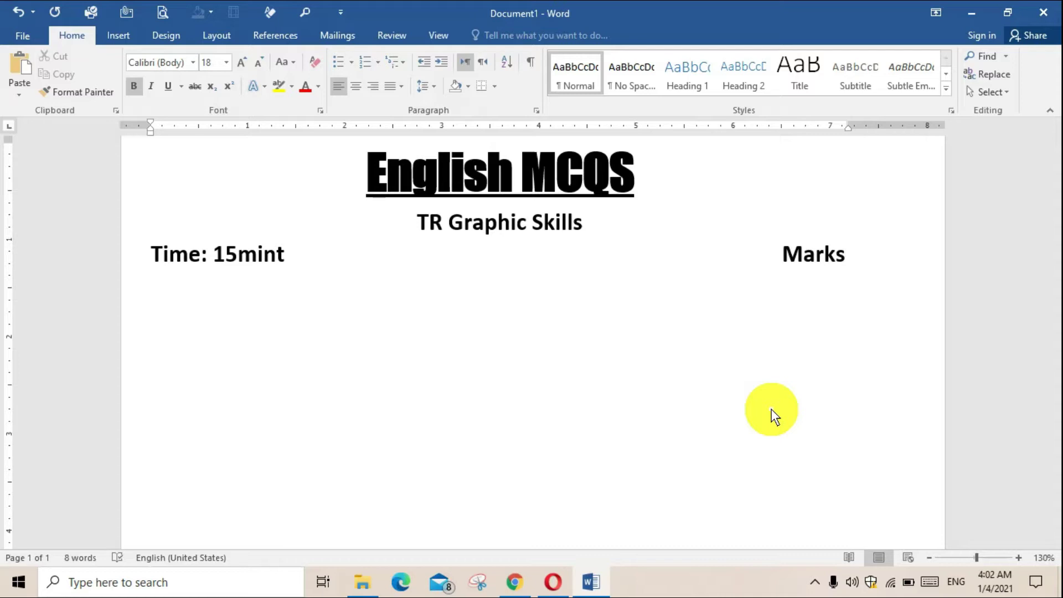
type(":")
key("BackSpace")
type("\\")
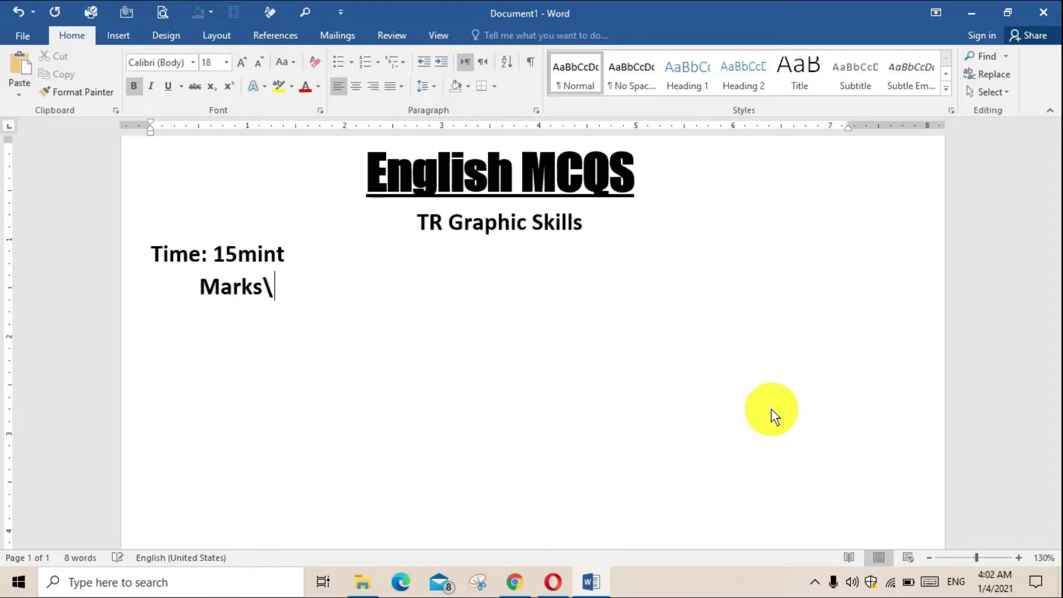
key("BackSpace")
type(":")
key("BackSpace")
key("BackSpace")
key("BackSpace")
key("BackSpace")
key("BackSpace")
key("BackSpace")
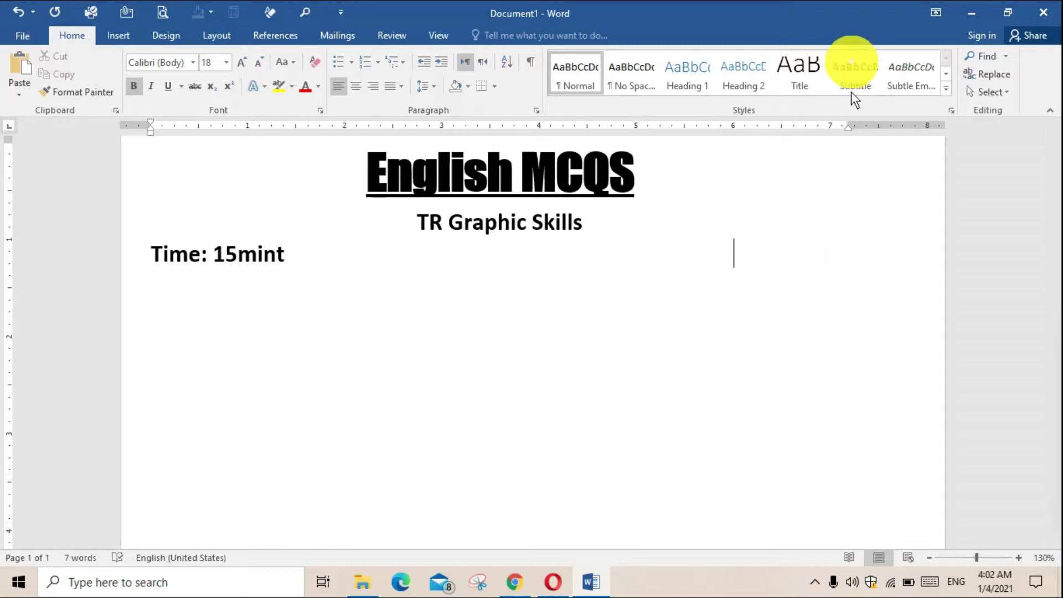
Extend the right margin to about 7.7 inches on the ruler and add "Marks: 20" at the far end of the Time line
left_click_drag(852, 126, 900, 125)
key("Tab")
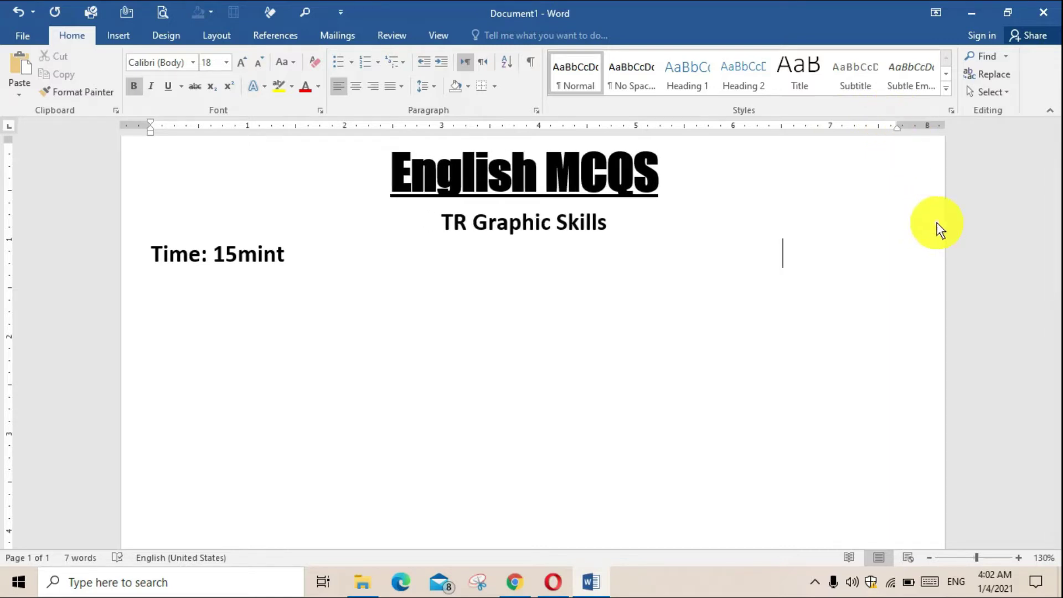
type("Marks")
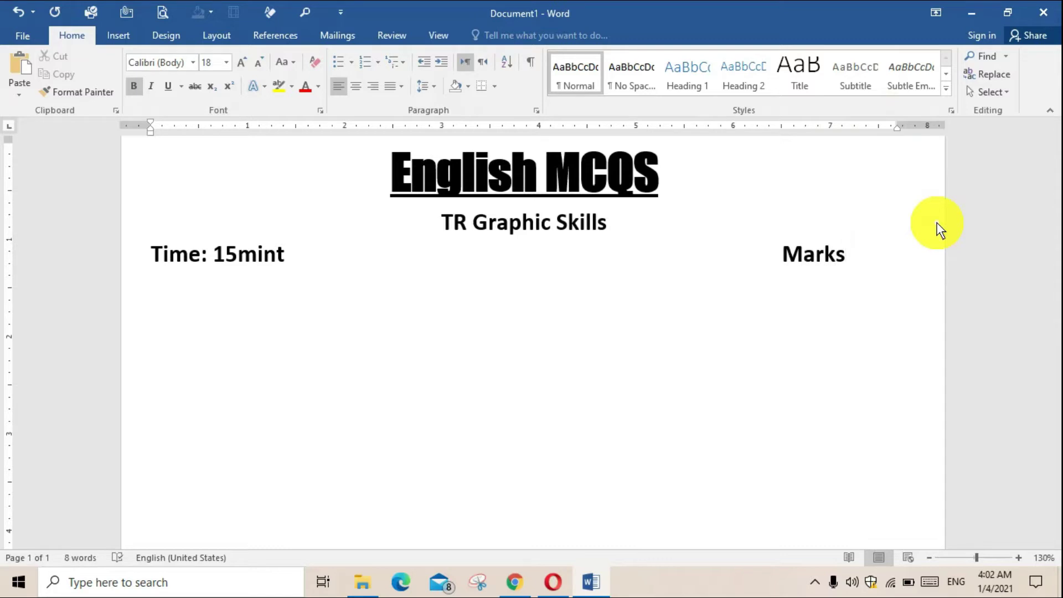
type(": 20")
Reduce the font size of both "Time: 15mint" and "Marks: 20" to 10
left_click_drag(881, 256, 795, 253)
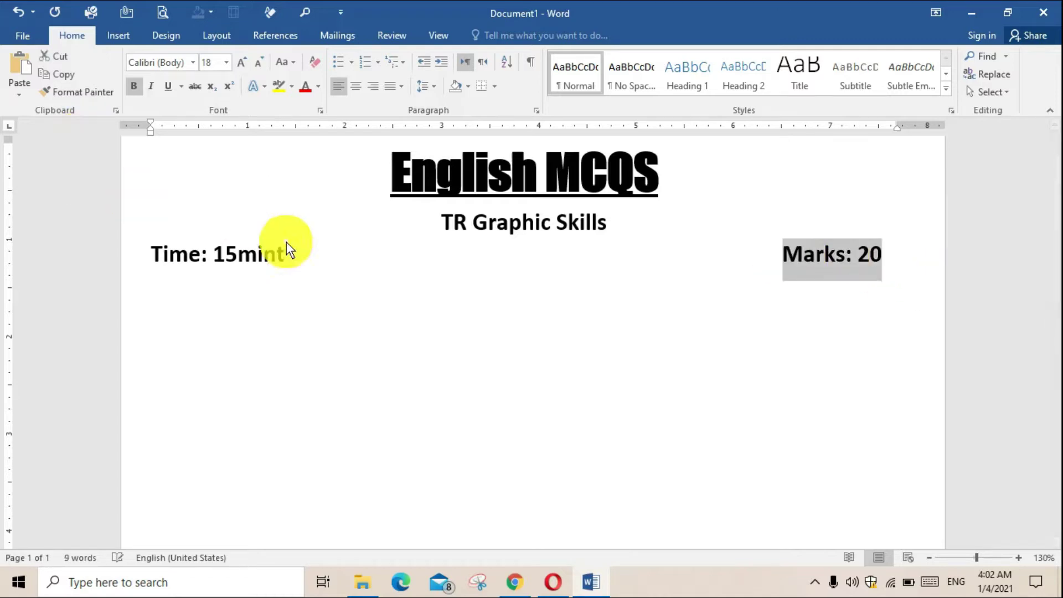
left_click_drag(285, 251, 154, 255)
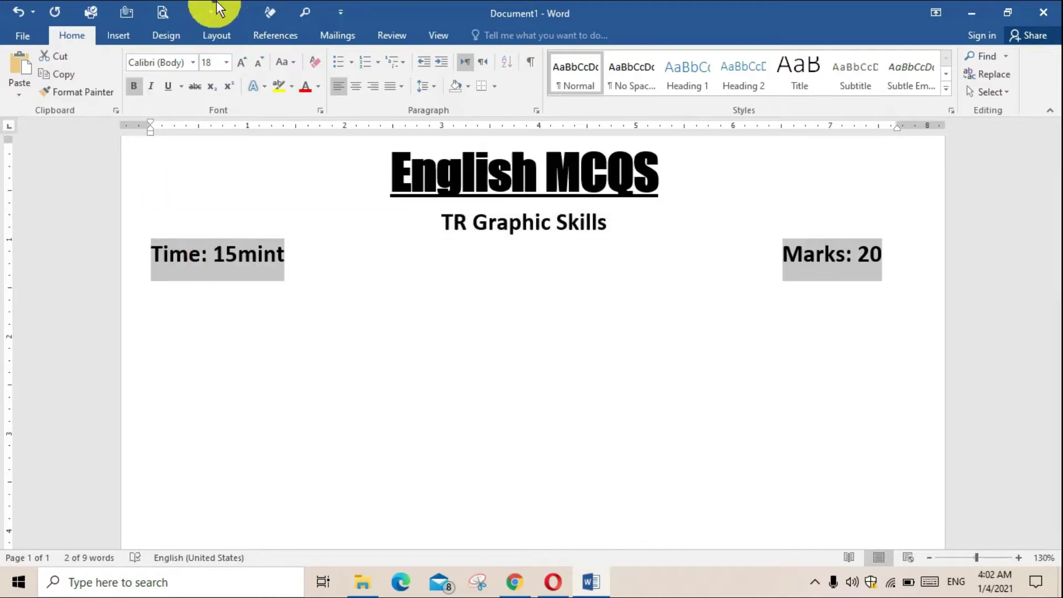
left_click(257, 66)
left_click(258, 66)
left_click(258, 66)
left_click(258, 66)
left_click(258, 66)
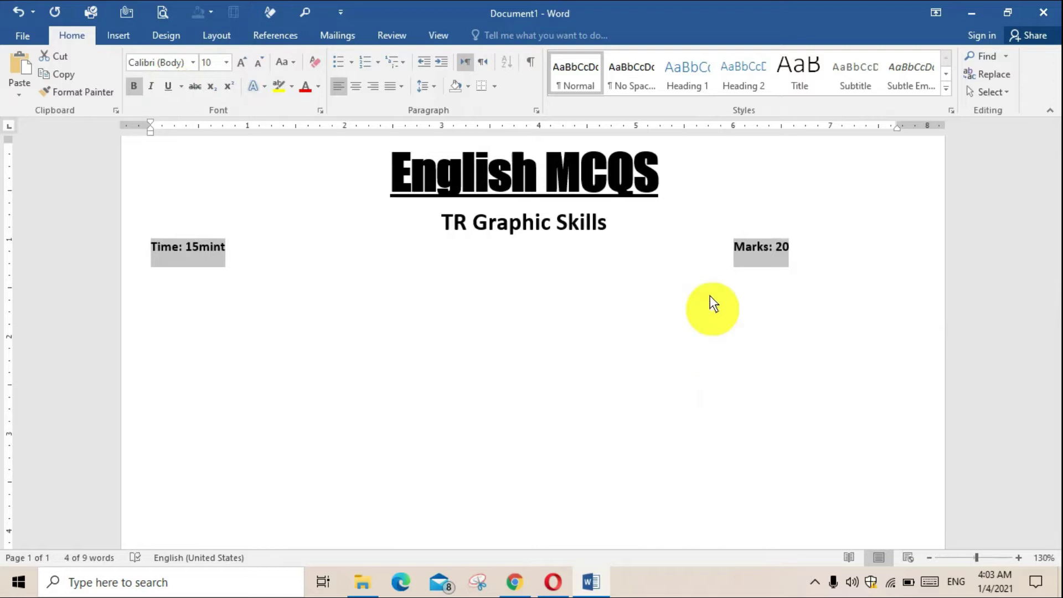
Insert two more tabs before "Marks: 20" to push it to the right margin
left_click(712, 264)
key("Tab")
key("Tab")
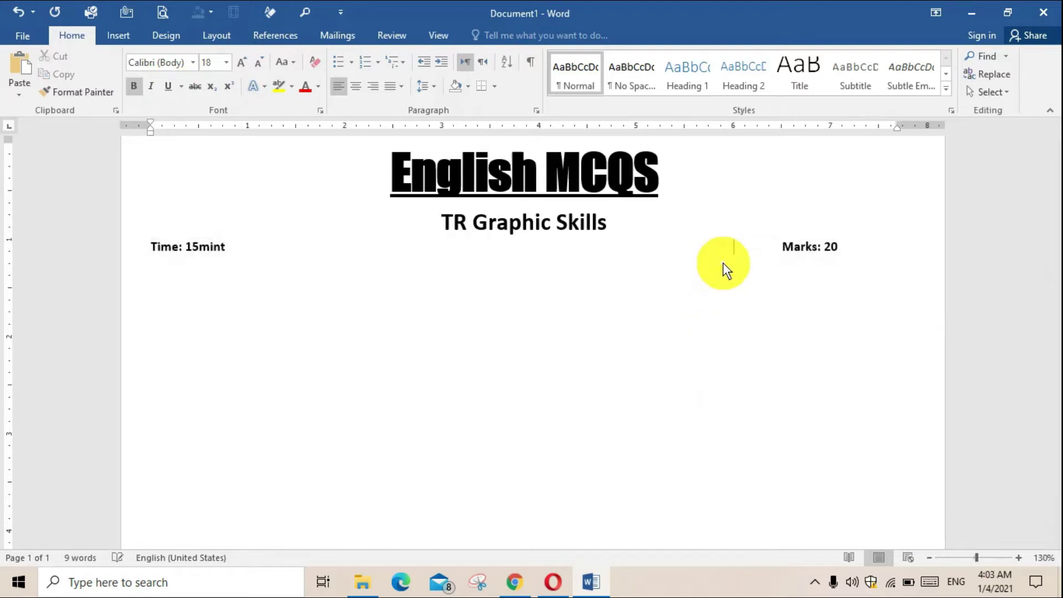
Leave a blank line below the Time and Marks line and start a new paragraph
left_click(173, 293)
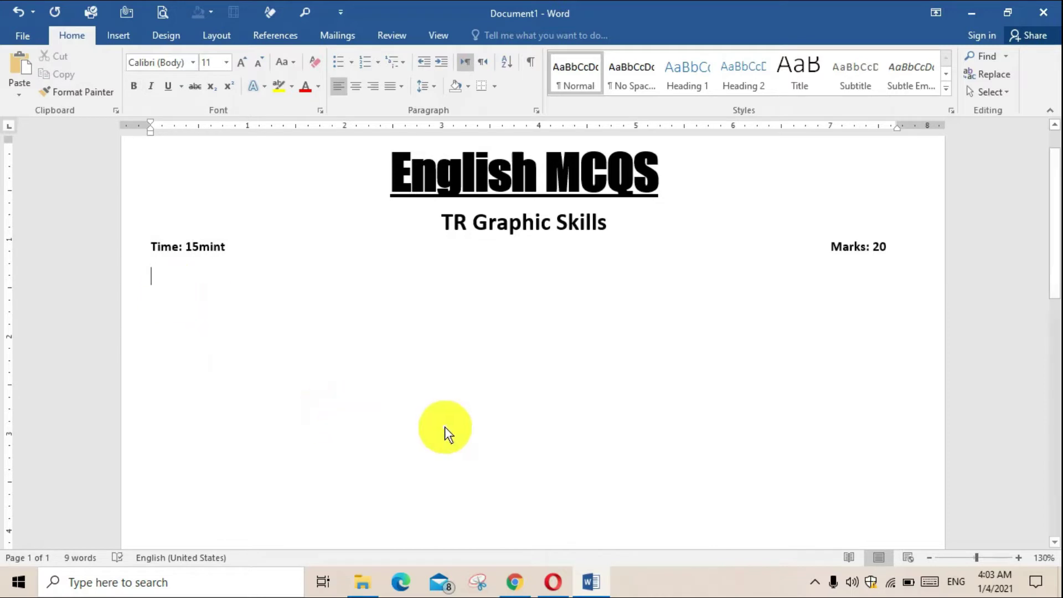
scroll(449, 434, "down", 1)
scroll(446, 426, "up", 2)
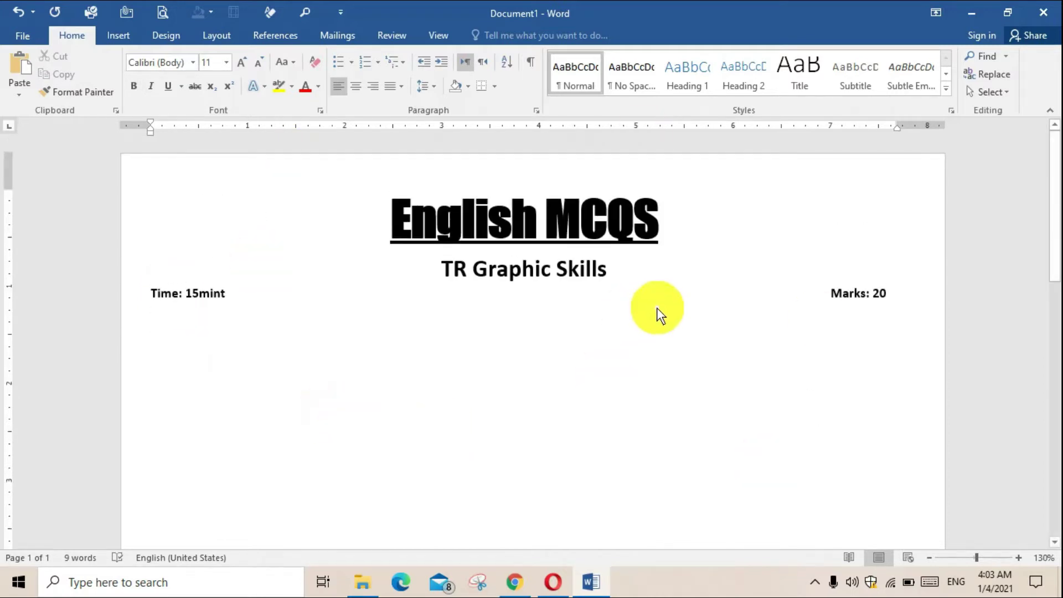
scroll(576, 316, "down", 1)
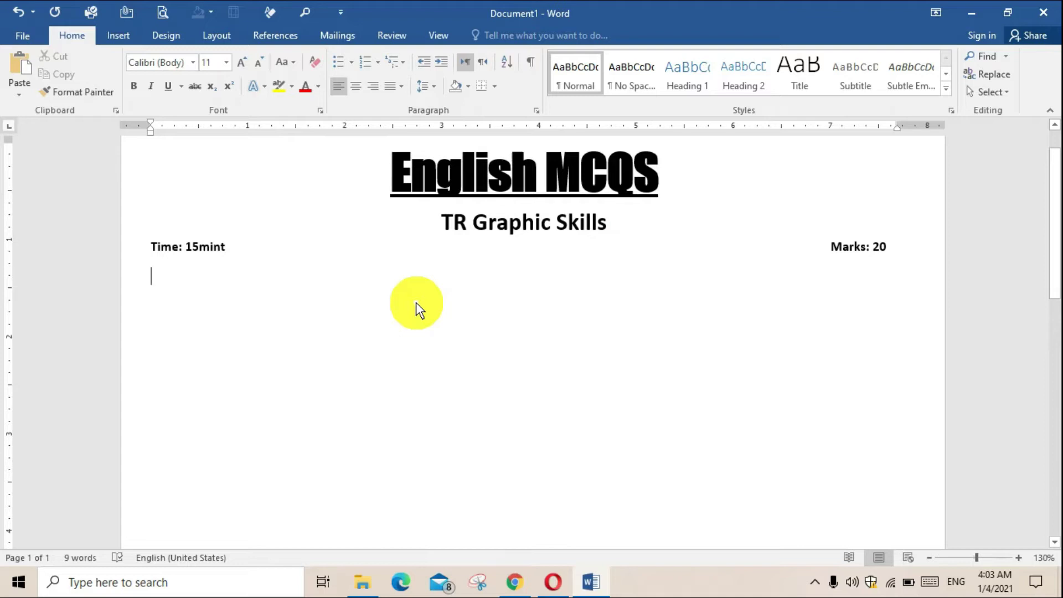
scroll(416, 302, "up", 1)
scroll(415, 302, "down", 1)
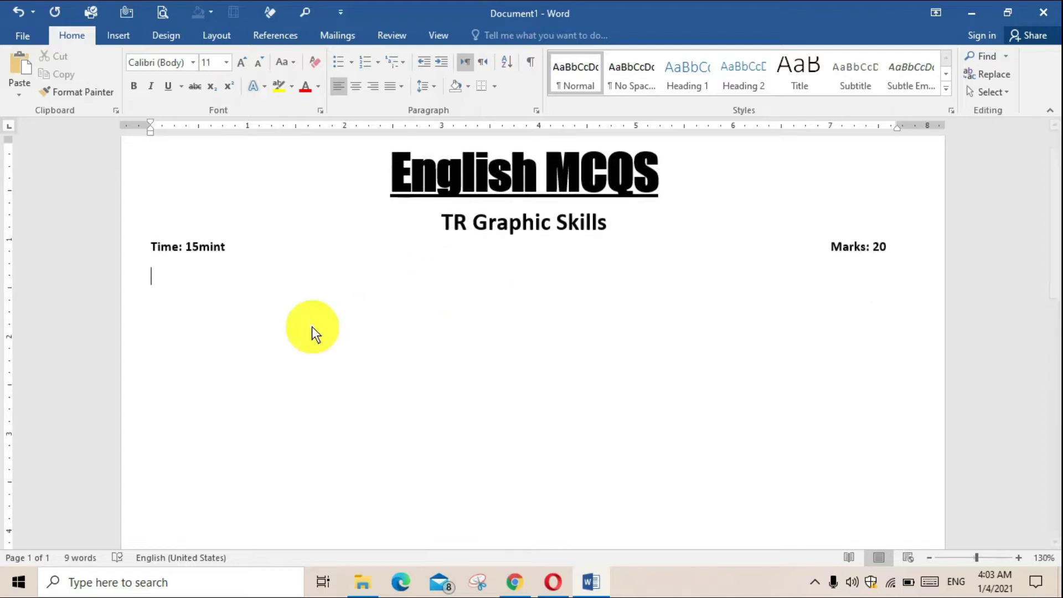
key("Return")
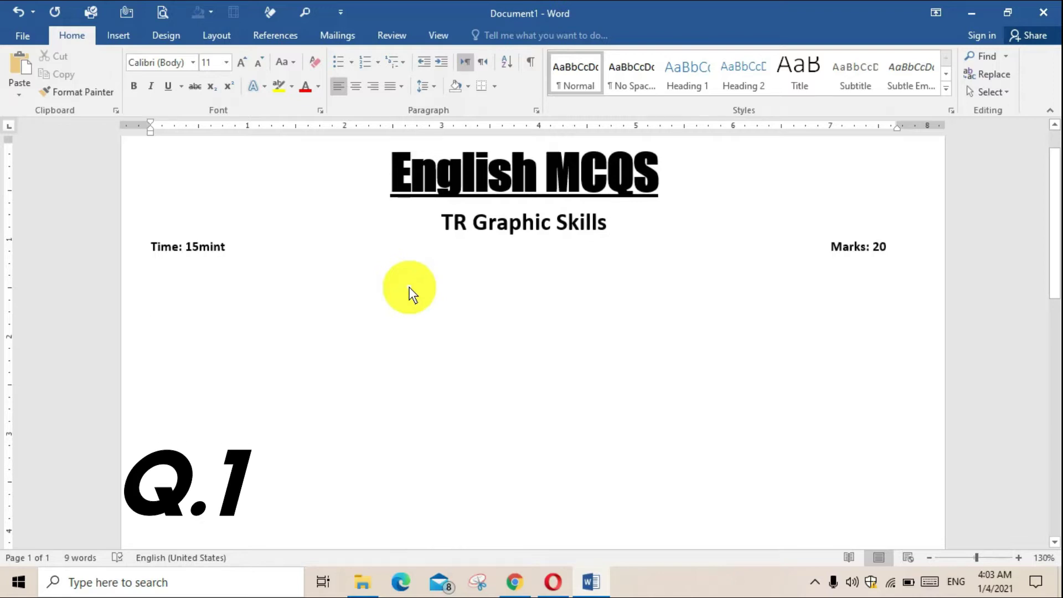
Write the question heading "Q.1 Fill in the blanks." in the new paragraph
type("Q")
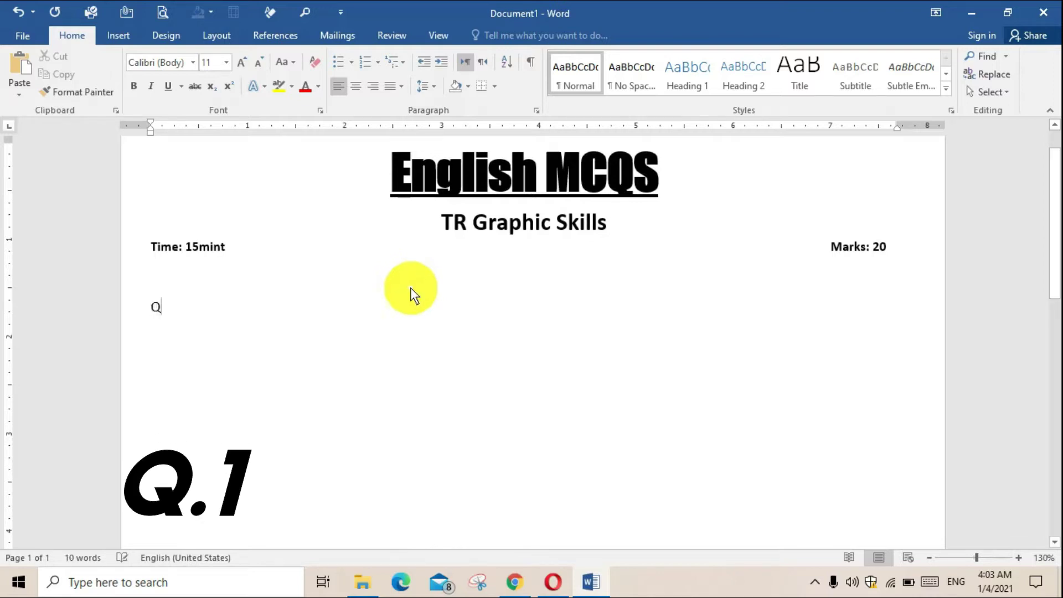
type(".1")
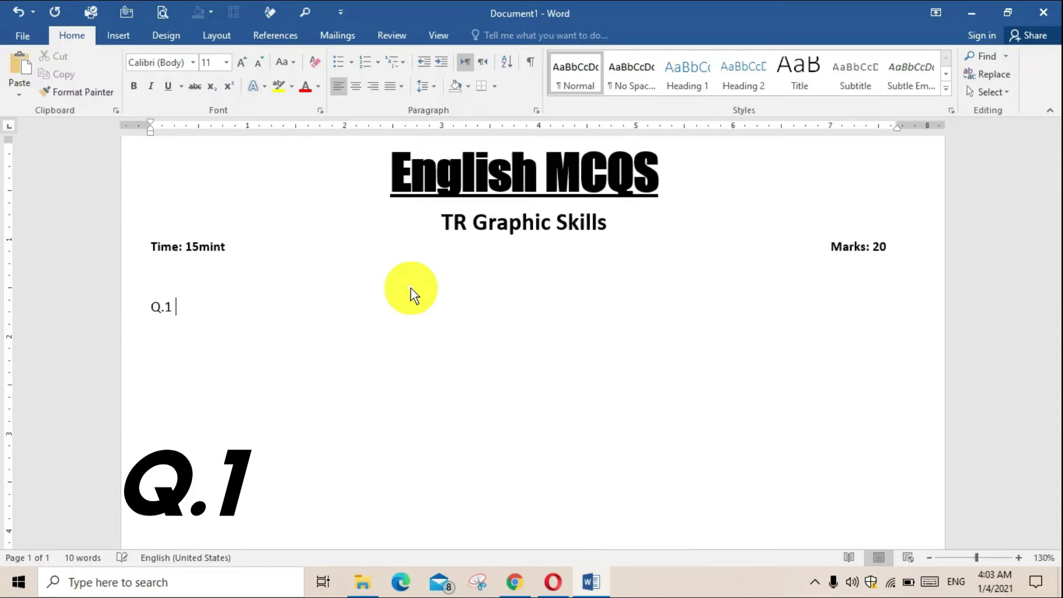
type(" Fin")
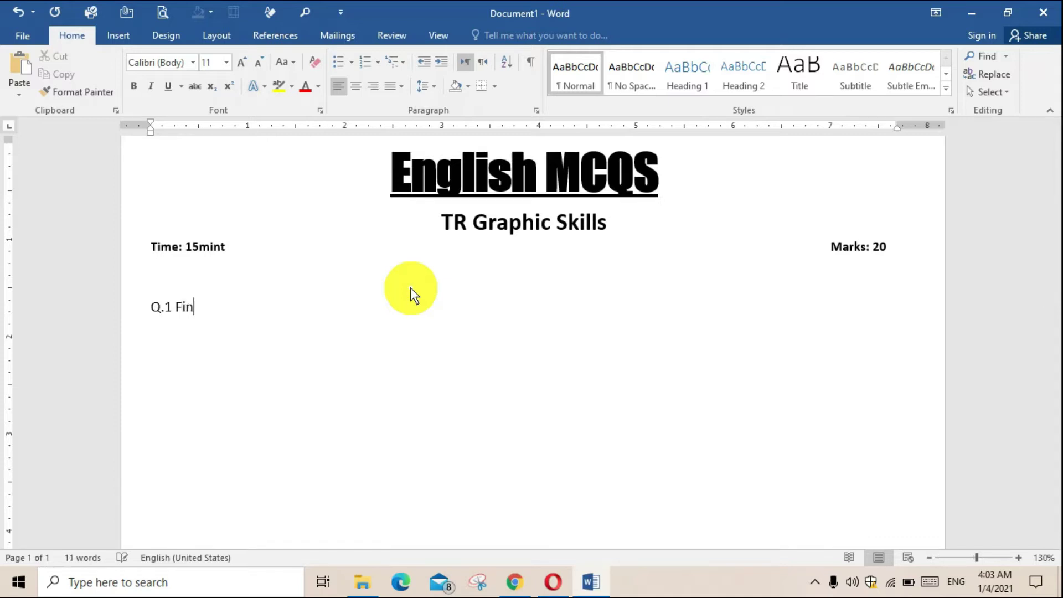
key("BackSpace")
type("ll in the blank")
key("BackSpace")
type("s")
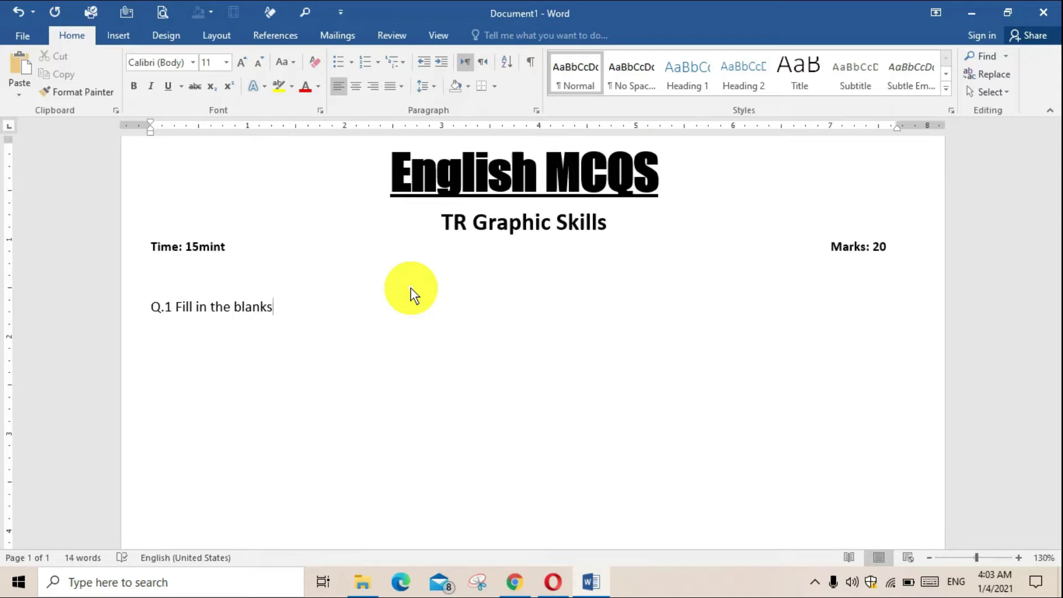
type(".")
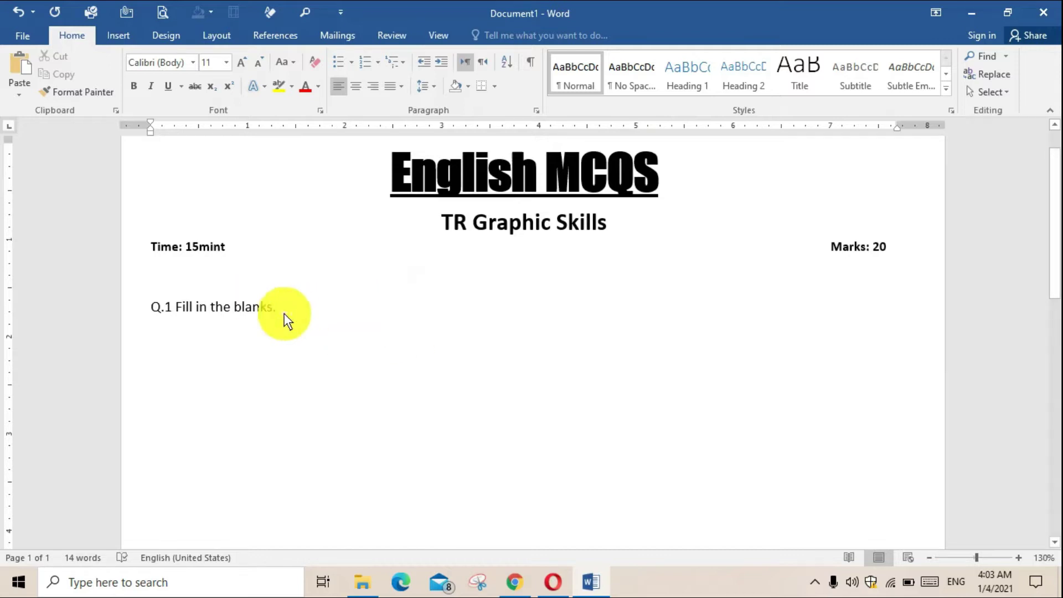
Enlarge the "Q.1 Fill in the blanks." heading to font size 20 and make it bold
left_click_drag(284, 312, 146, 297)
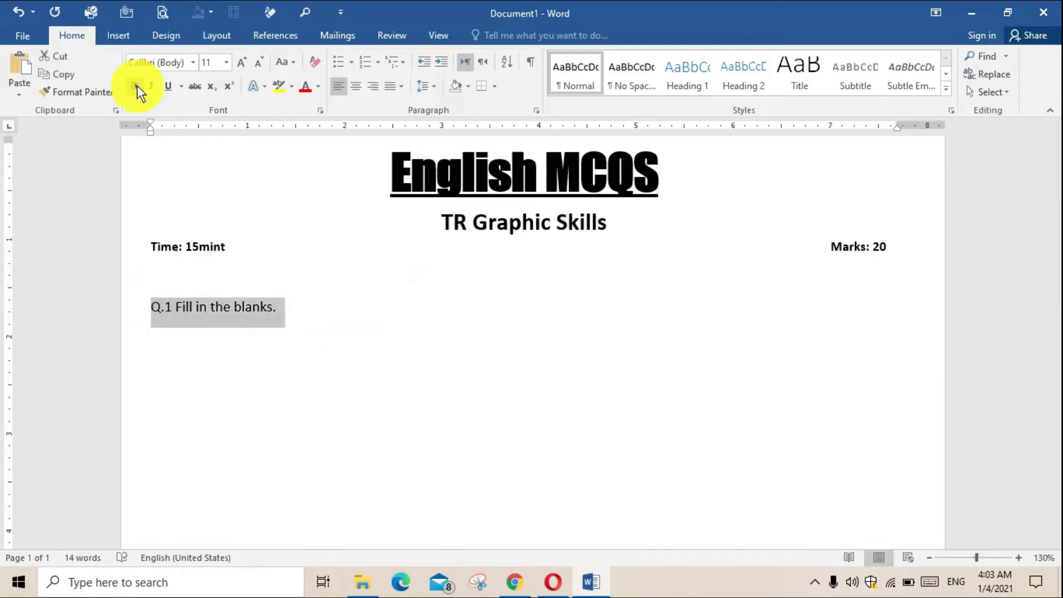
left_click(238, 59)
left_click(239, 59)
left_click(238, 59)
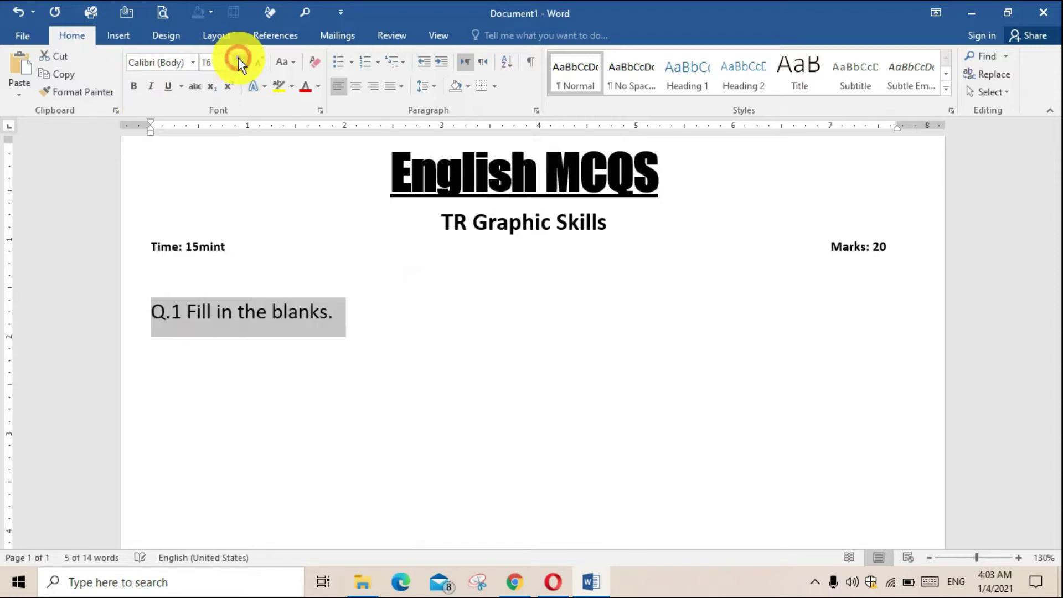
left_click(238, 59)
left_click(238, 59)
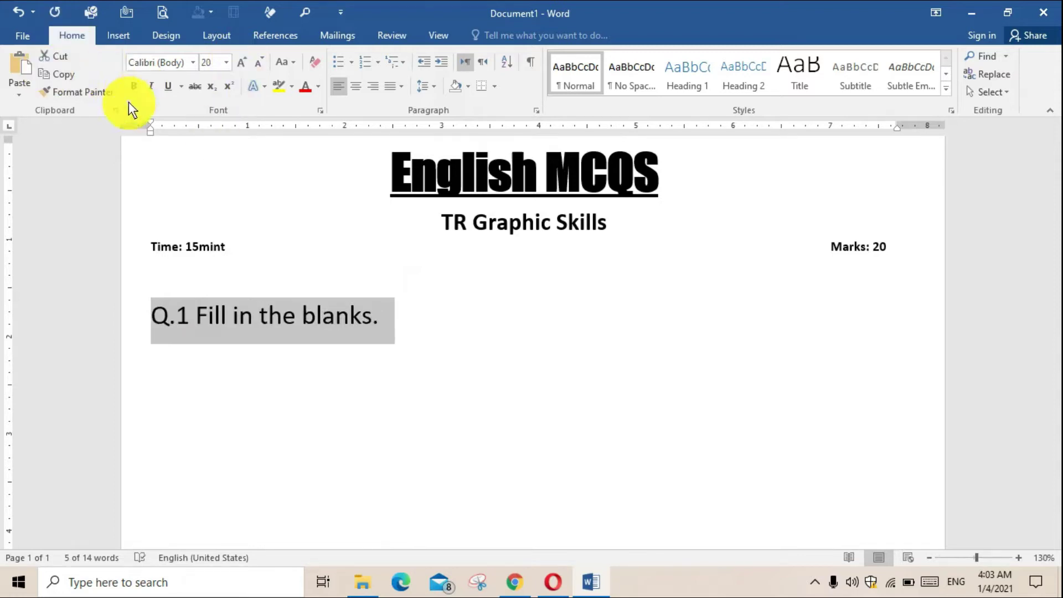
left_click(133, 87)
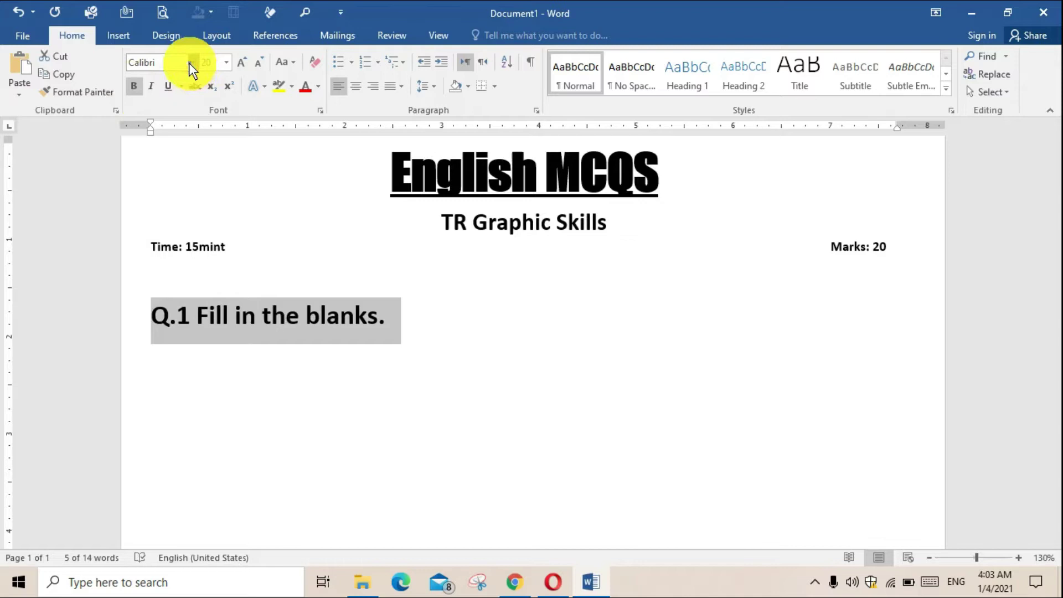
Change the font of the "Q.1 Fill in the blanks." heading to AachenDEEMed
left_click(190, 63)
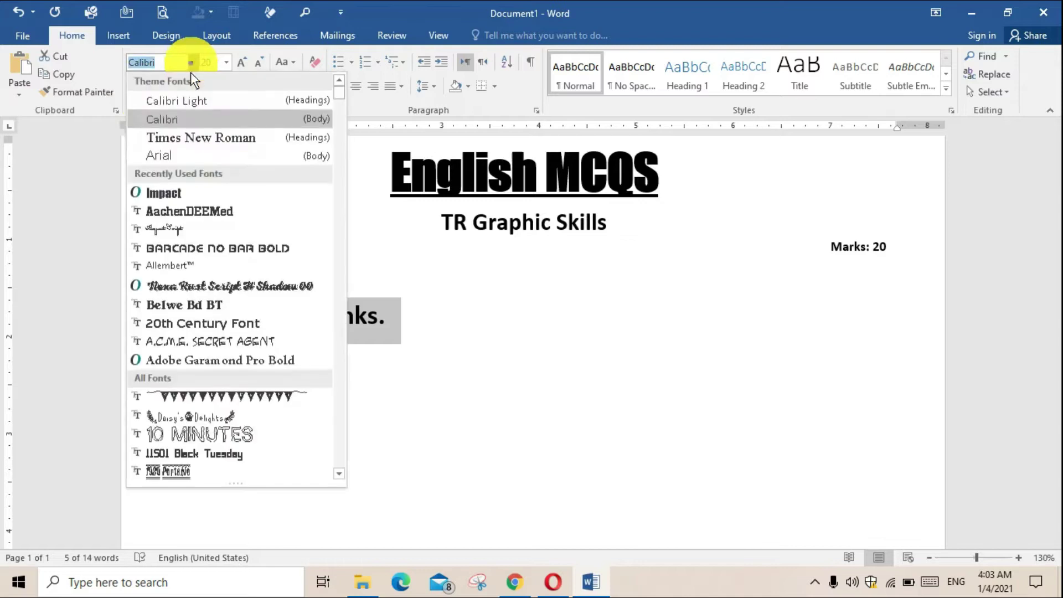
left_click(204, 212)
left_click(435, 325)
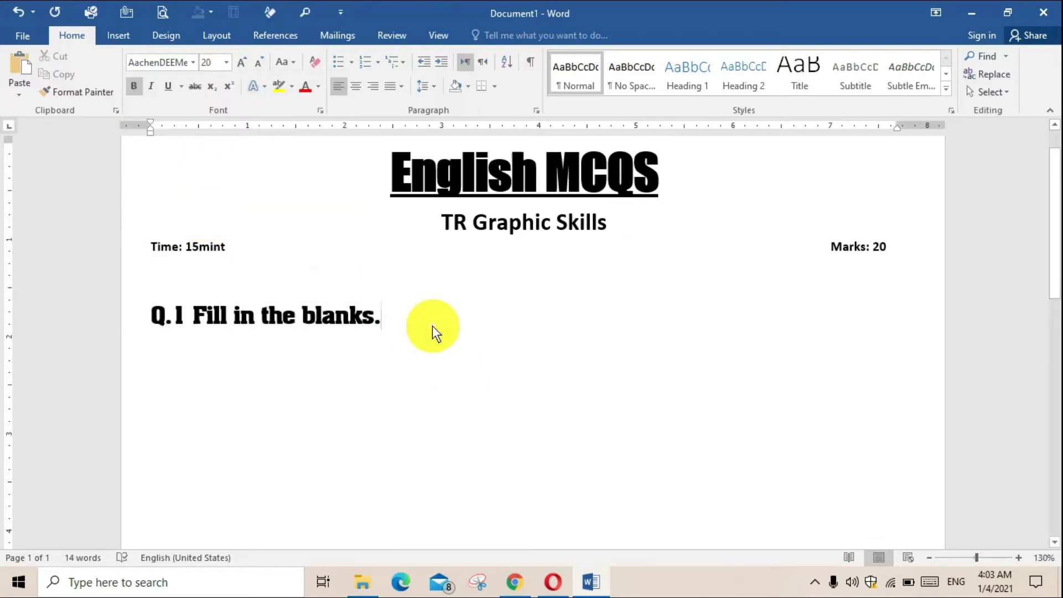
Start a new line below the Q.1 heading and clear all its formatting
key("Return")
scroll(436, 319, "down", 1)
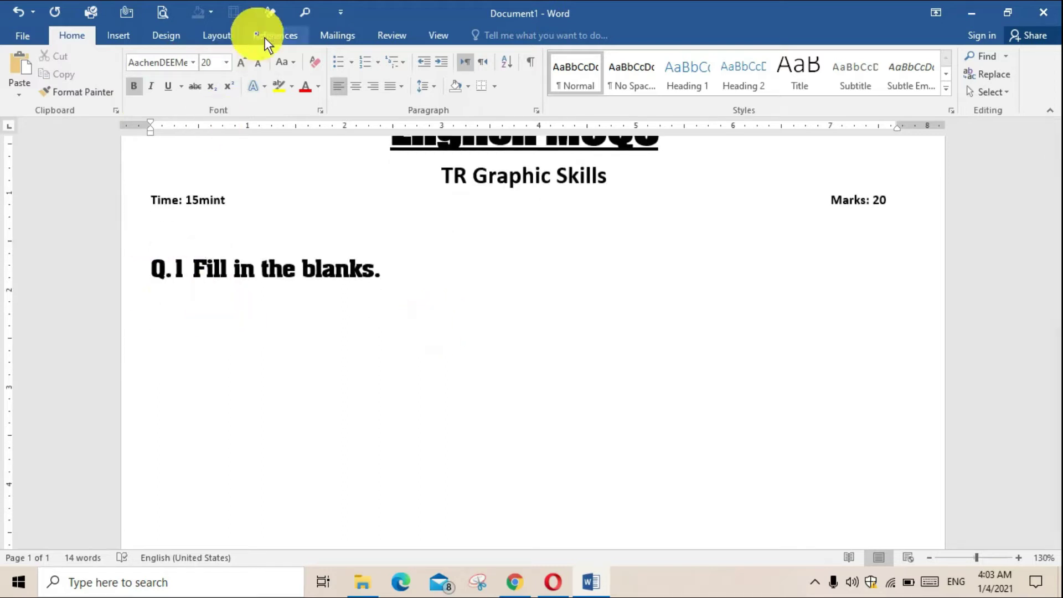
left_click(314, 65)
scroll(306, 282, "down", 1)
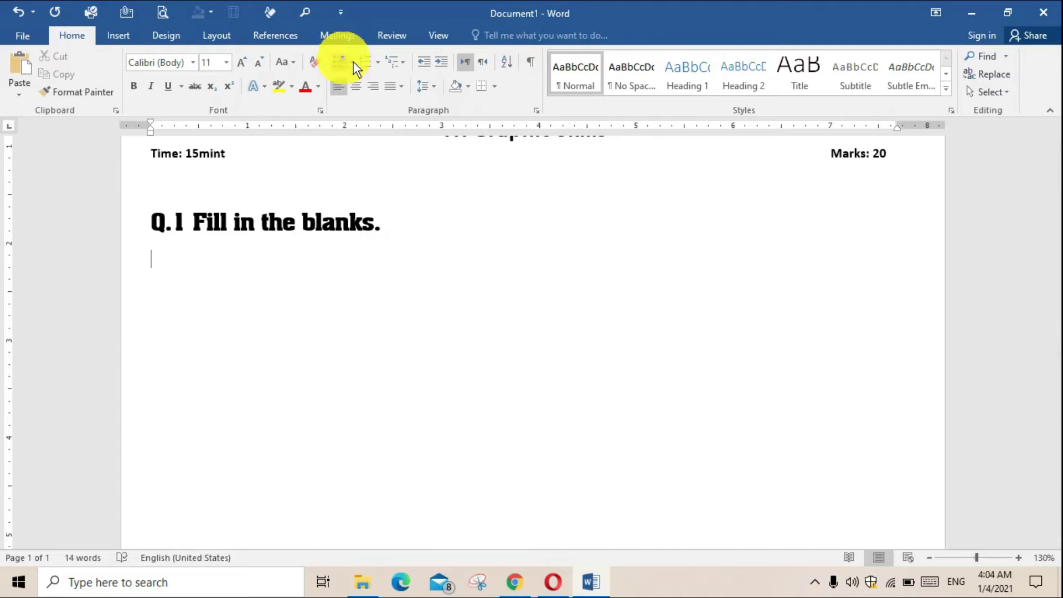
Start a numbered list with uppercase Roman numerals below the Q.1 heading and write its first item, "I ……………….. him yesterday."
left_click(380, 64)
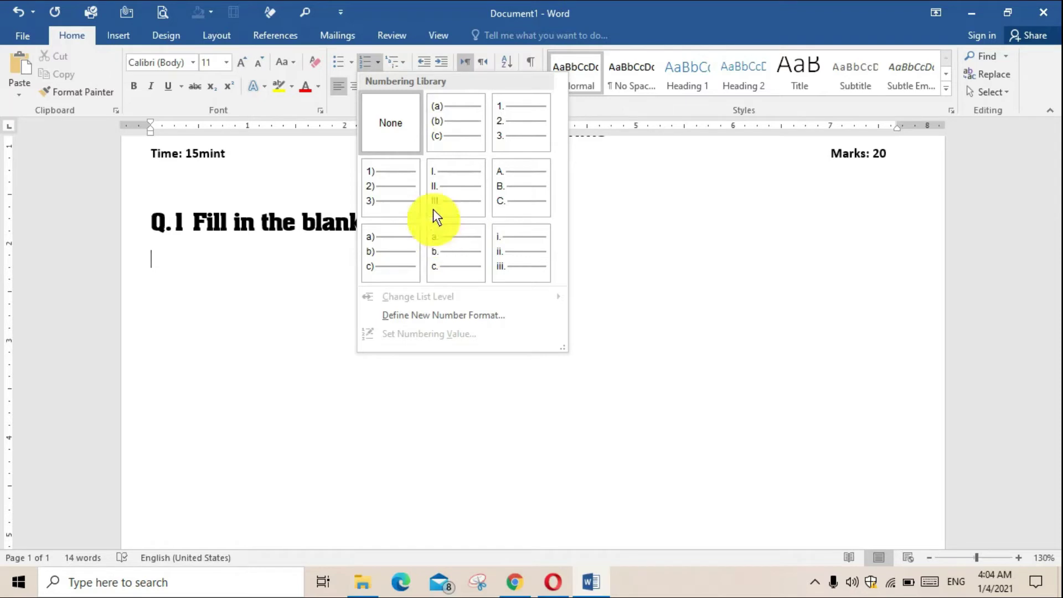
left_click(462, 196)
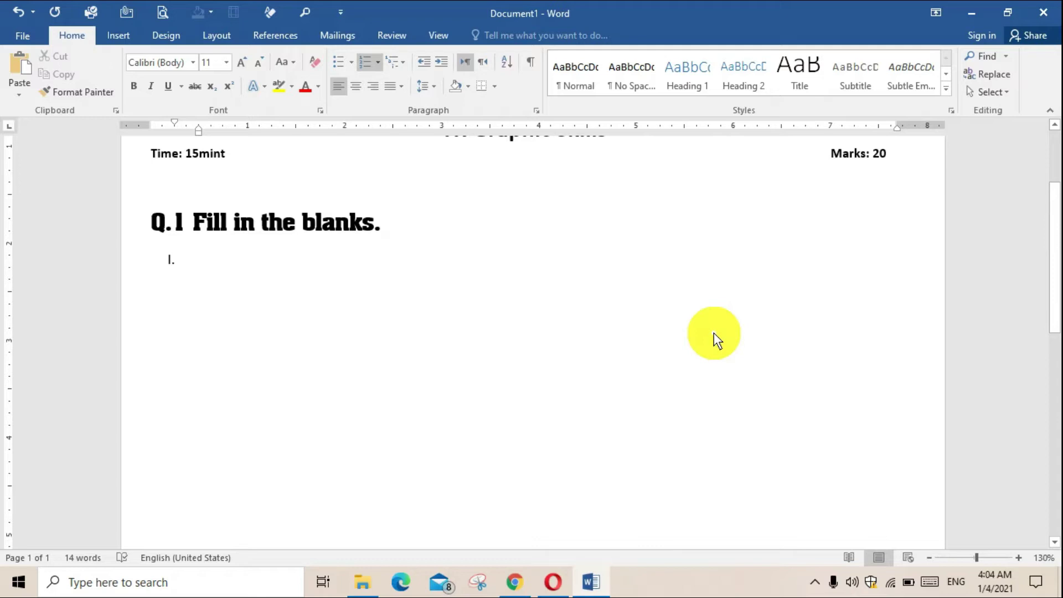
type("I")
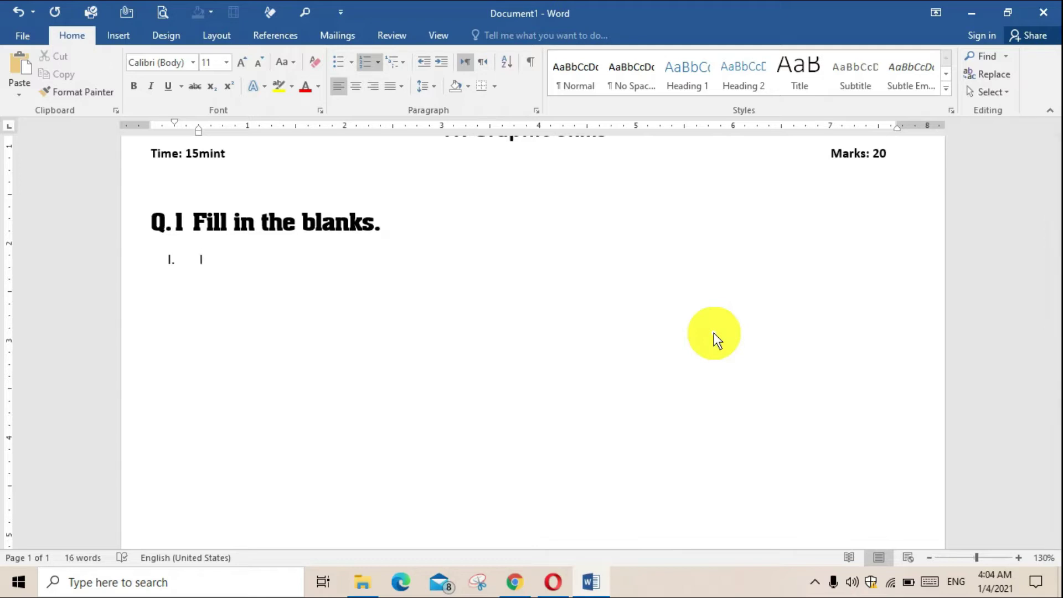
type(" ................")
type("...............")
key("BackSpace")
key("BackSpace")
key("BackSpace")
key("BackSpace")
key("BackSpace")
key("BackSpace")
key("BackSpace")
key("BackSpace")
key("BackSpace")
key("BackSpace")
key("BackSpace")
key("BackSpace")
key("BackSpace")
key("BackSpace")
key("BackSpace")
type("...  him yesterday")
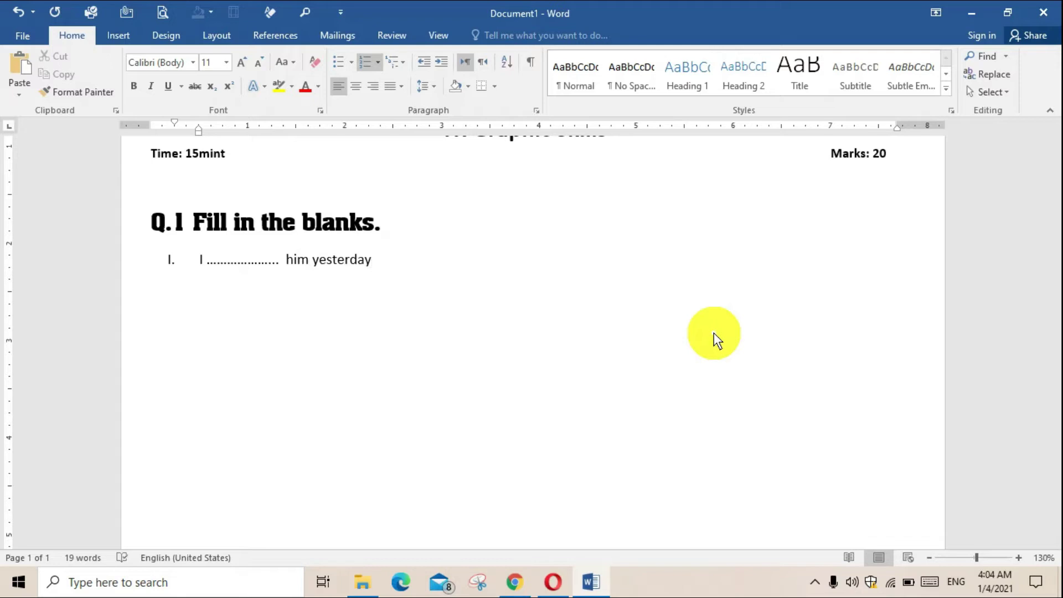
type(".")
Add the second item "Did you …………… The letter yesterday." and the third item "The train had already ……………" to the list
key("Return")
type("Did you ...................................  ")
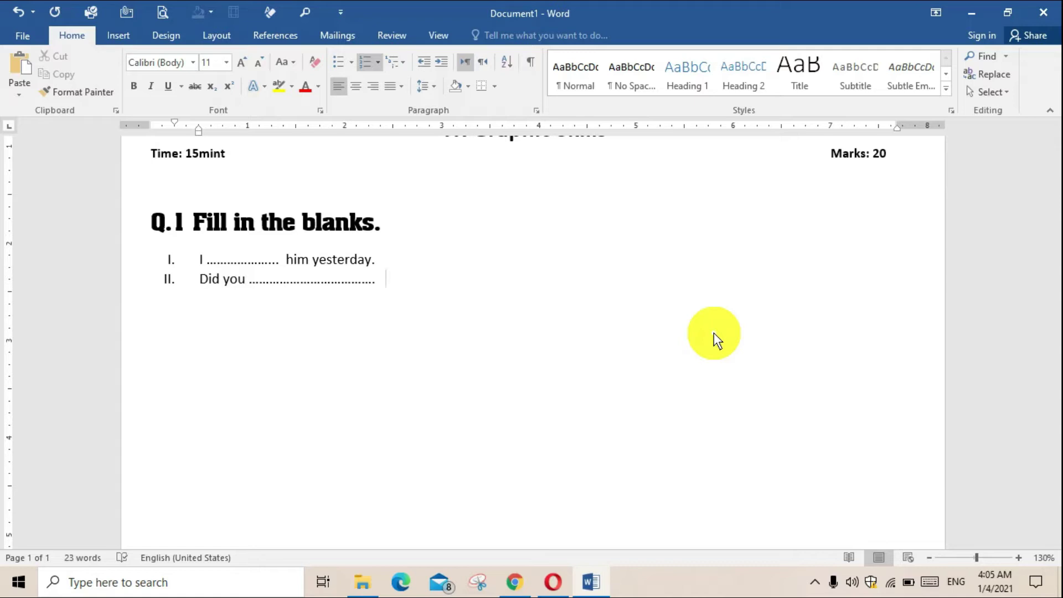
type("The letter yesterday.")
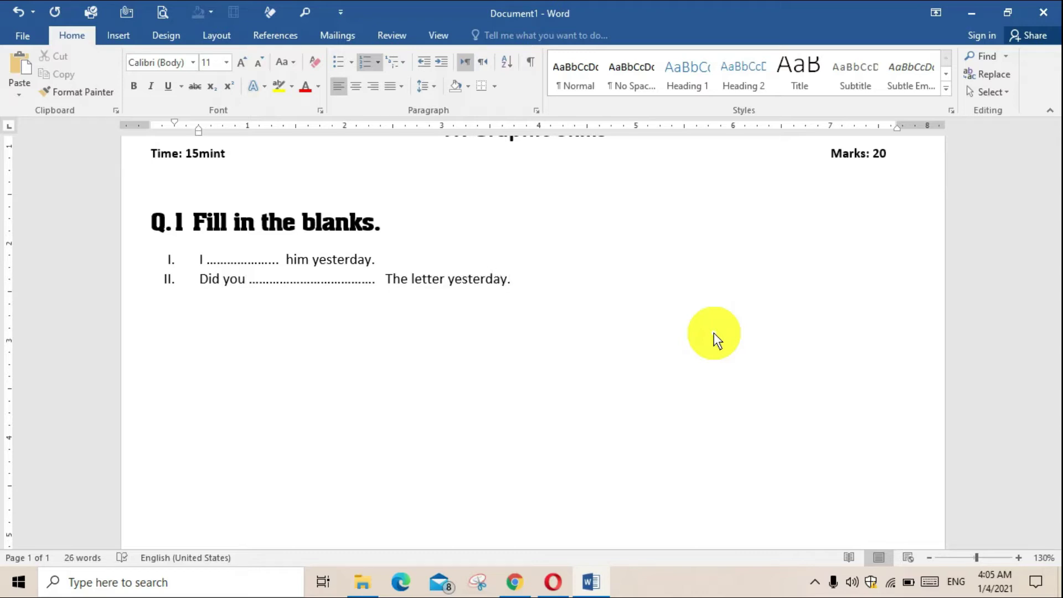
key("Return")
type("The train had al")
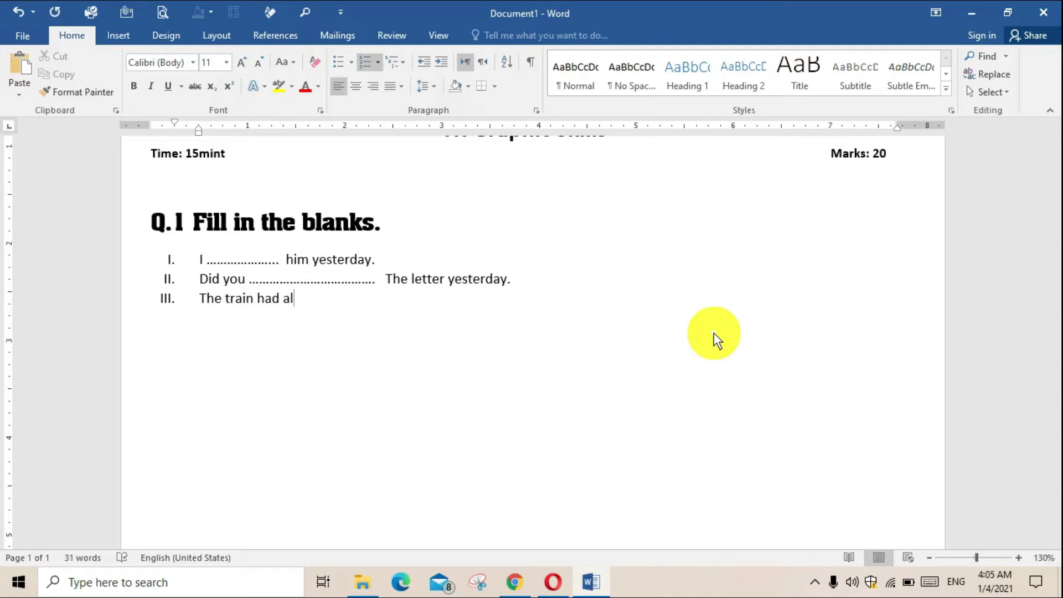
type("ready .......................................")
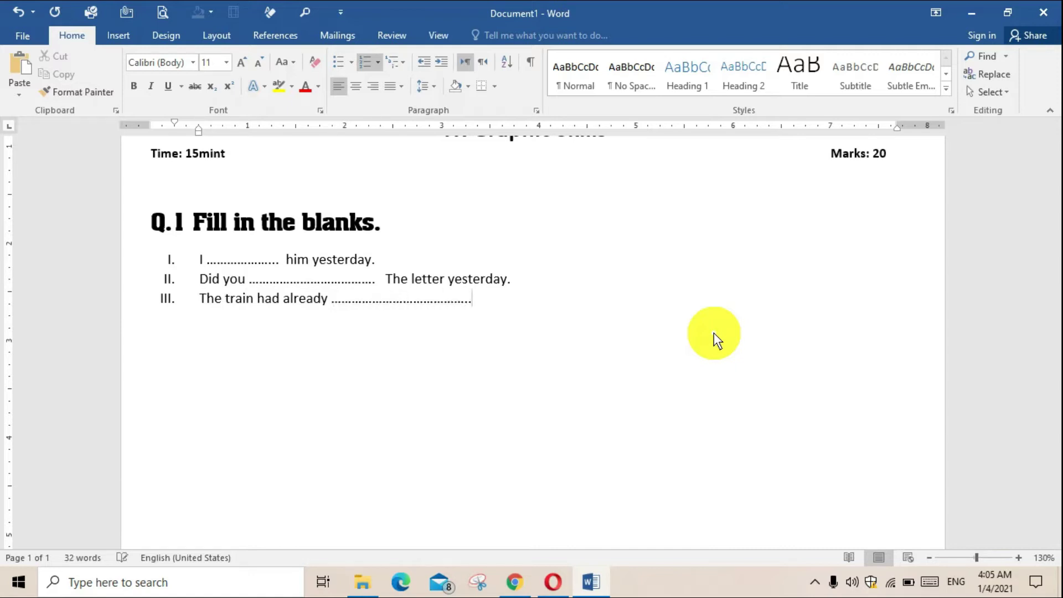
Add the fourth list item, "When I ……………… the station, the train had left ."
key("Return")
type("When I ...........................")
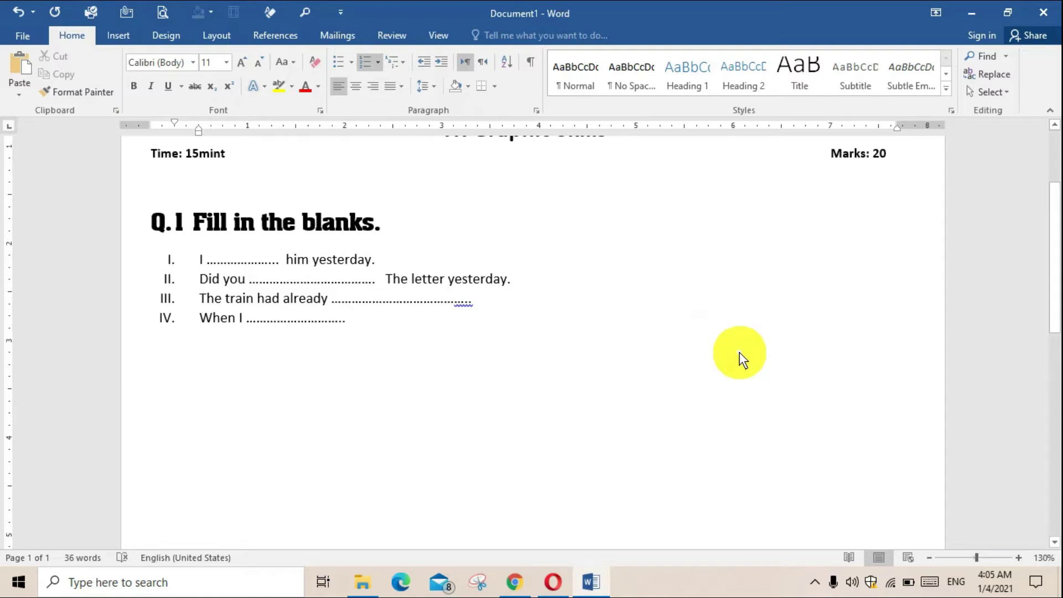
scroll(739, 353, "down", 1)
scroll(739, 353, "up", 3)
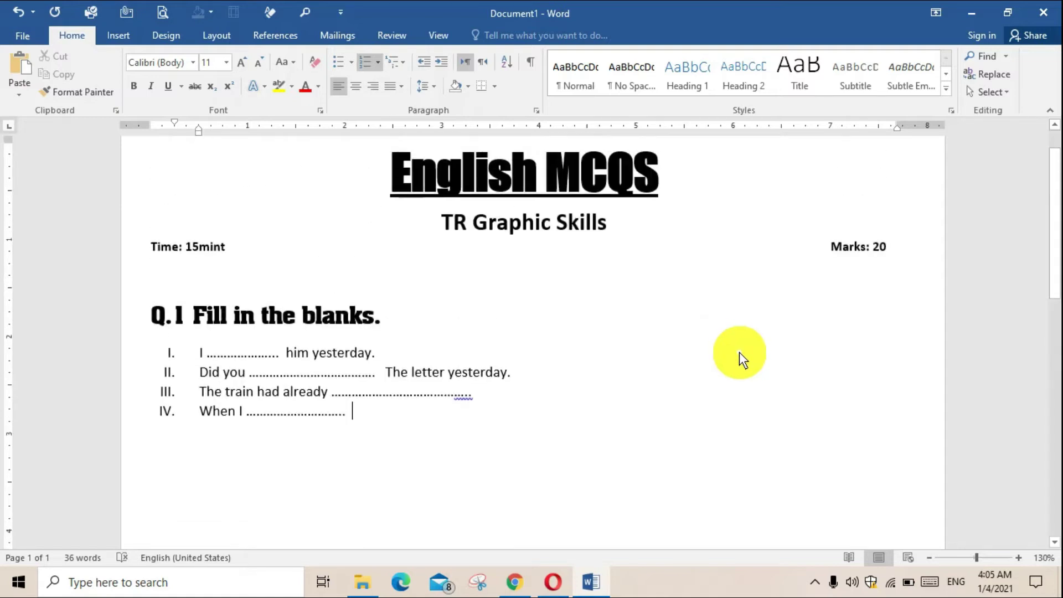
scroll(740, 353, "down", 1)
scroll(739, 353, "down", 1)
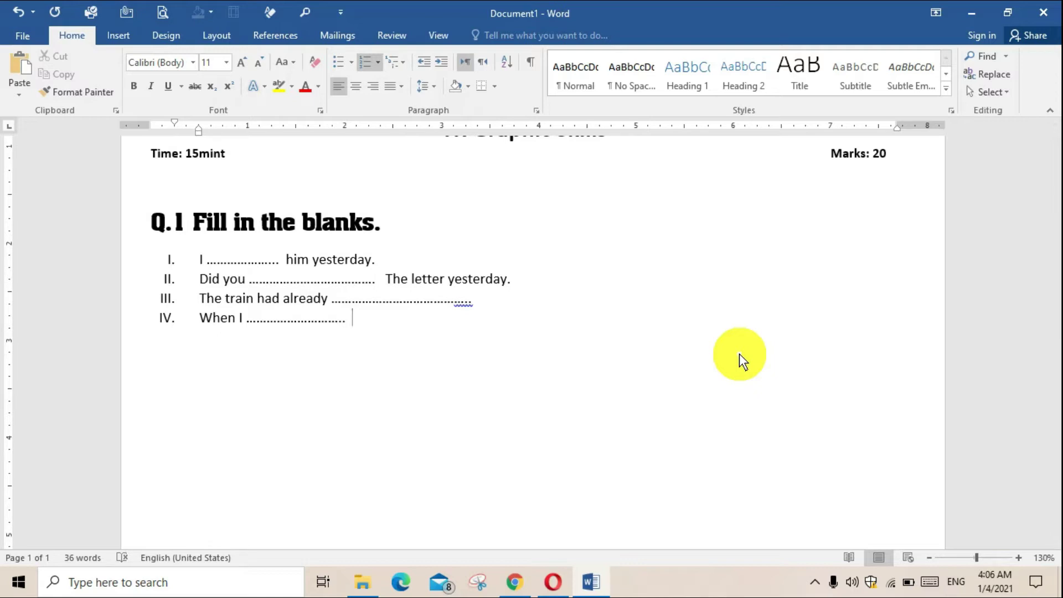
type("the sa")
key("BackSpace")
type("tation")
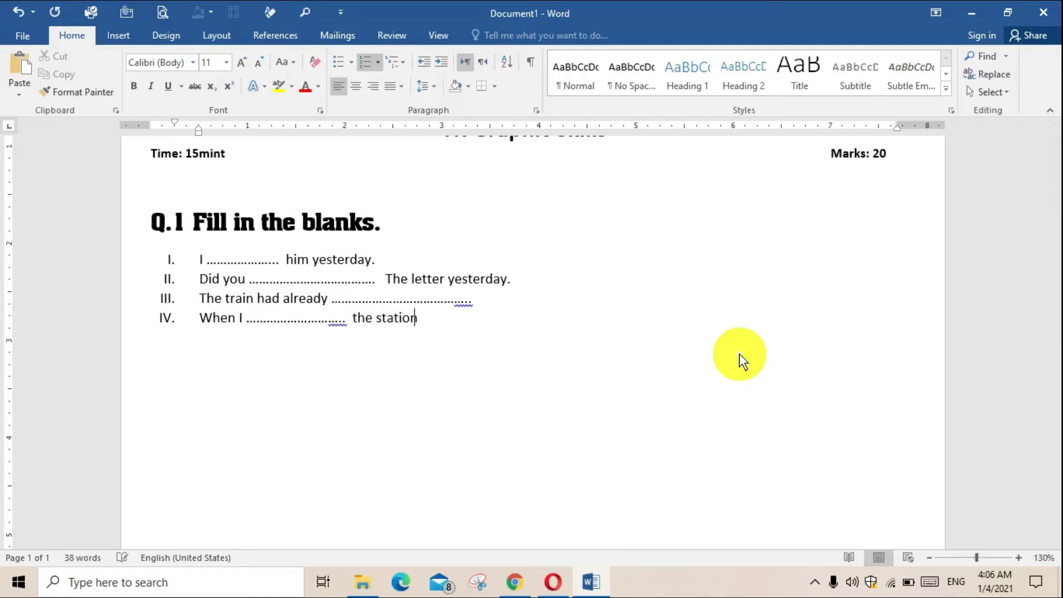
type(", the ")
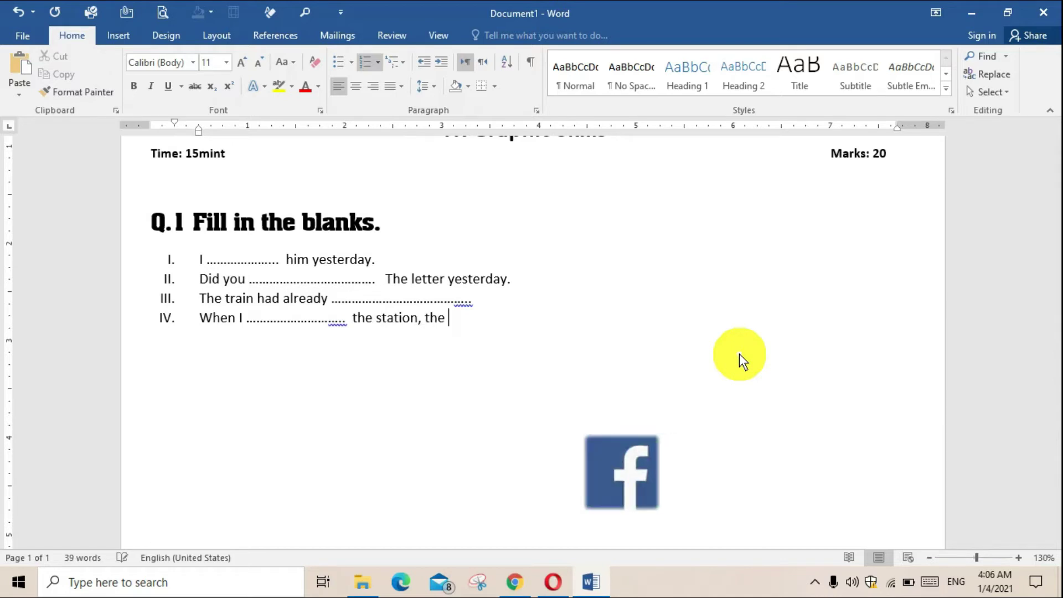
type("trai")
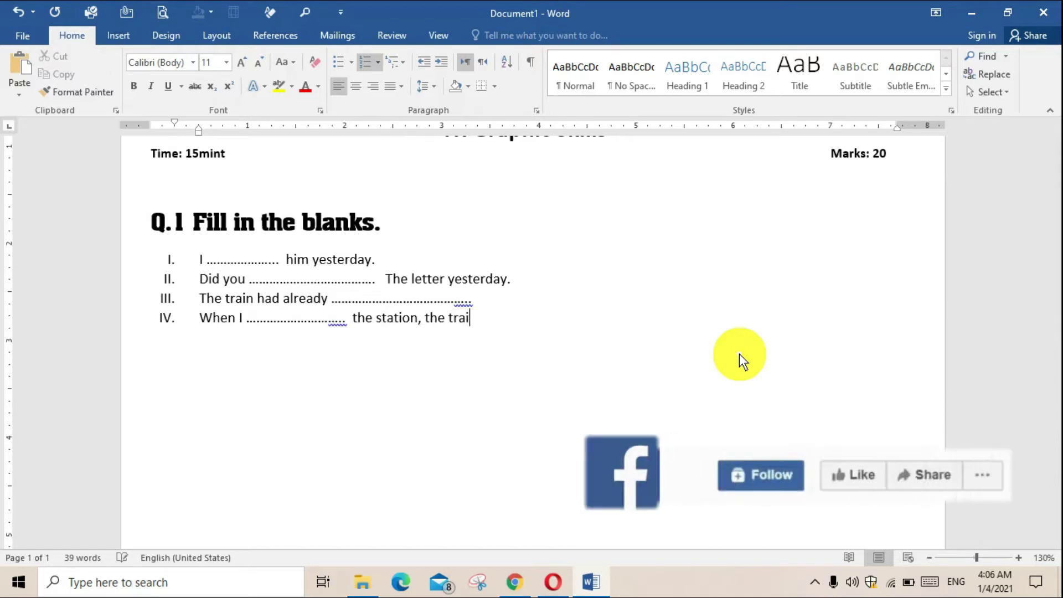
type("n had left")
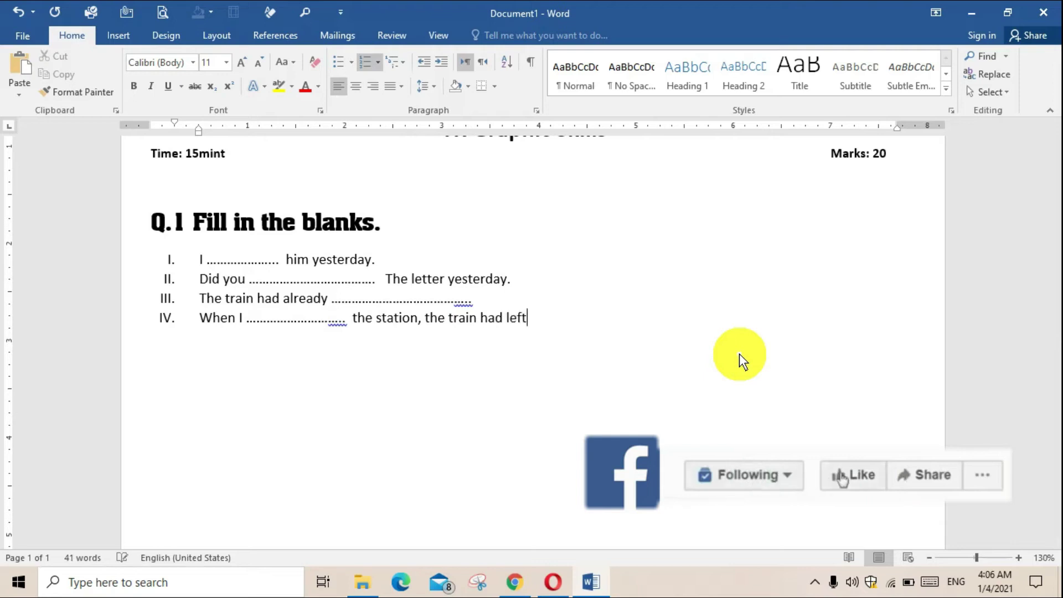
type(" .")
Add the fifth list item, "She has been …………… for years.", and end the numbered list
key("Return")
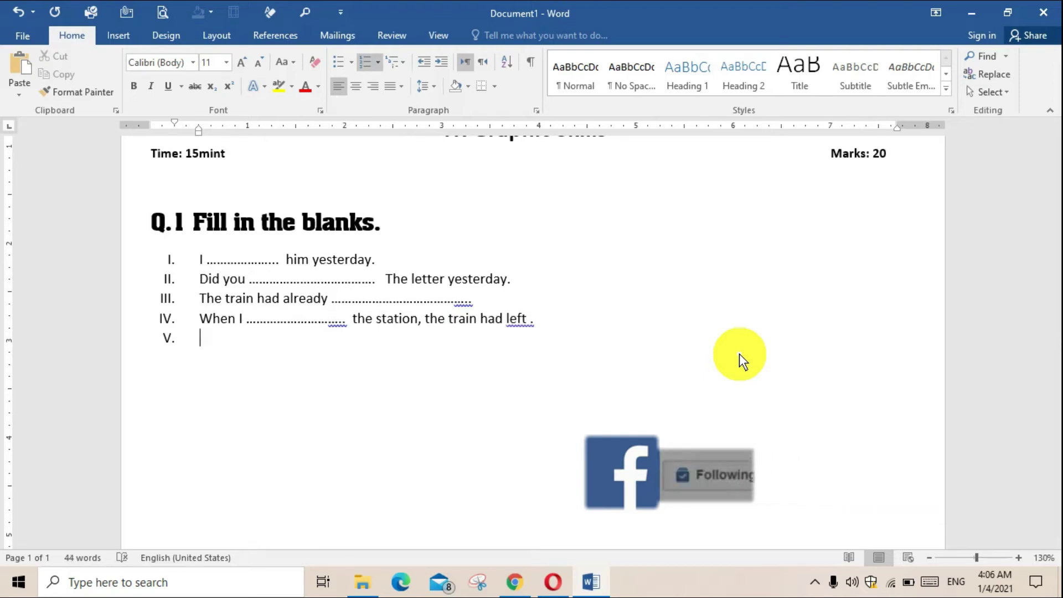
scroll(739, 353, "down", 1)
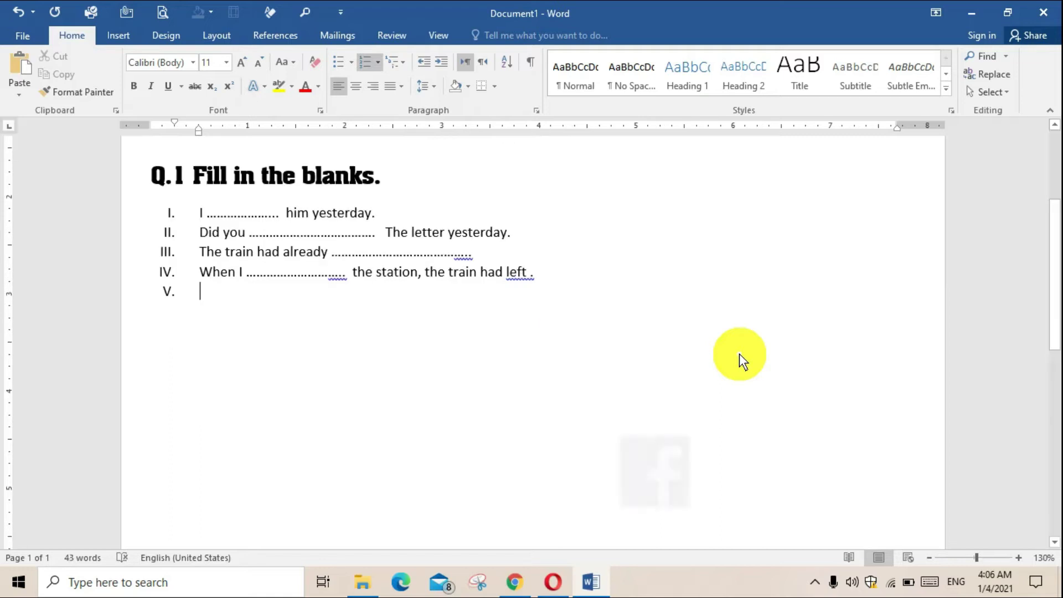
type("She had")
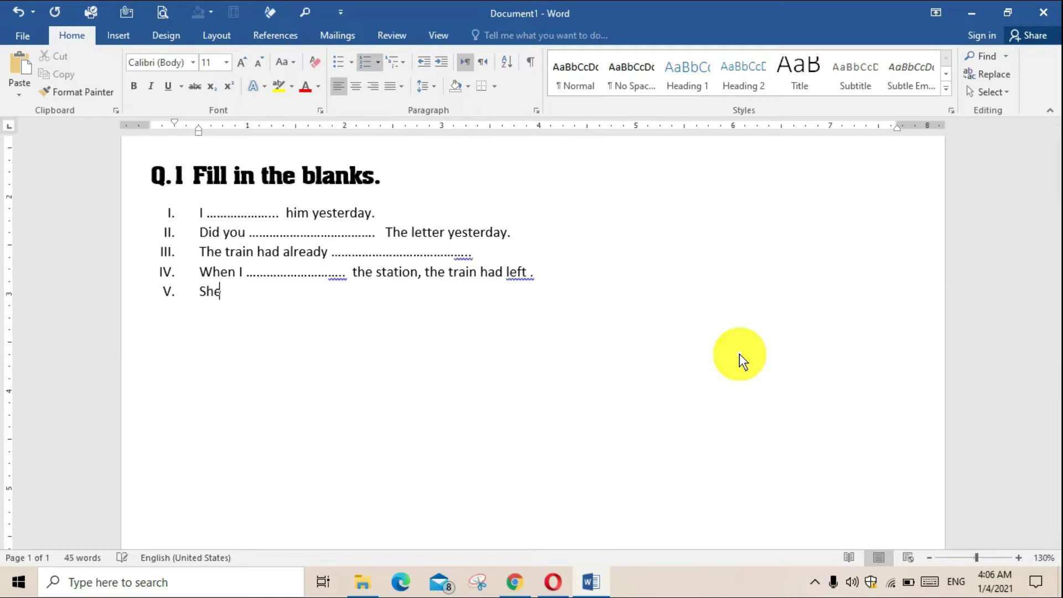
key("BackSpace")
key("BackSpace")
type("s been ............................. ")
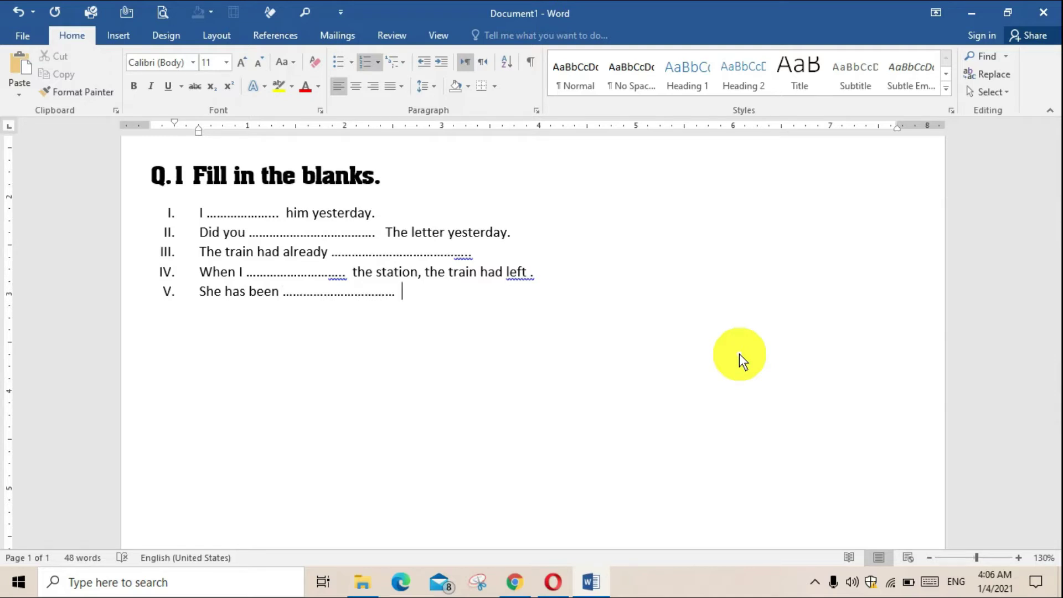
type("for yea")
key("BackSpace")
type("ars")
type(".")
key("Return")
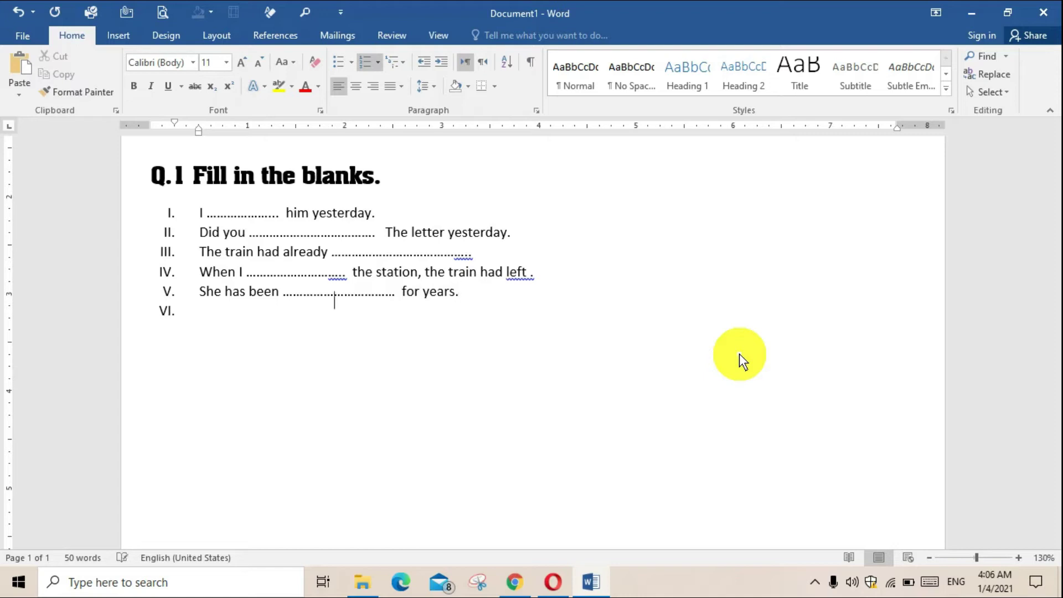
key("Return")
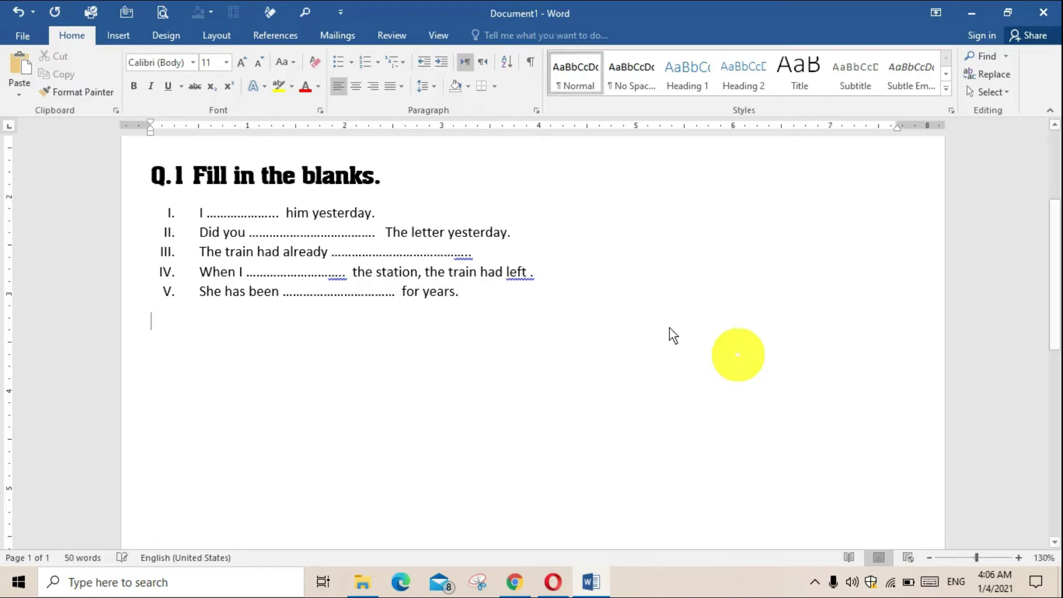
Review the title, the subtitle, the time and marks line, and the Q.1 heading with its list items
left_click_drag(193, 216, 518, 303)
left_click(514, 296)
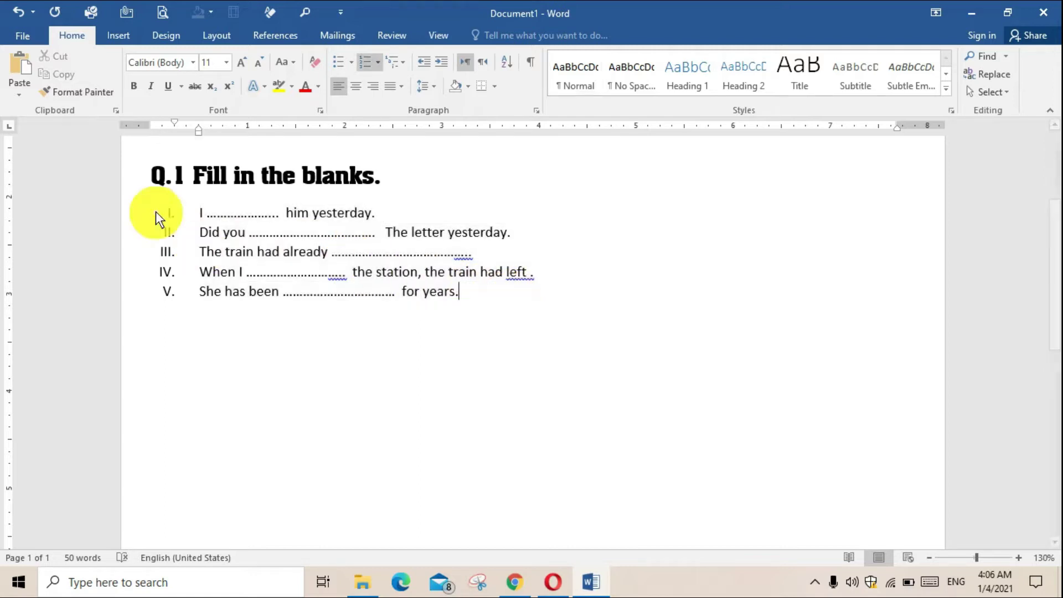
scroll(254, 211, "up", 3)
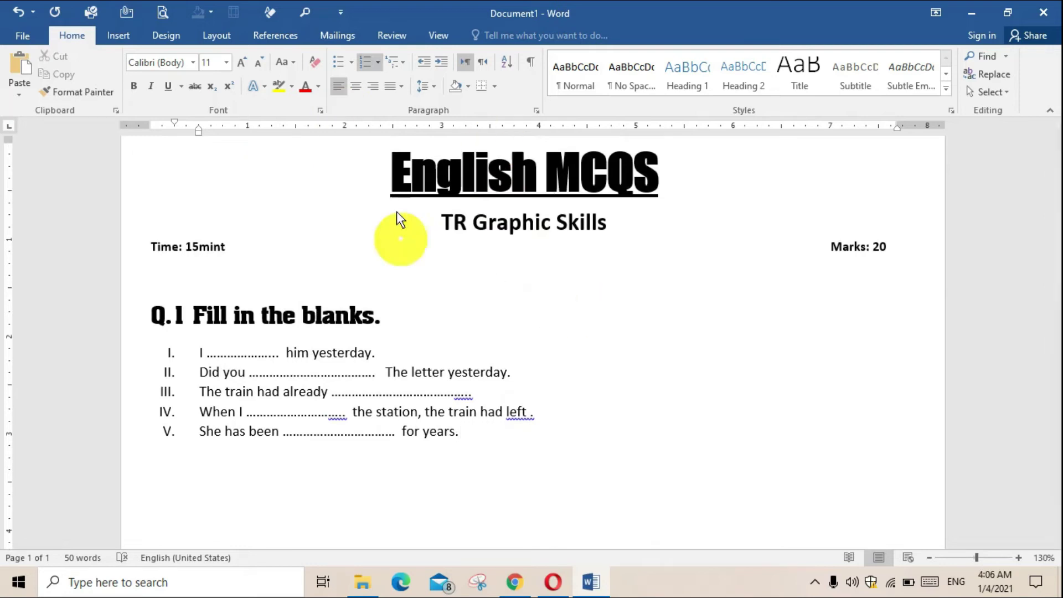
left_click(419, 179)
left_click_drag(388, 174, 685, 176)
left_click_drag(609, 231, 433, 225)
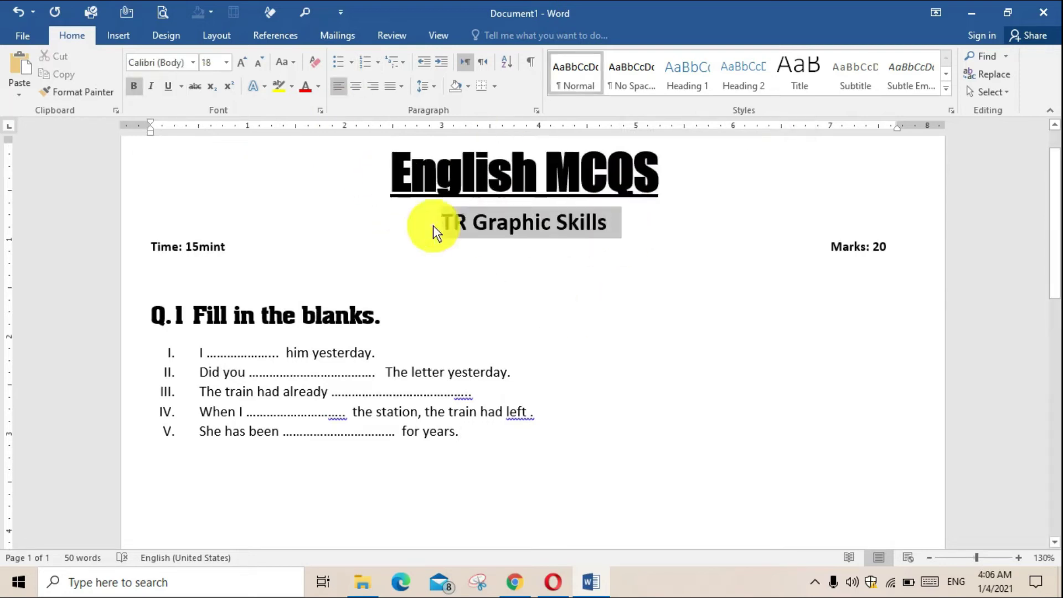
left_click(199, 244)
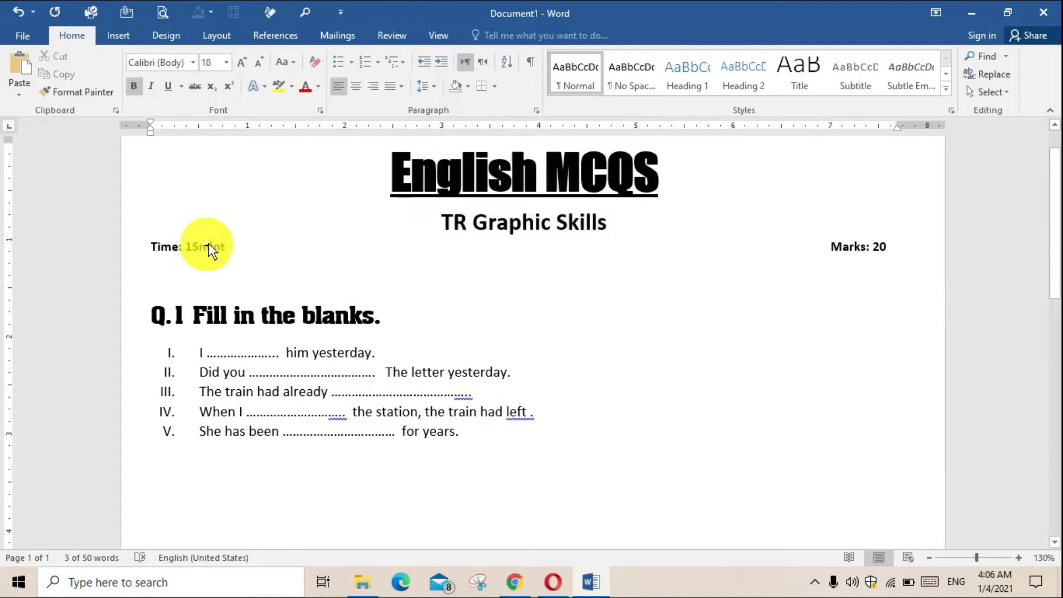
left_click_drag(860, 252, 829, 251)
scroll(199, 388, "down", 2)
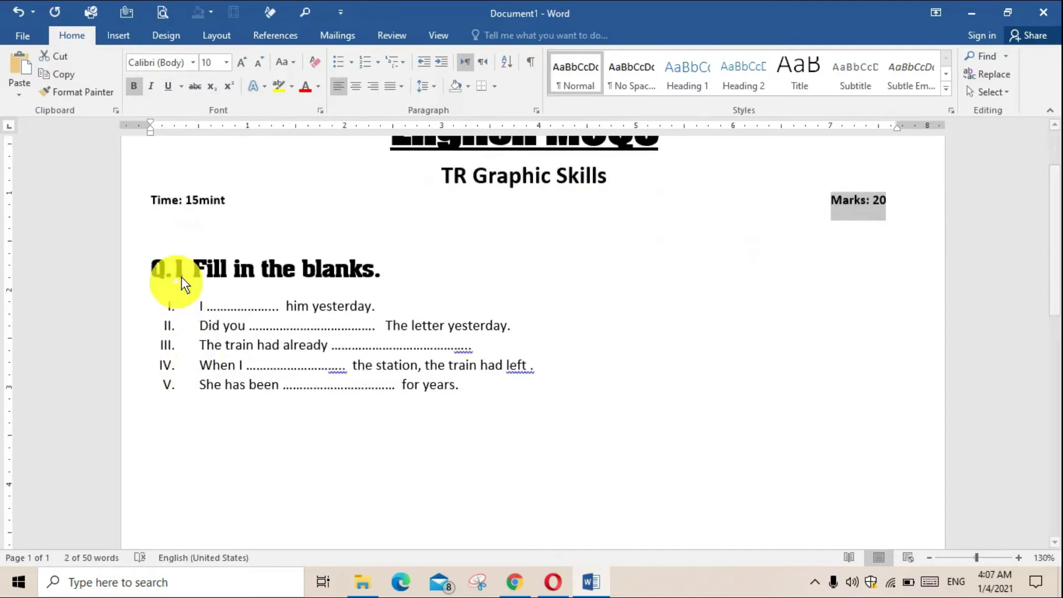
left_click_drag(192, 261, 414, 326)
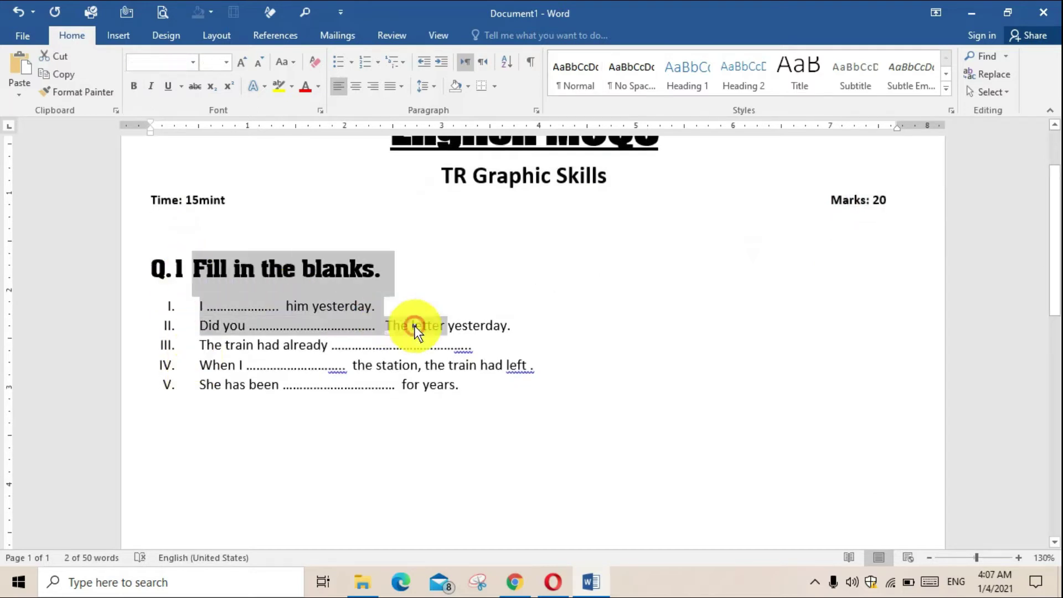
Apply the suggested punctuation correction to the flagged dots in the third item and check the AutoCorrect options for the fourth item's dots
left_click(464, 351)
right_click(465, 351)
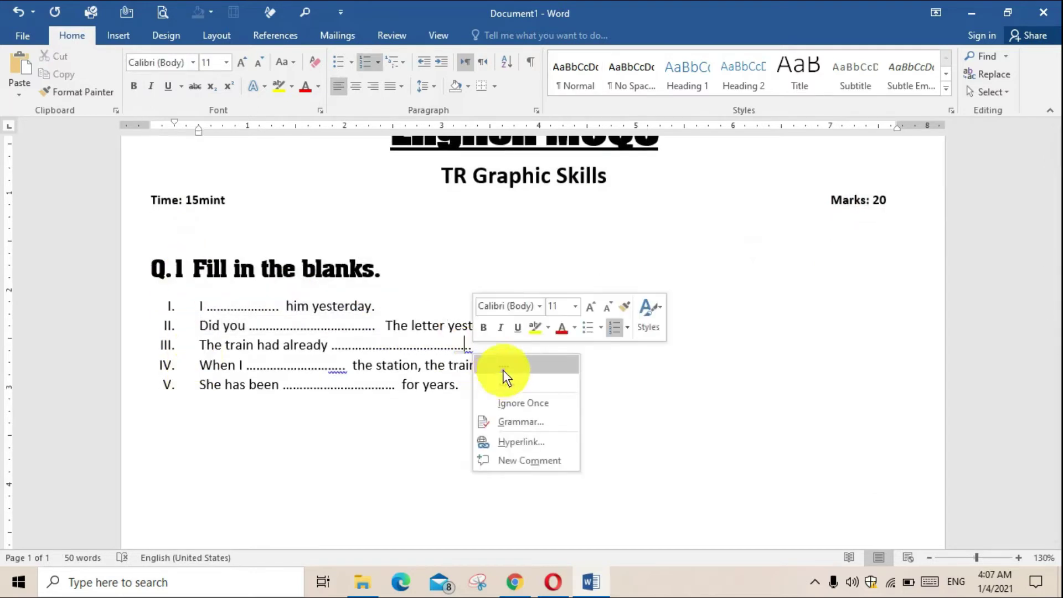
key("Escape")
left_click(341, 366)
left_click(340, 370)
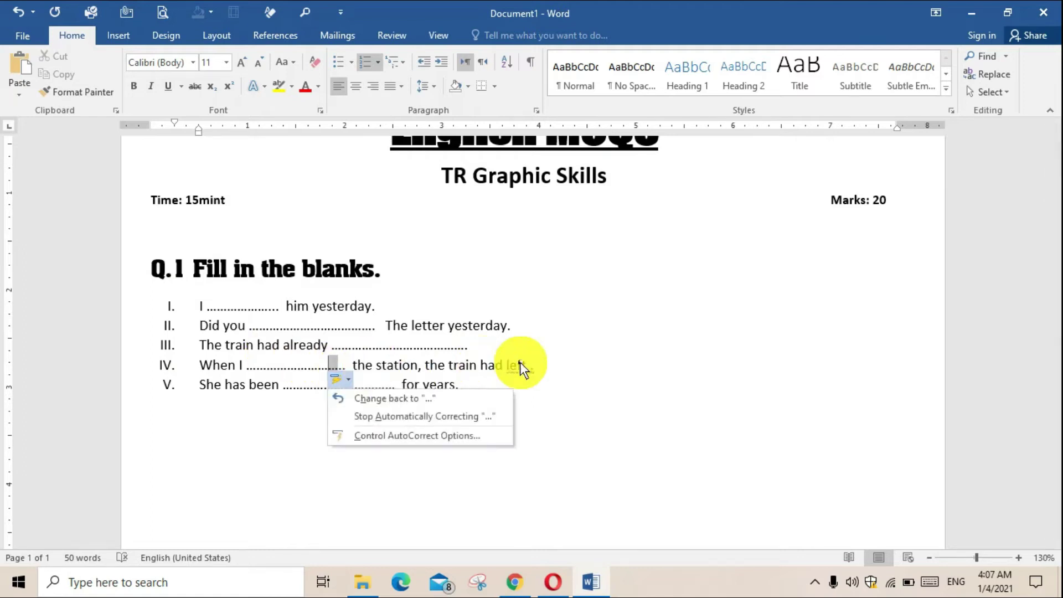
Insert a new unnumbered line directly below the fifth list item
left_click(469, 396)
key("Return")
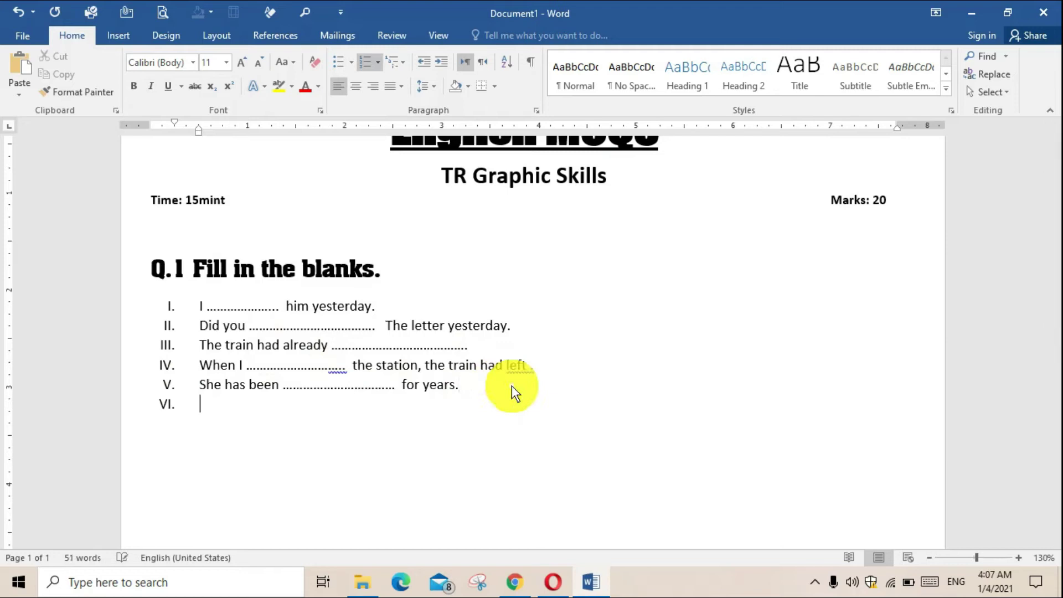
key("Return")
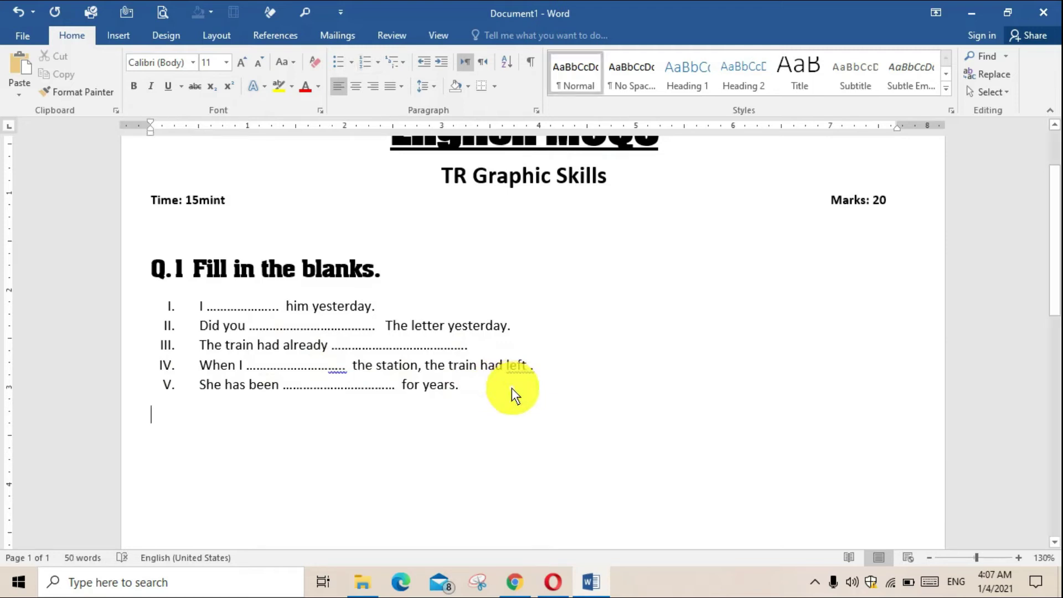
Increase the font size of all five fill-in-the-blanks items to 18
scroll(511, 388, "down", 1)
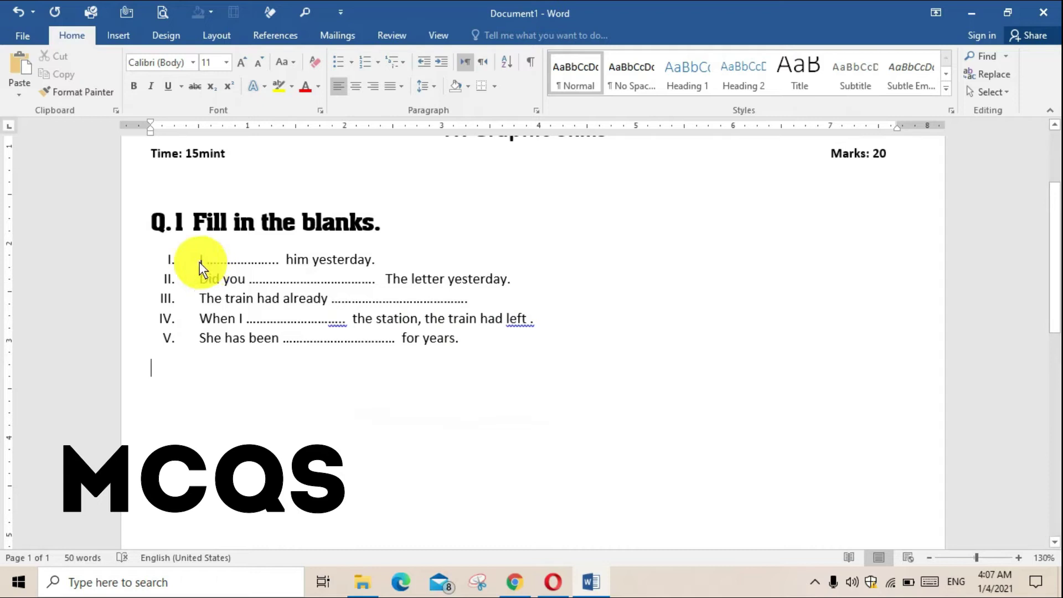
left_click_drag(201, 261, 548, 337)
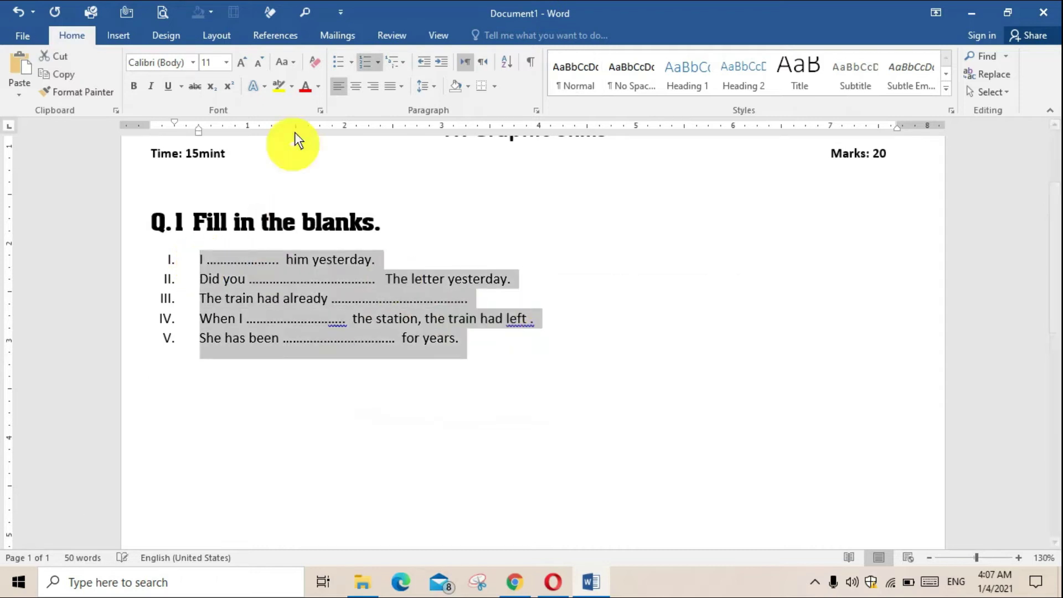
left_click(247, 66)
left_click(247, 67)
left_click(247, 67)
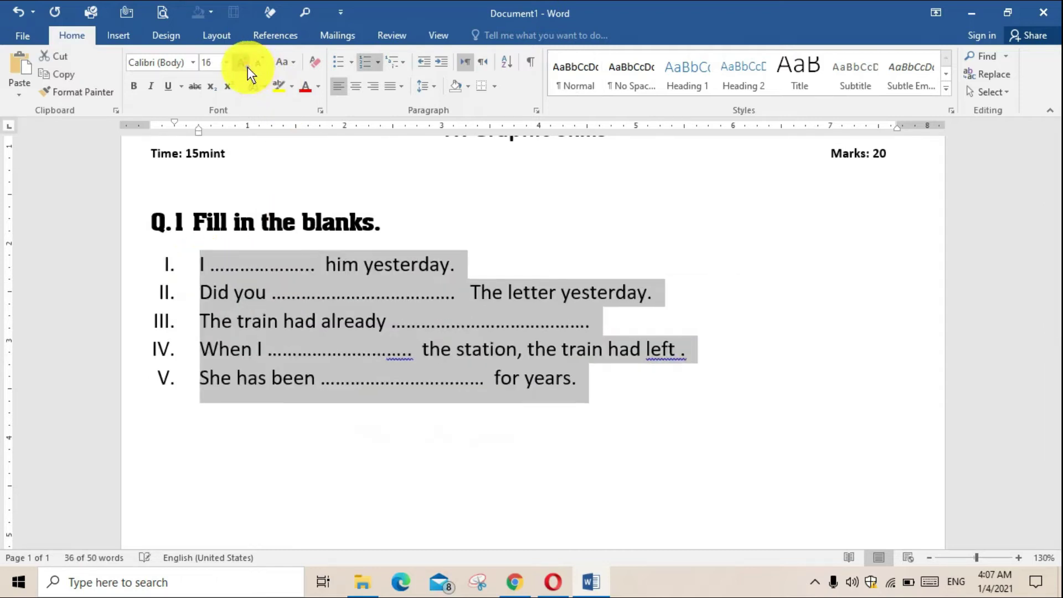
left_click(247, 67)
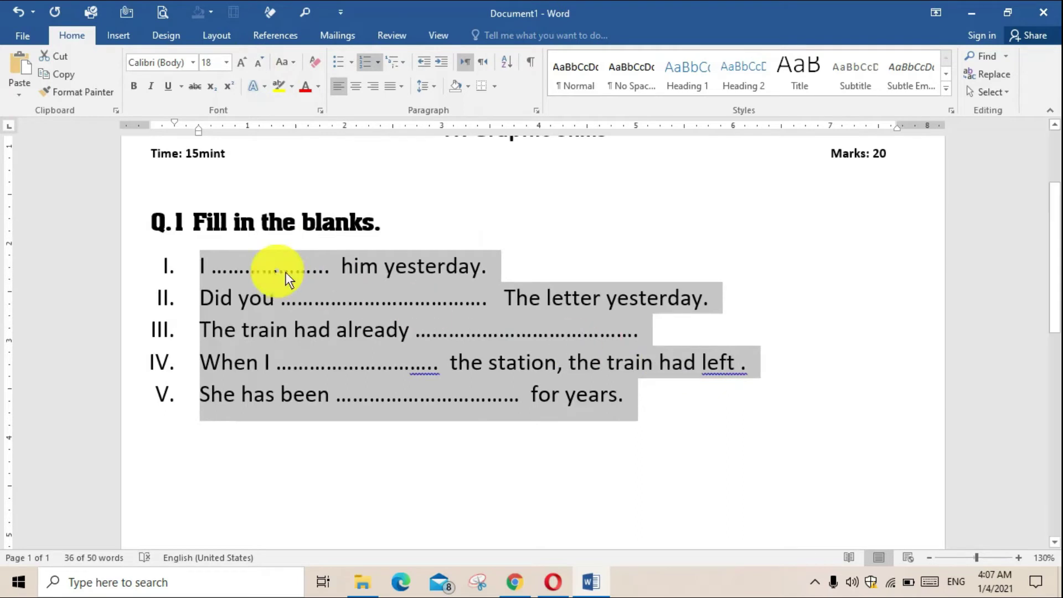
End the Roman-numbered list after the fifth item and start an unnumbered line with a blank line above it
left_click(398, 298)
scroll(608, 344, "down", 2)
scroll(608, 345, "down", 1)
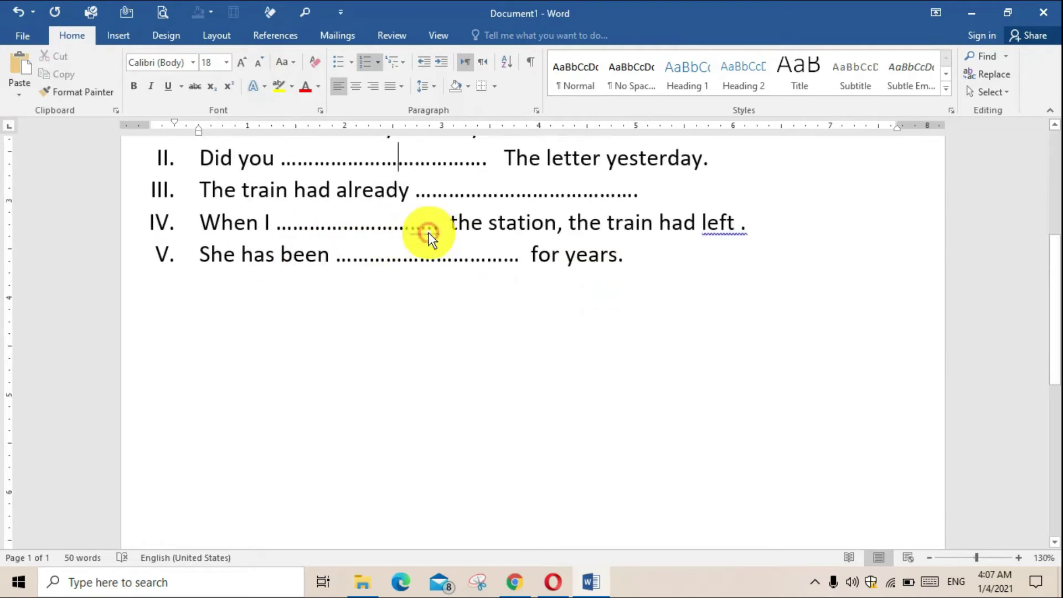
left_click(634, 260)
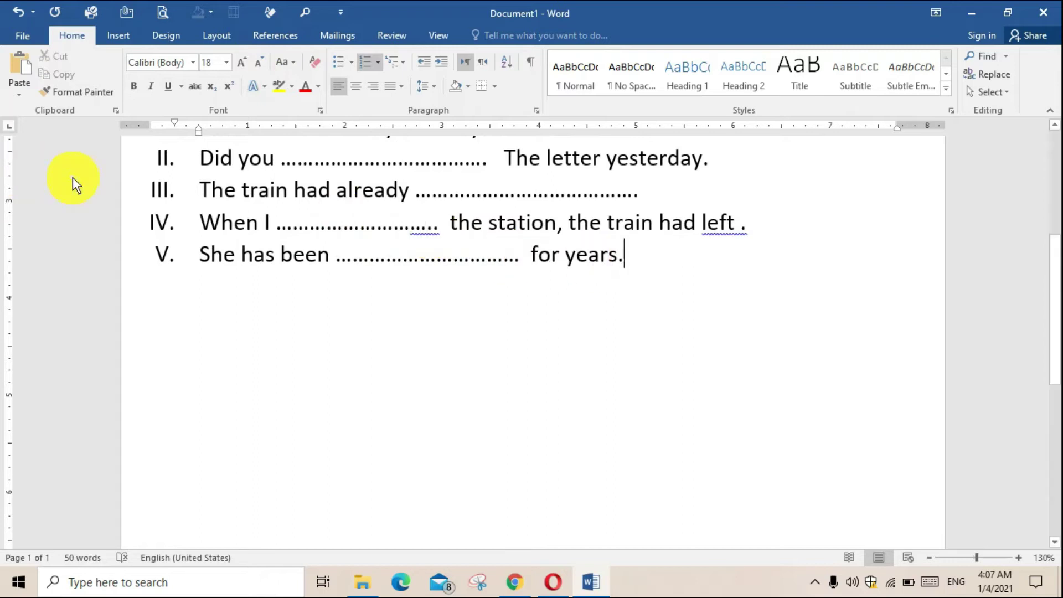
key("Return")
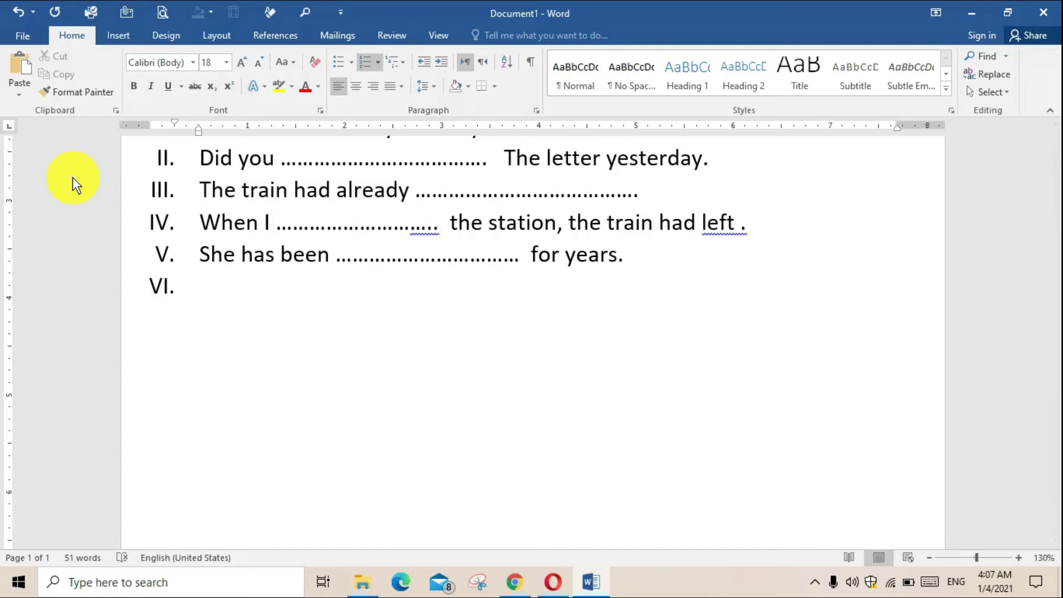
key("Return")
key("Return")
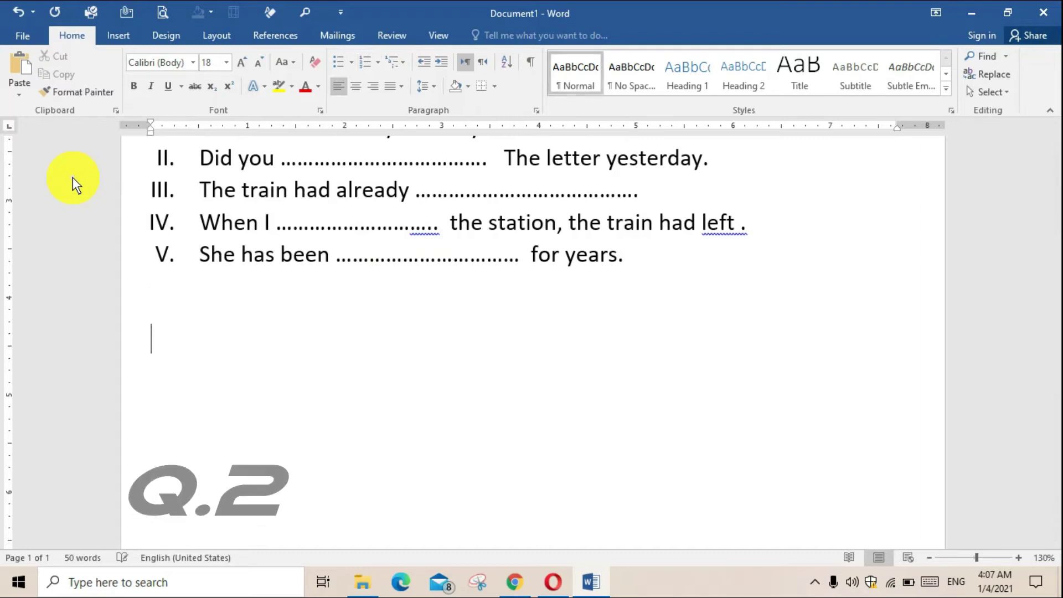
Enter the second question's heading "Q.2 Choose correct answer." below the list and start a new line under it
type("q")
key("BackSpace")
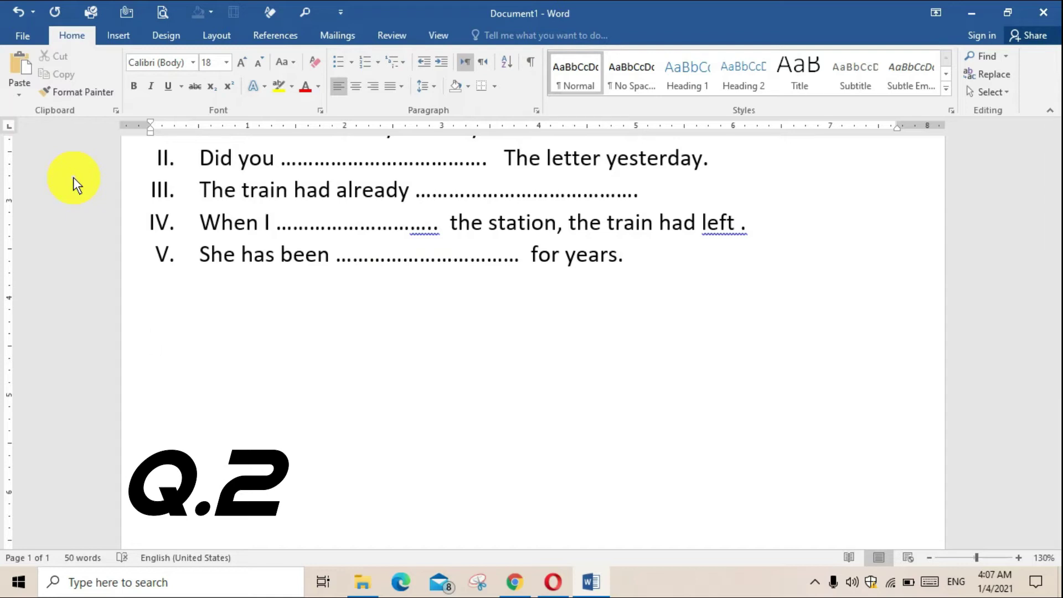
type("Q.2")
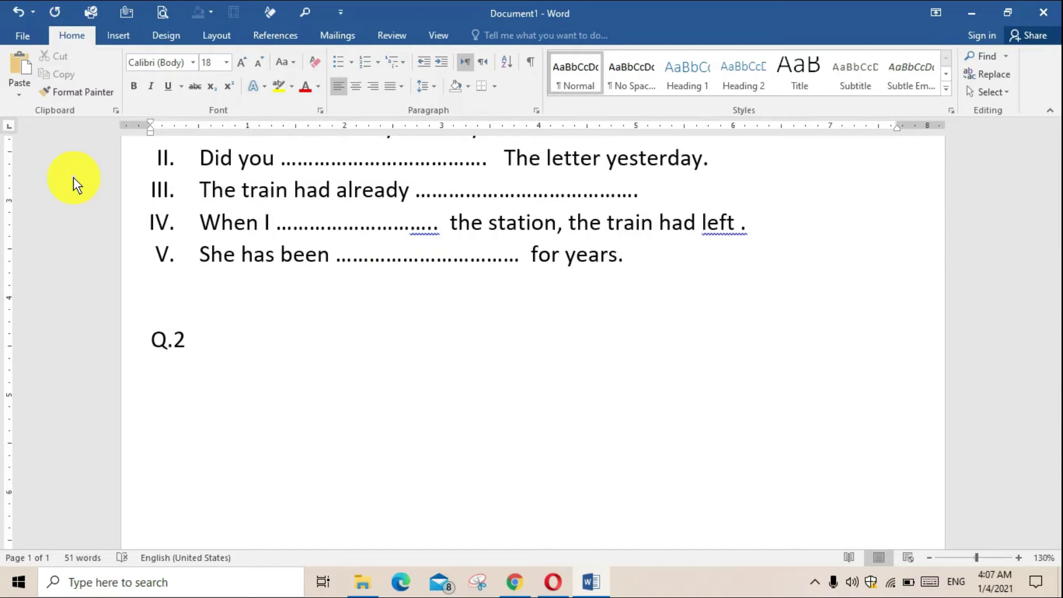
type(" Choose t")
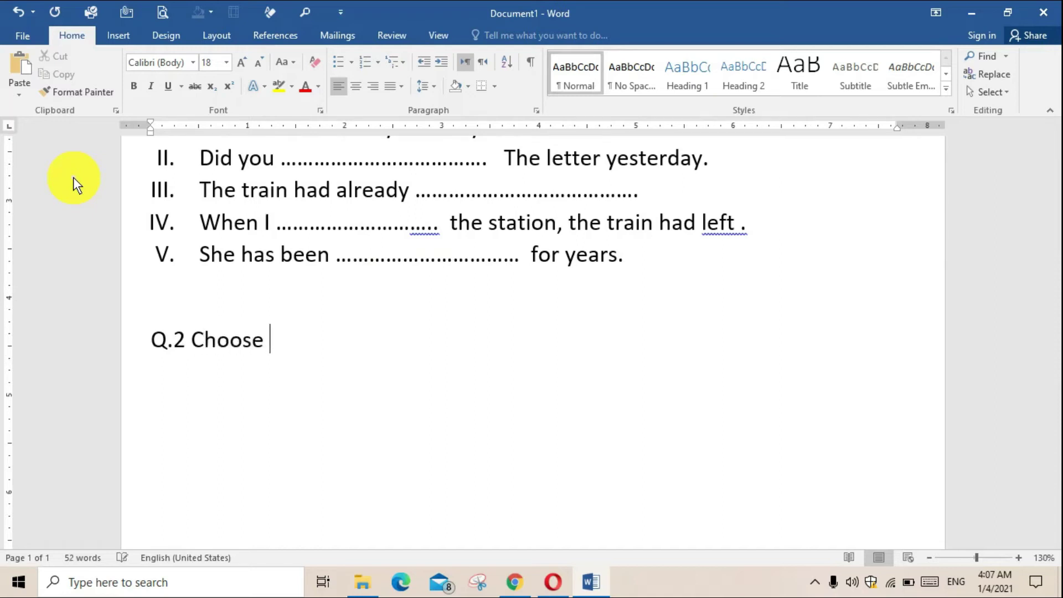
key("BackSpace")
type("cor")
key("BackSpace")
type("orrect an")
key("BackSpace")
key("BackSpace")
key("BackSpace")
type("answar")
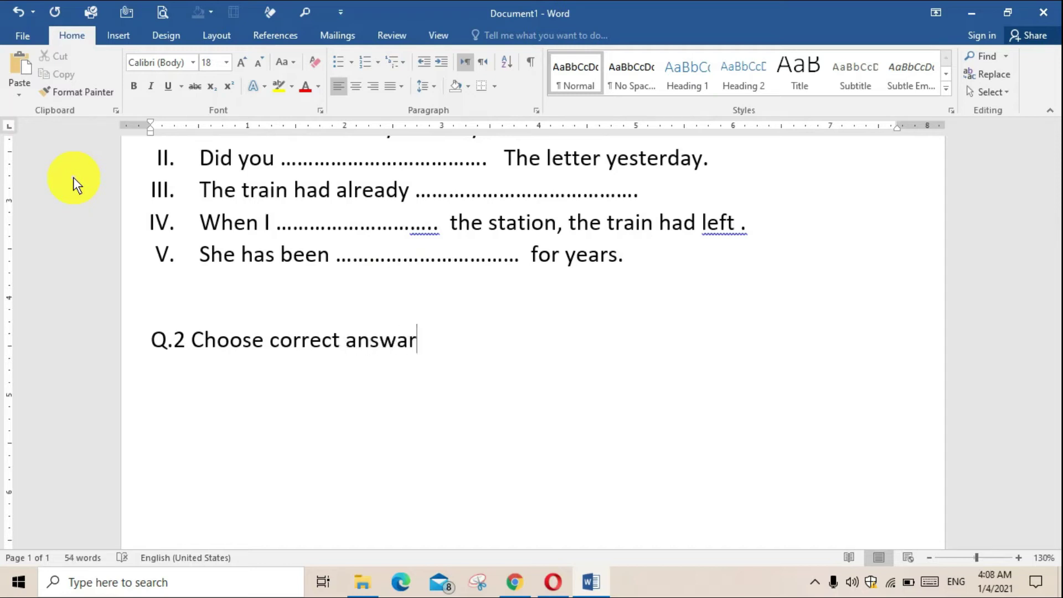
type(".")
key("Return")
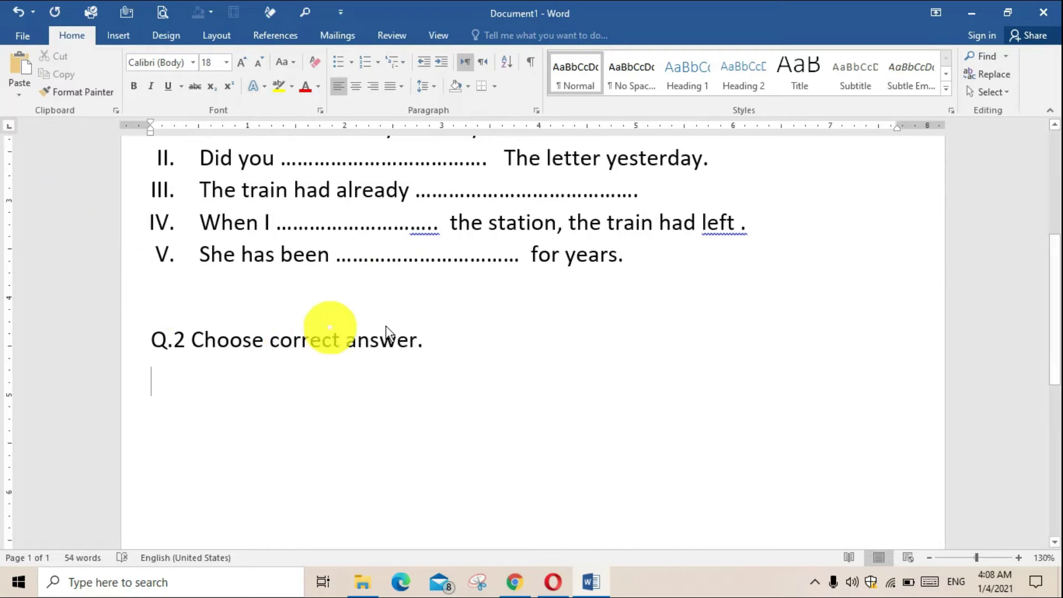
Copy the formatting of the "Q.1 Fill in the blanks." heading onto the "Q.2 Choose correct answer." heading with Format Painter
scroll(388, 335, "up", 3)
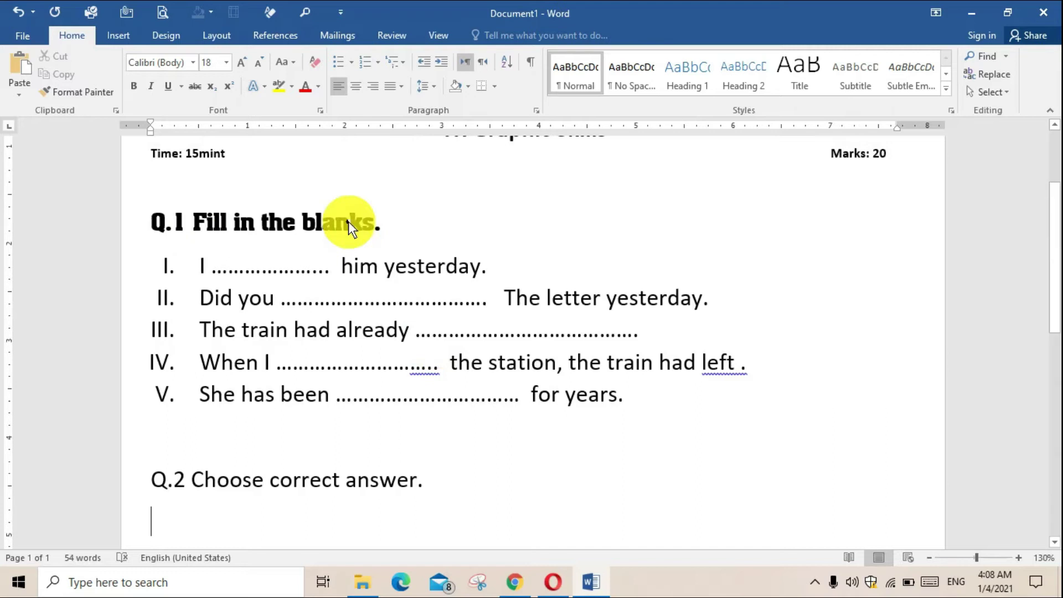
scroll(360, 277, "down", 1)
left_click_drag(422, 435, 150, 426)
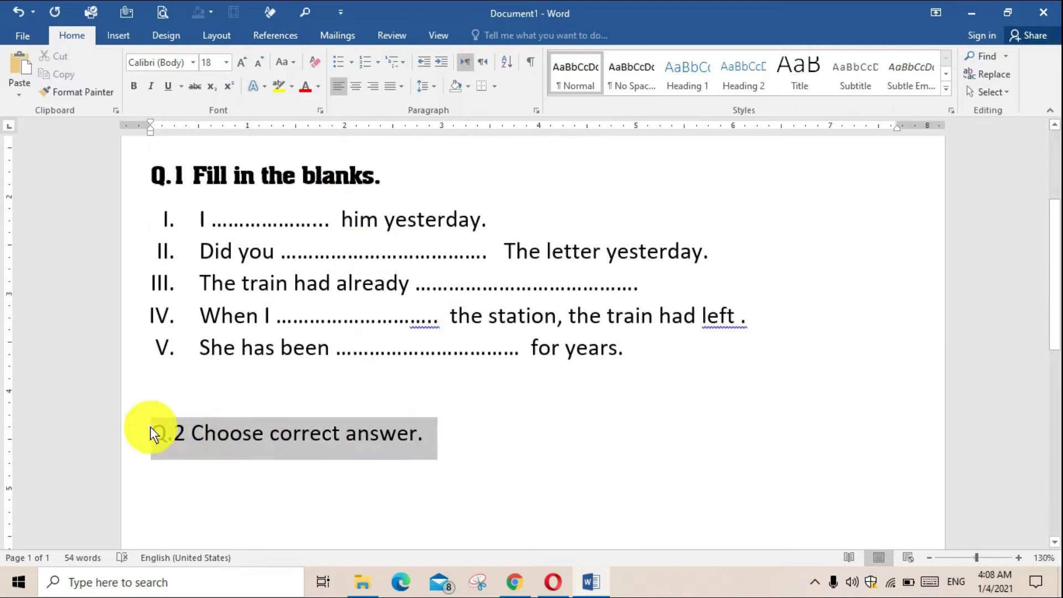
left_click(395, 178)
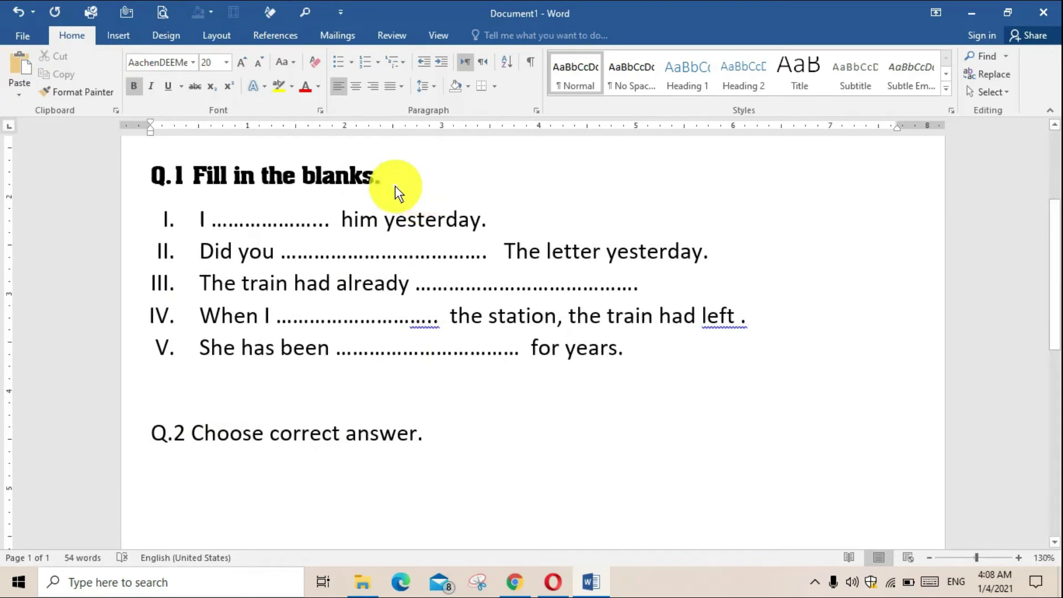
scroll(390, 347, "down", 1)
left_click(436, 386)
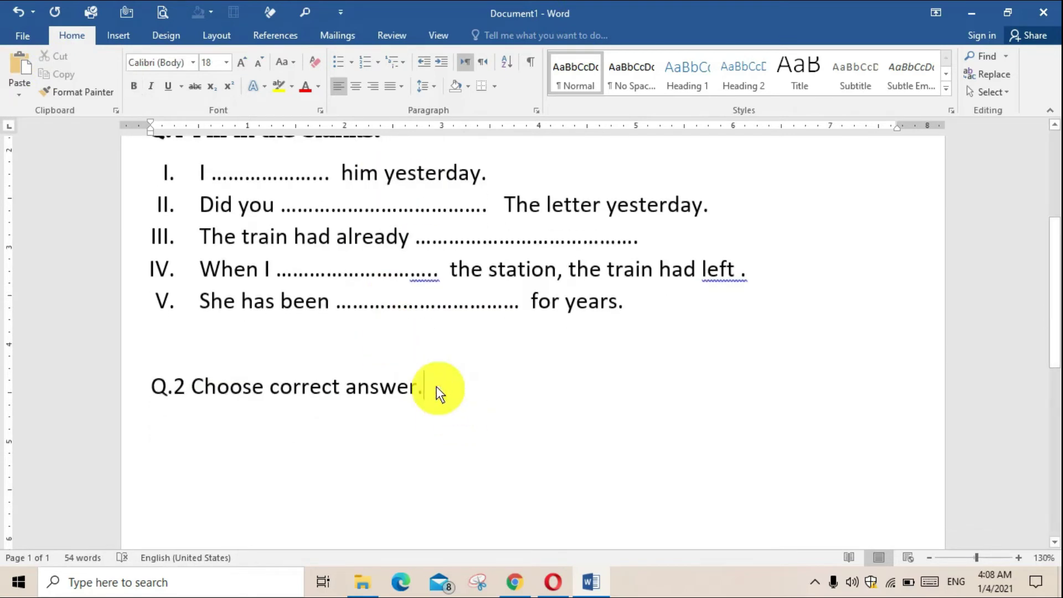
left_click(280, 86)
scroll(325, 181, "up", 2)
left_click_drag(376, 224, 157, 221)
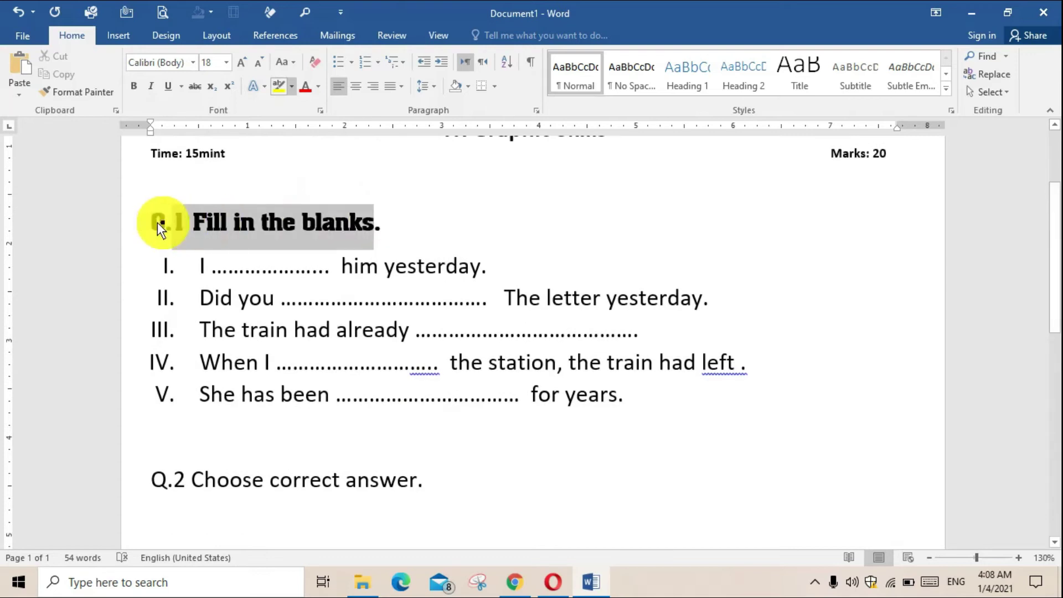
left_click(74, 93)
scroll(344, 254, "down", 3)
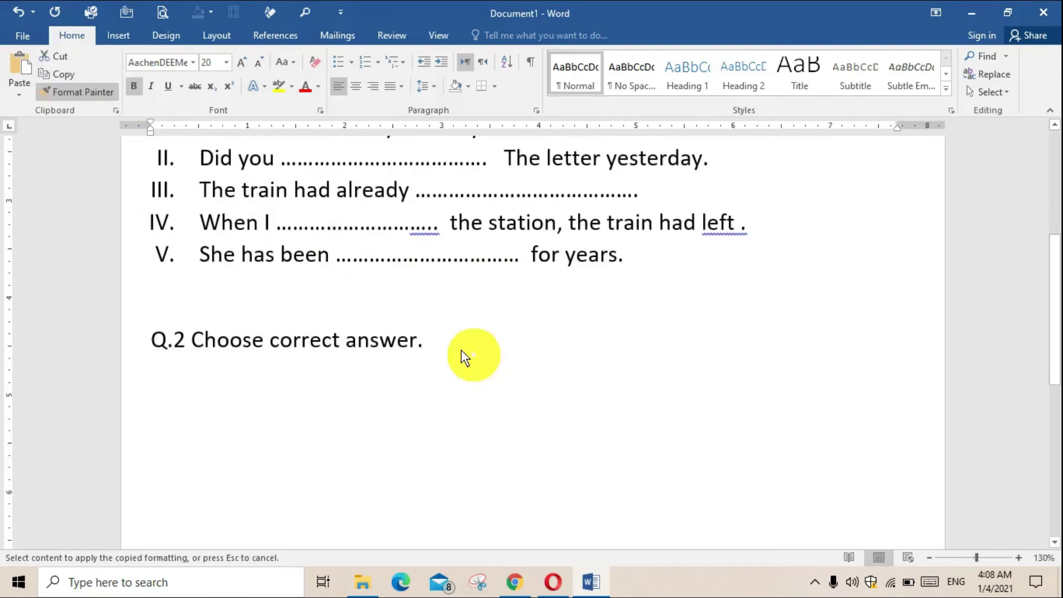
left_click_drag(434, 344, 161, 340)
scroll(611, 293, "down", 2)
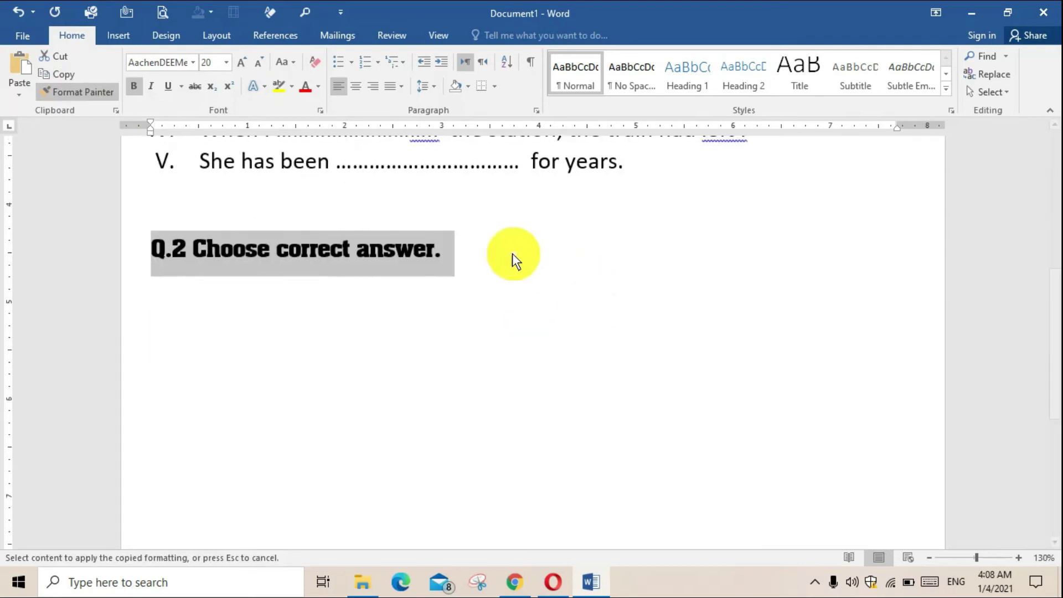
left_click(476, 254)
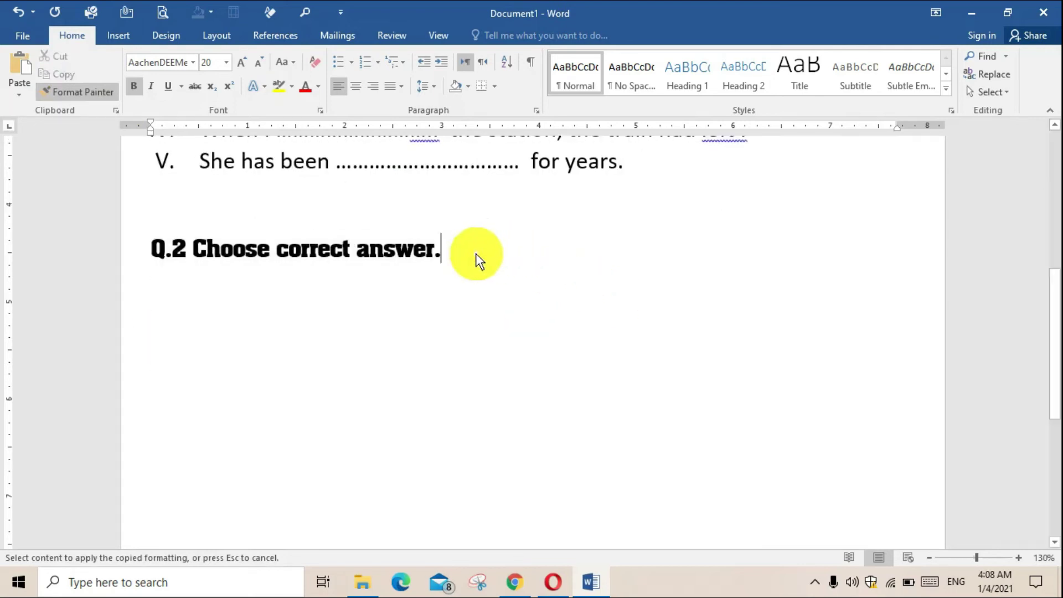
left_click(50, 96)
Enter "1. I am ………………… to college." with a dotted blank under the Q.2 heading, followed by a new line
left_click(172, 293)
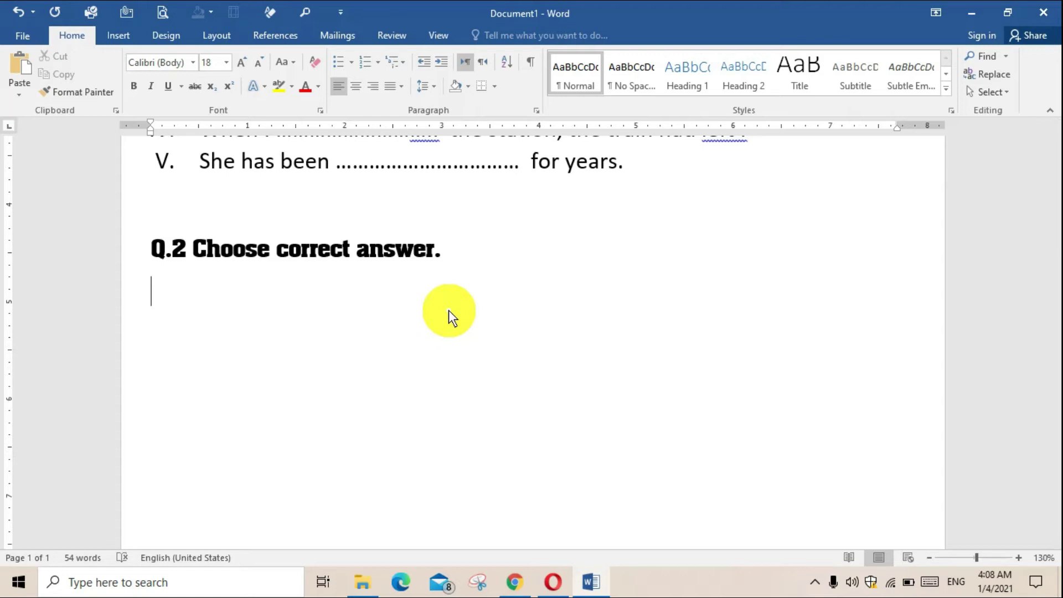
type("1. I am ...................  ")
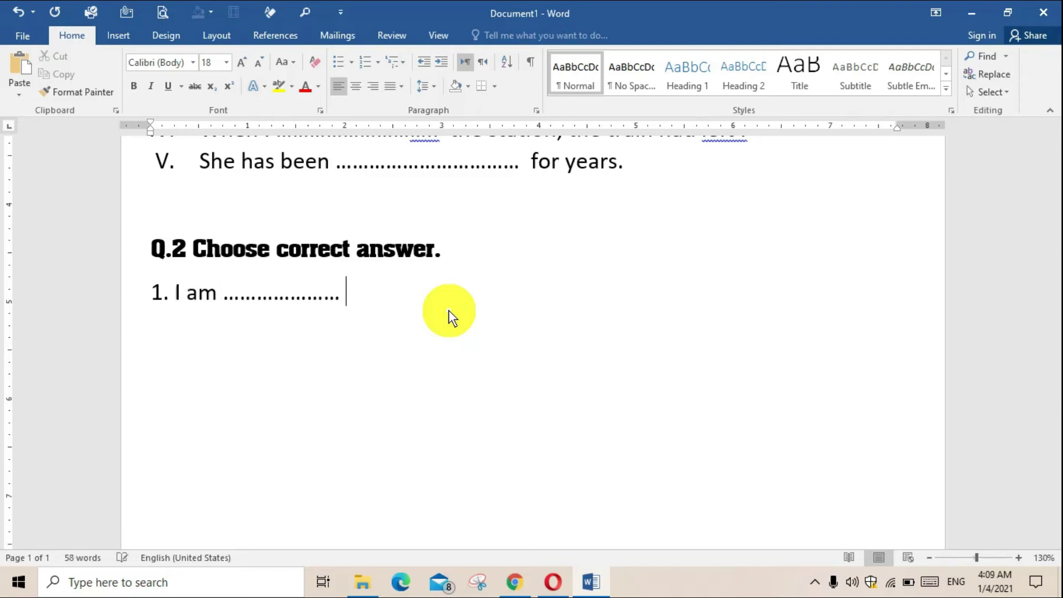
type("to collg")
key("BackSpace")
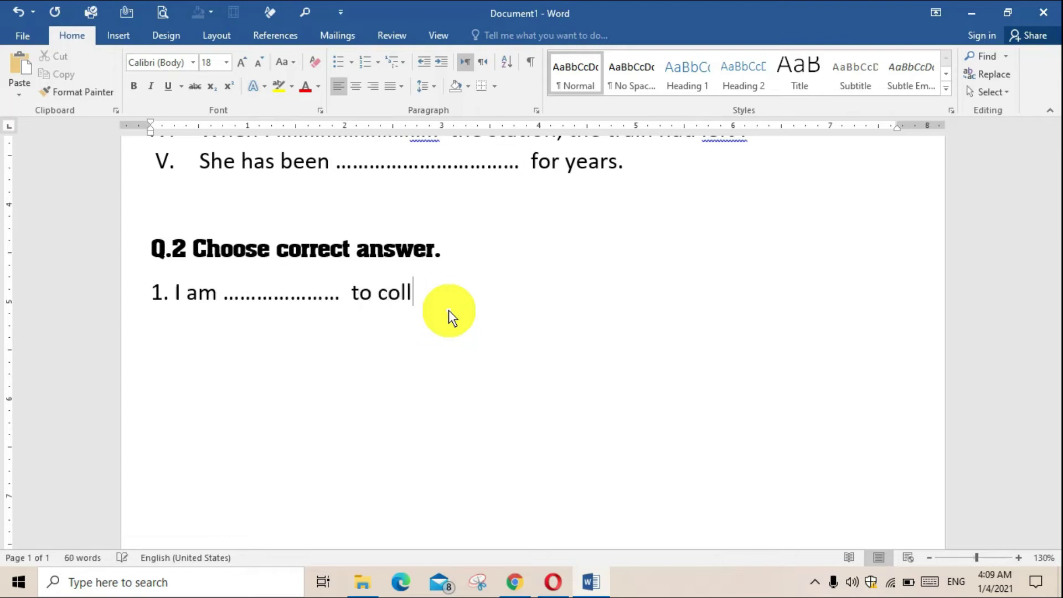
type("g")
key("BackSpace")
type("ege.")
scroll(455, 307, "down", 1)
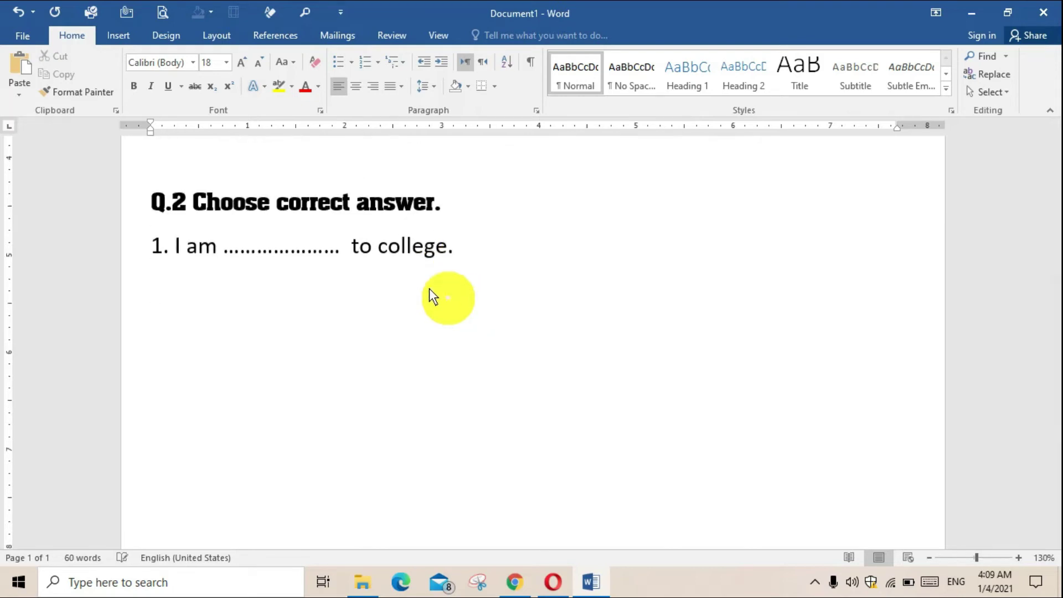
left_click(376, 65)
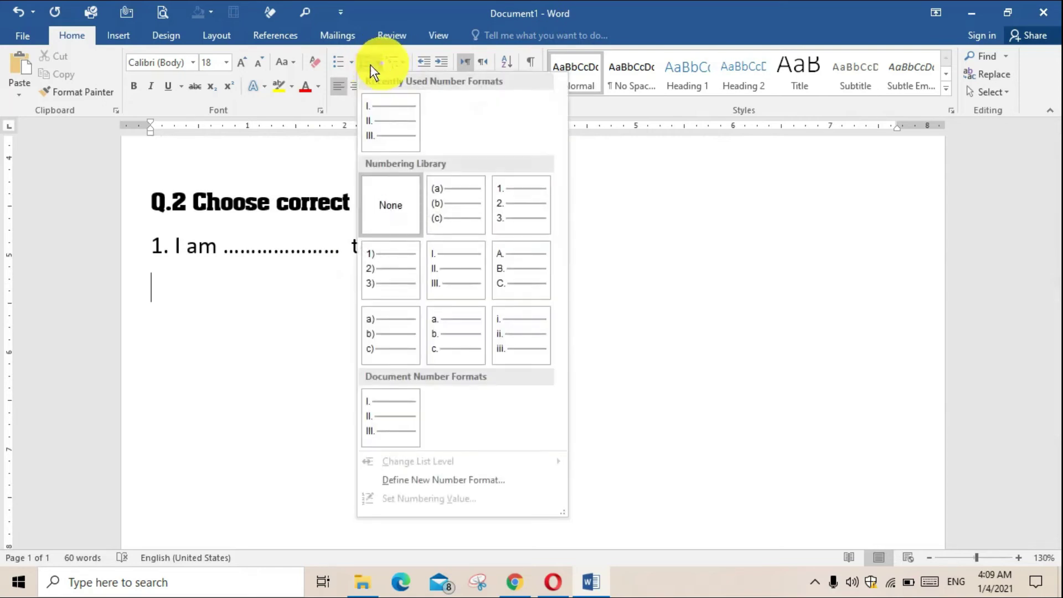
key("Escape")
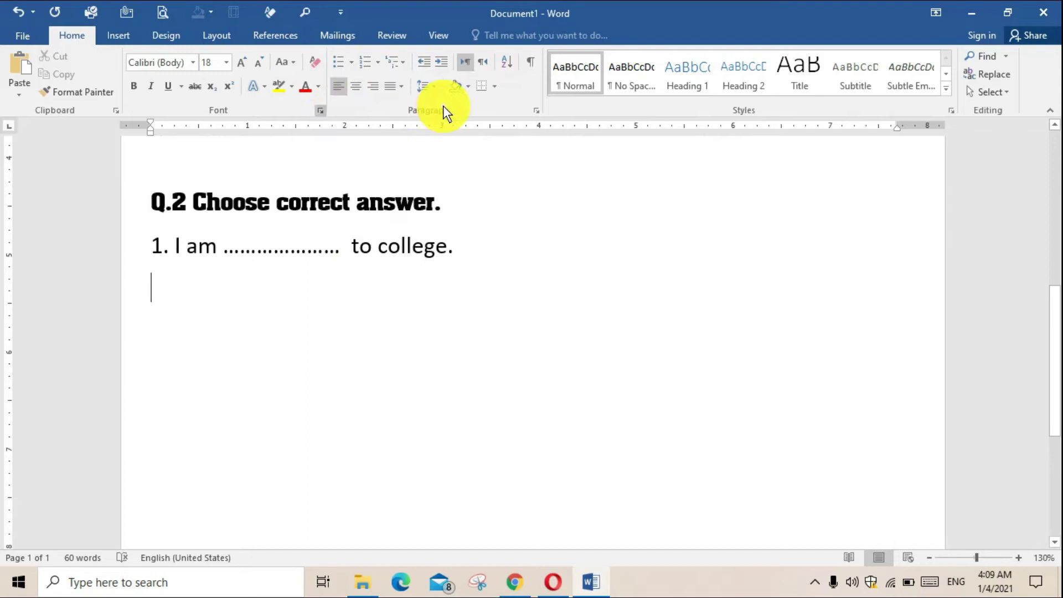
key("ctrl+d")
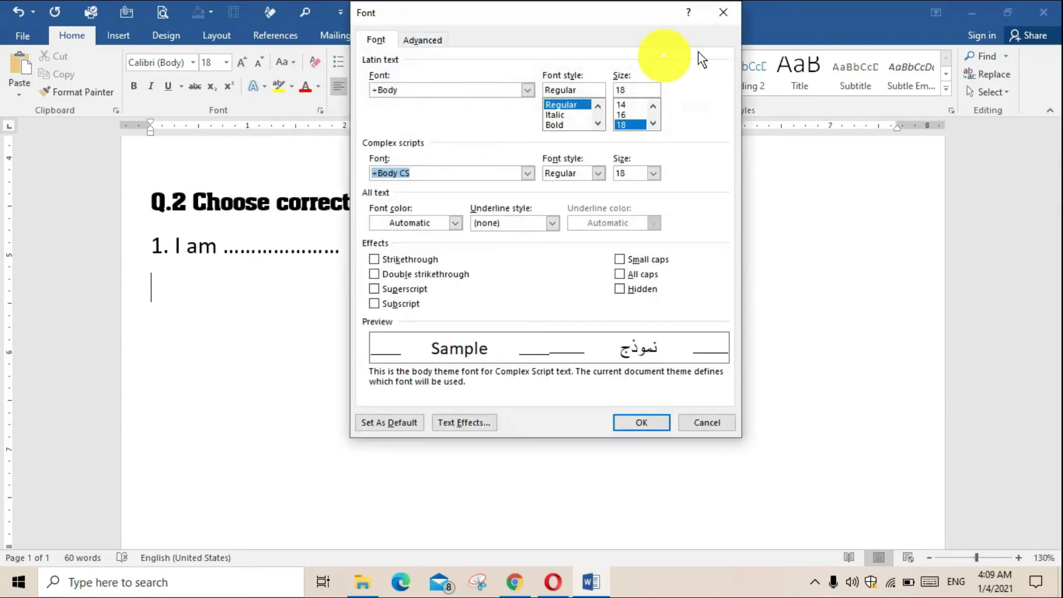
left_click(729, 18)
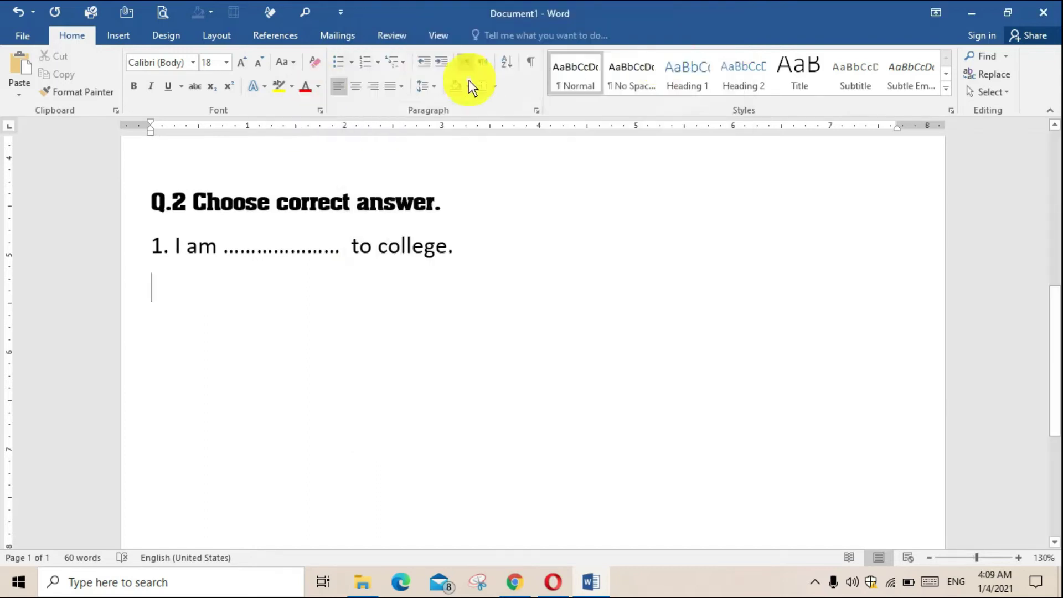
Add an (a), (b), (c) style list with the options Go, Went, See and Tell under the first question, then end the list
left_click(379, 63)
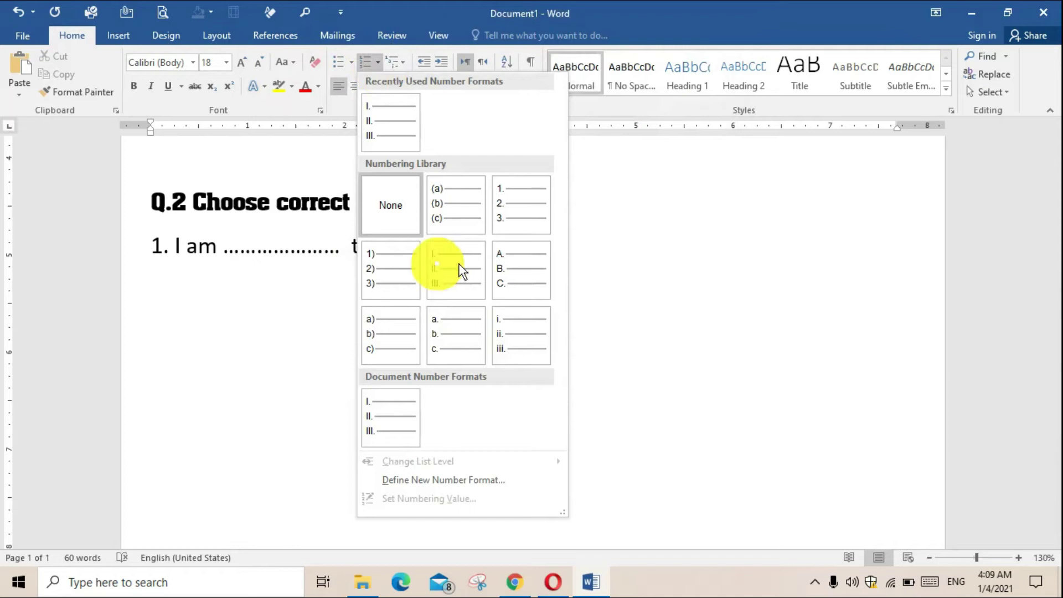
left_click(452, 210)
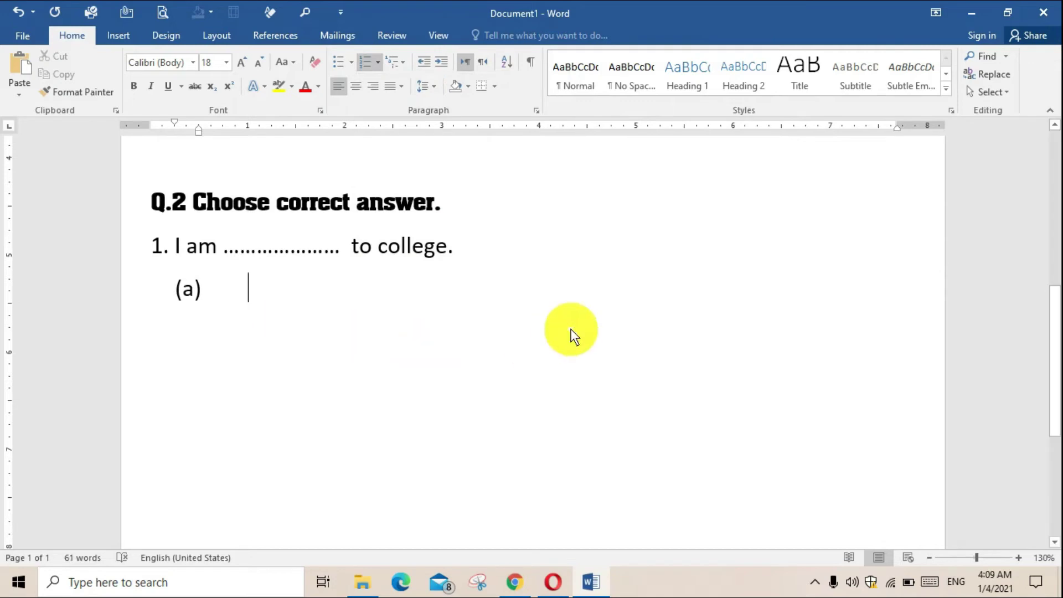
type("go")
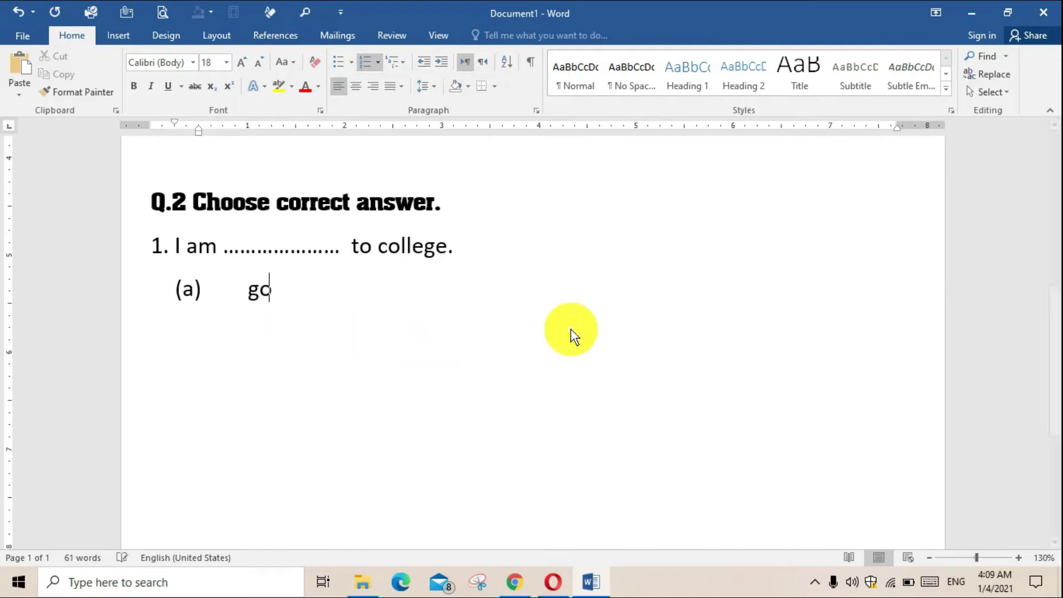
key("Return")
type("went")
key("Return")
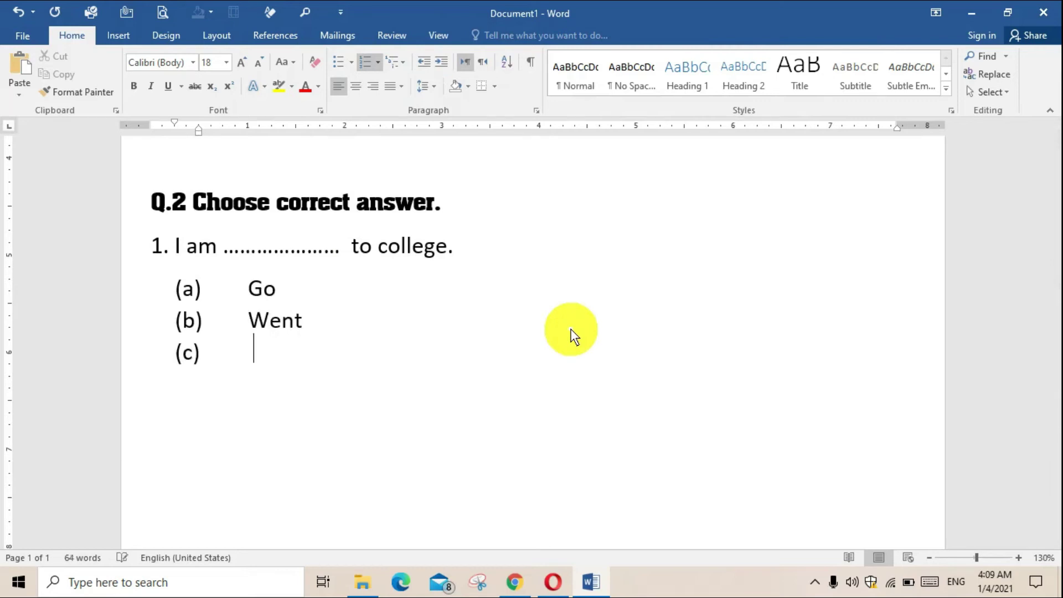
type("see")
key("Return")
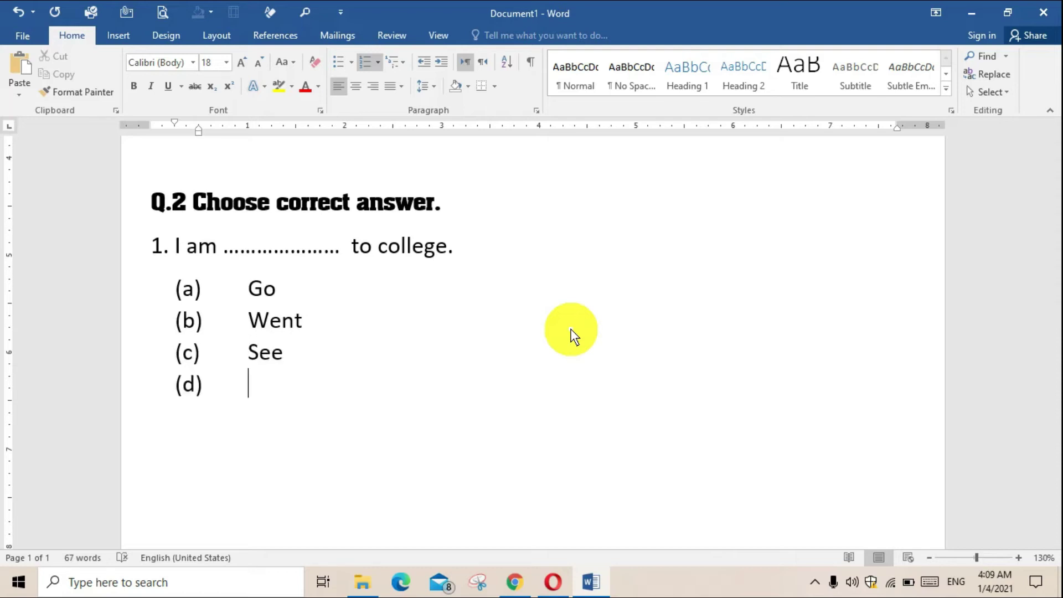
type("tee")
key("BackSpace")
type("ll")
key("Return")
key("Return")
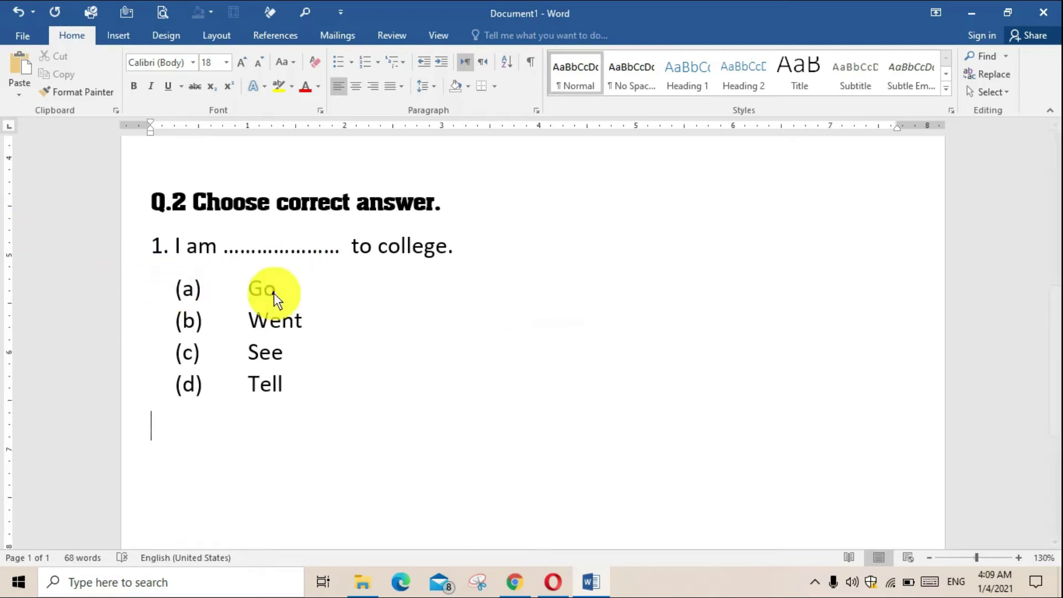
Enter "2. They have ……………………. A song" with a dotted blank on the line below question 1's options
scroll(178, 265, "down", 1)
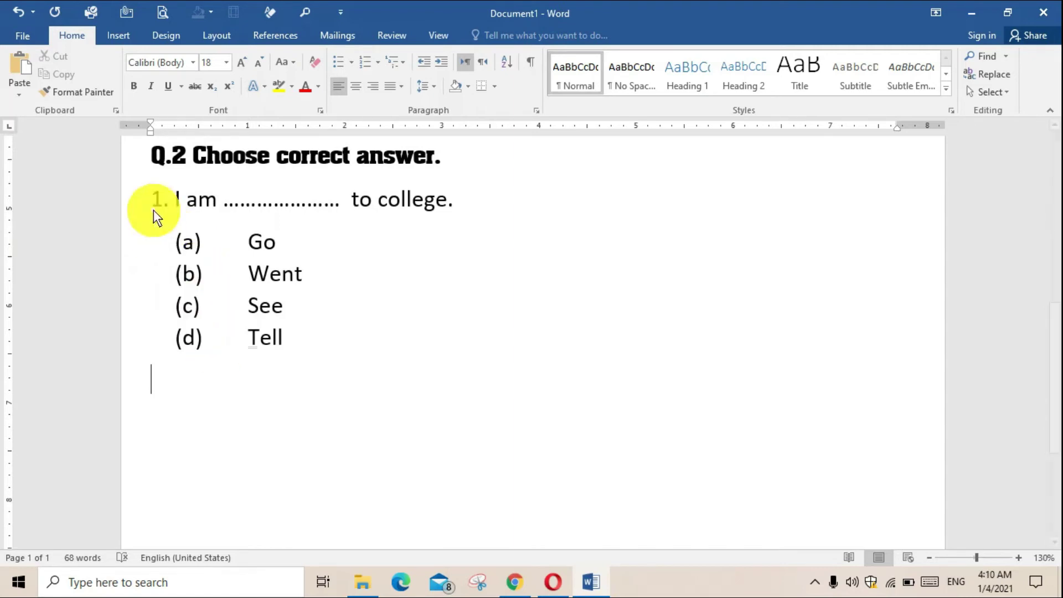
scroll(190, 295, "down", 1)
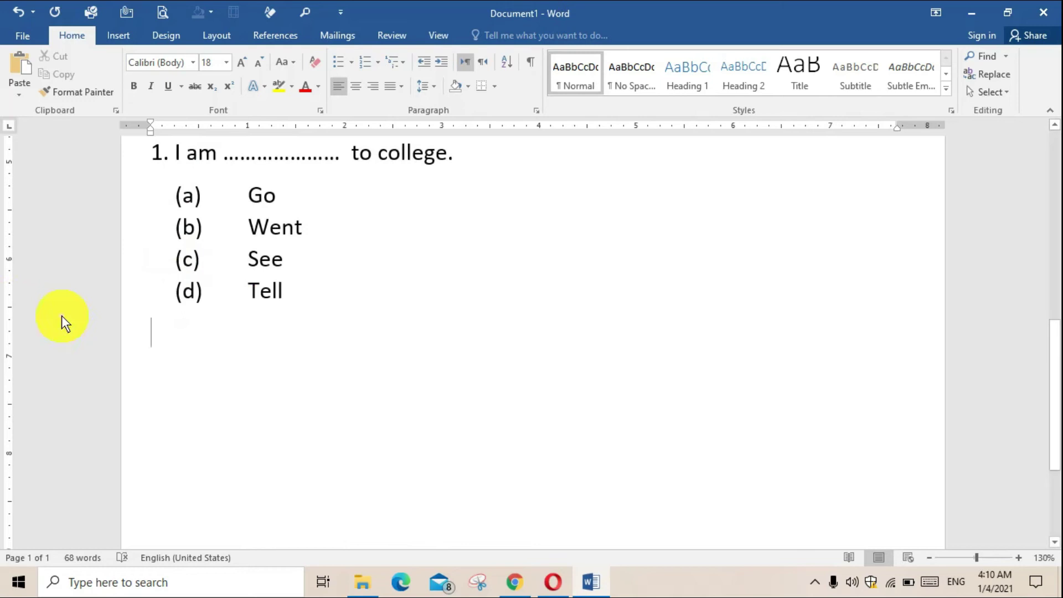
type("2. ")
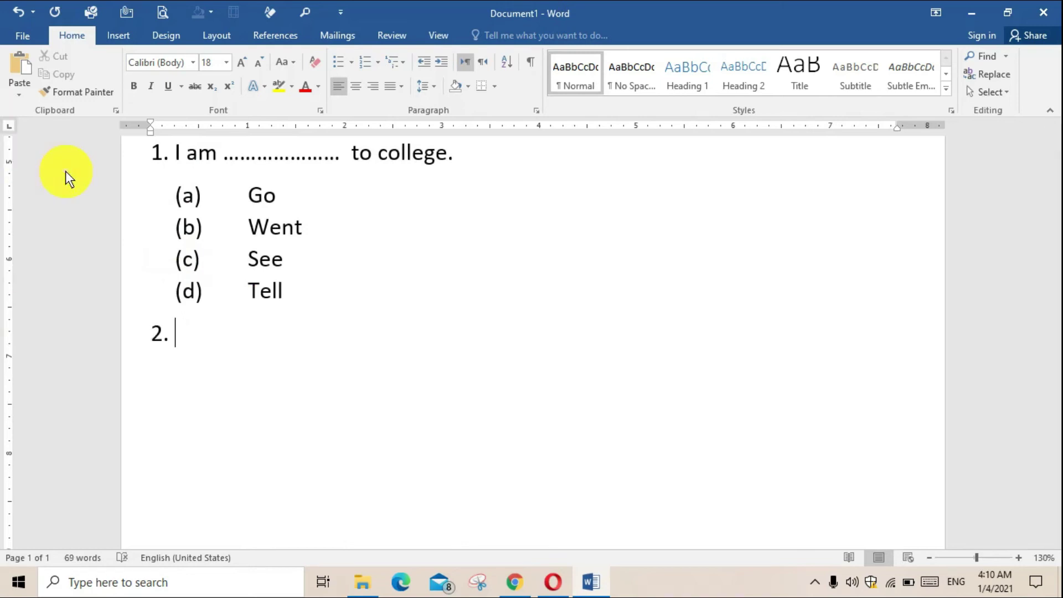
type("They had")
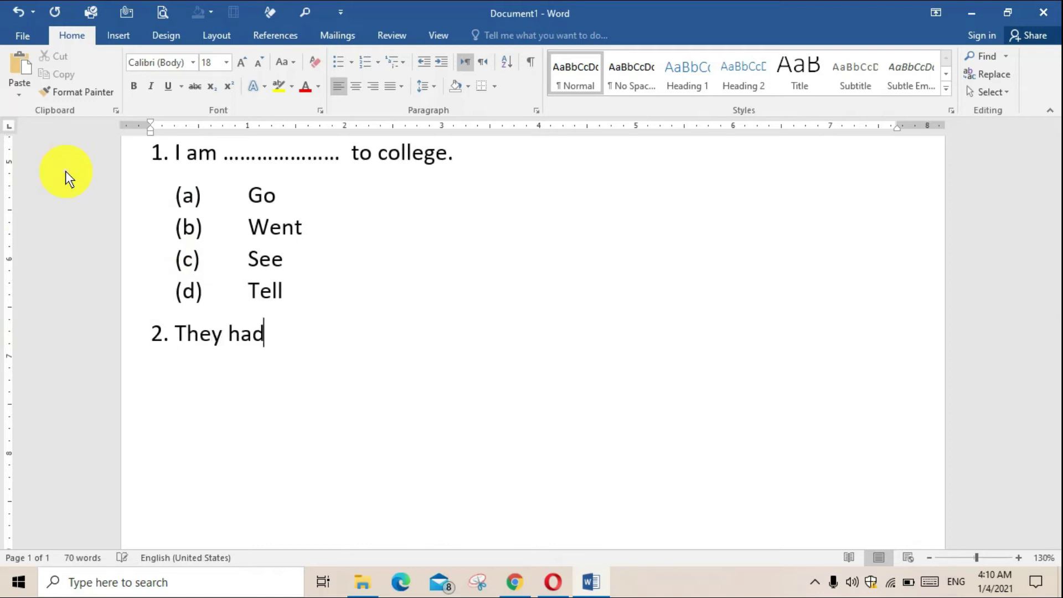
key("BackSpace")
key("BackSpace")
type("ve ............................... ")
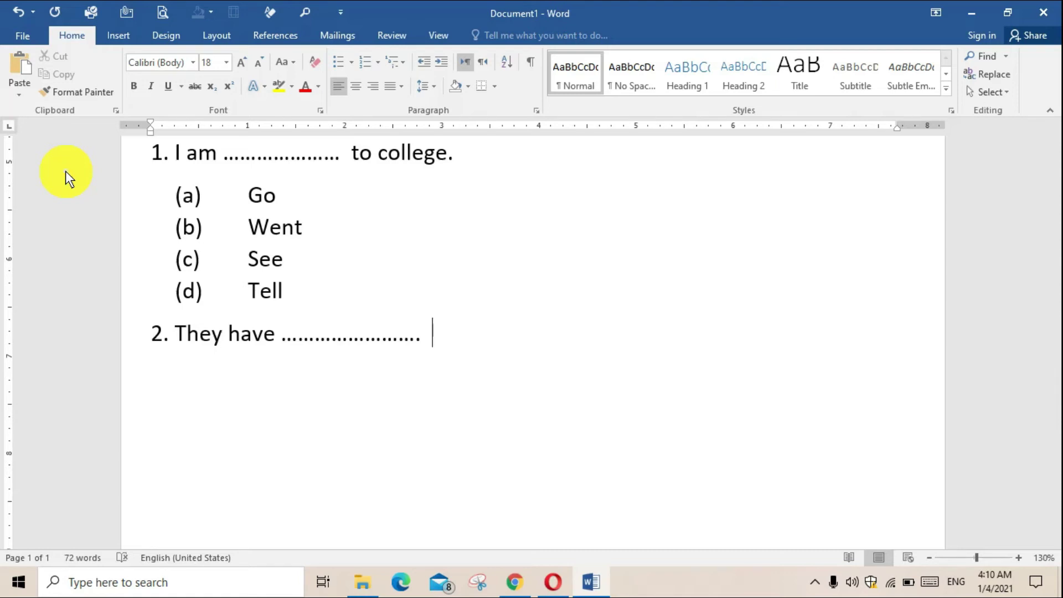
type(" A song")
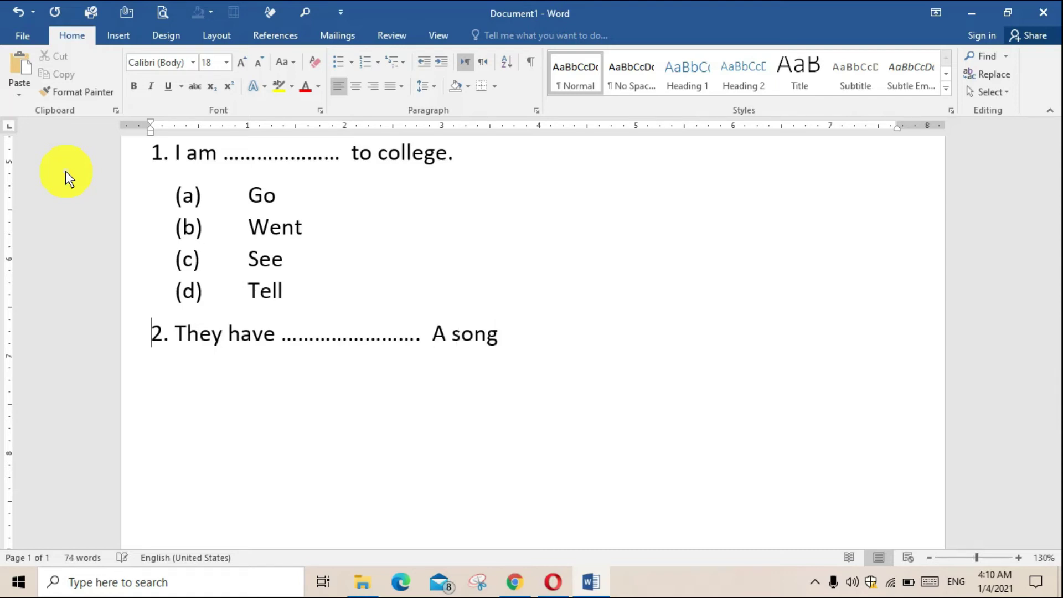
key("Home")
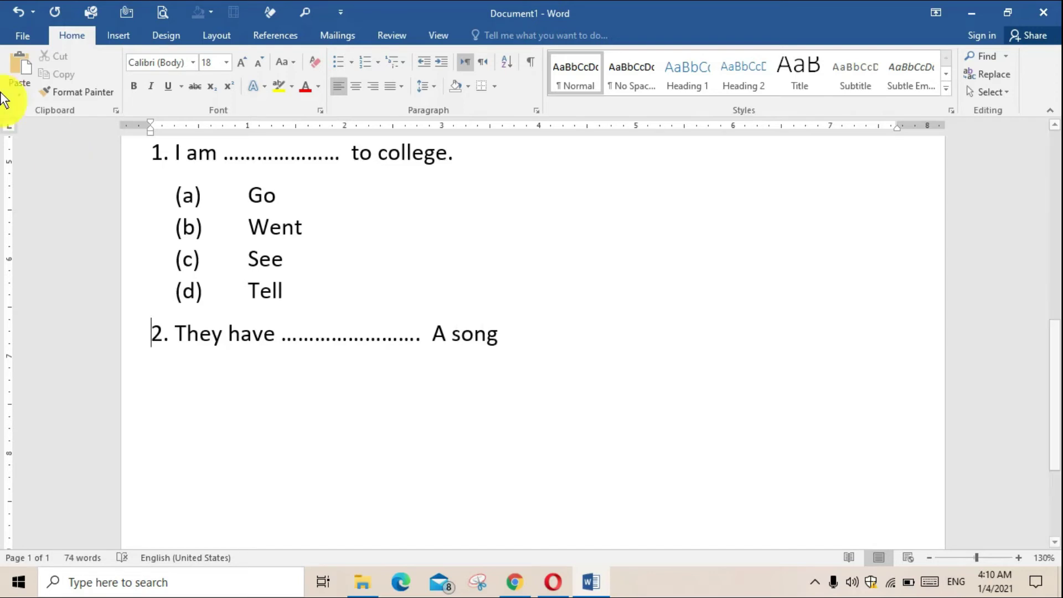
Change the ending of question 2 to lowercase "a song" and start a new line below it
left_click(508, 334)
key("BackSpace")
key("BackSpace")
key("BackSpace")
key("BackSpace")
key("BackSpace")
key("BackSpace")
type("a son")
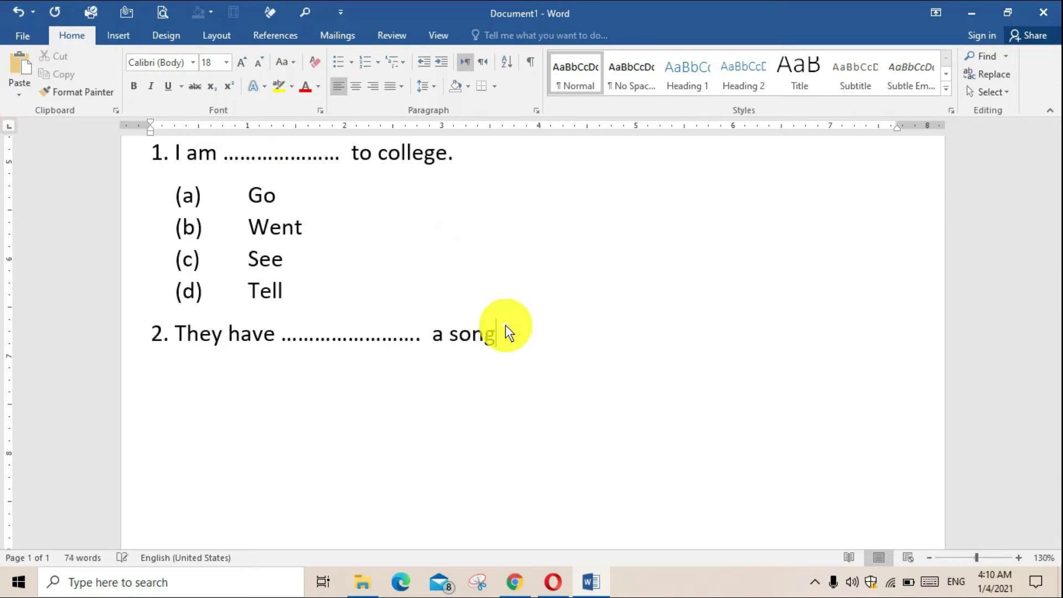
type("g")
key("Return")
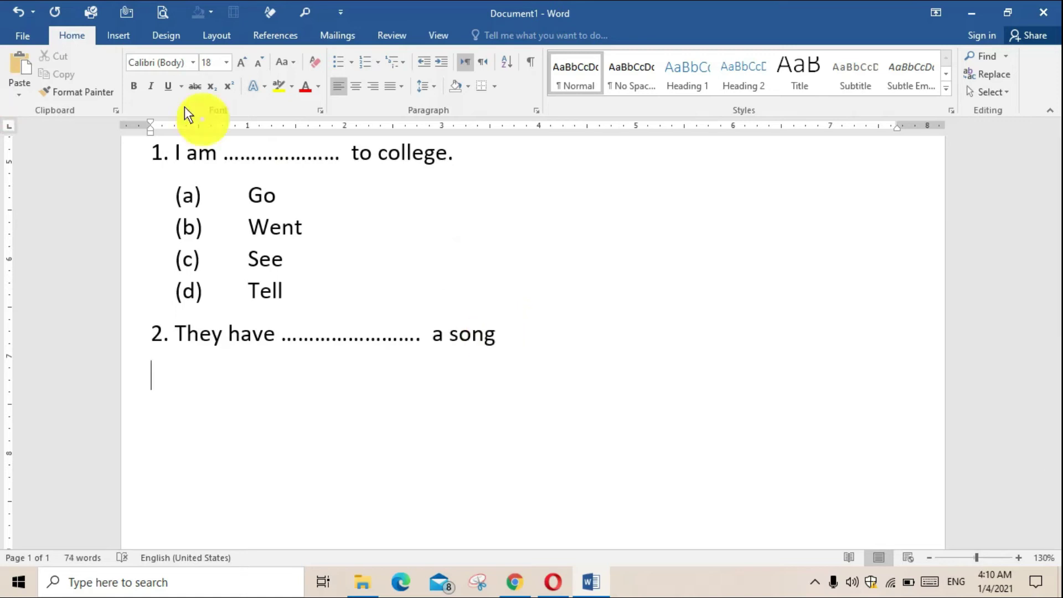
scroll(293, 249, "down", 1)
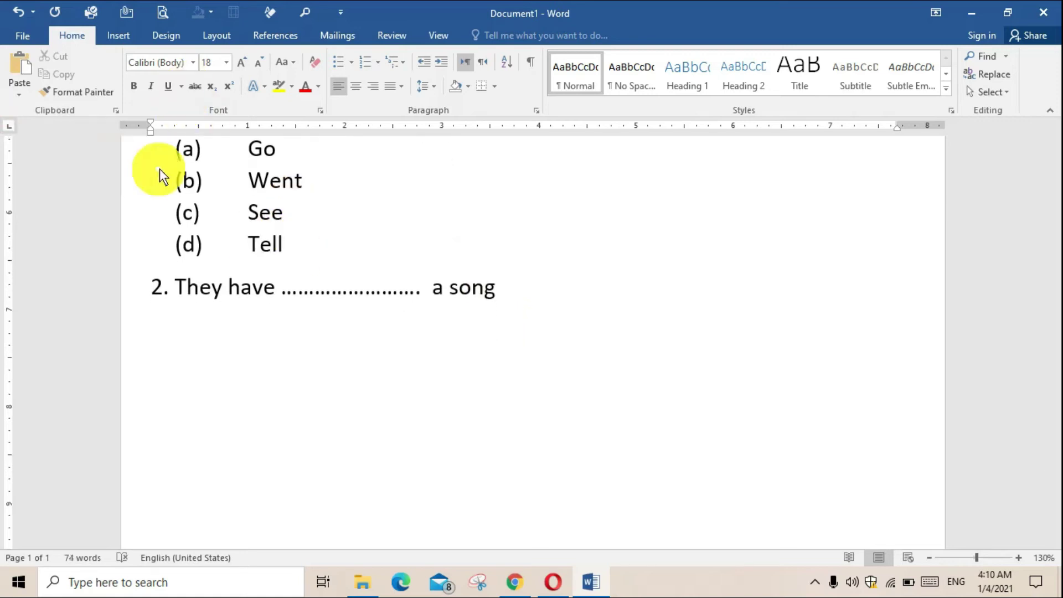
left_click(177, 152)
key("Tab")
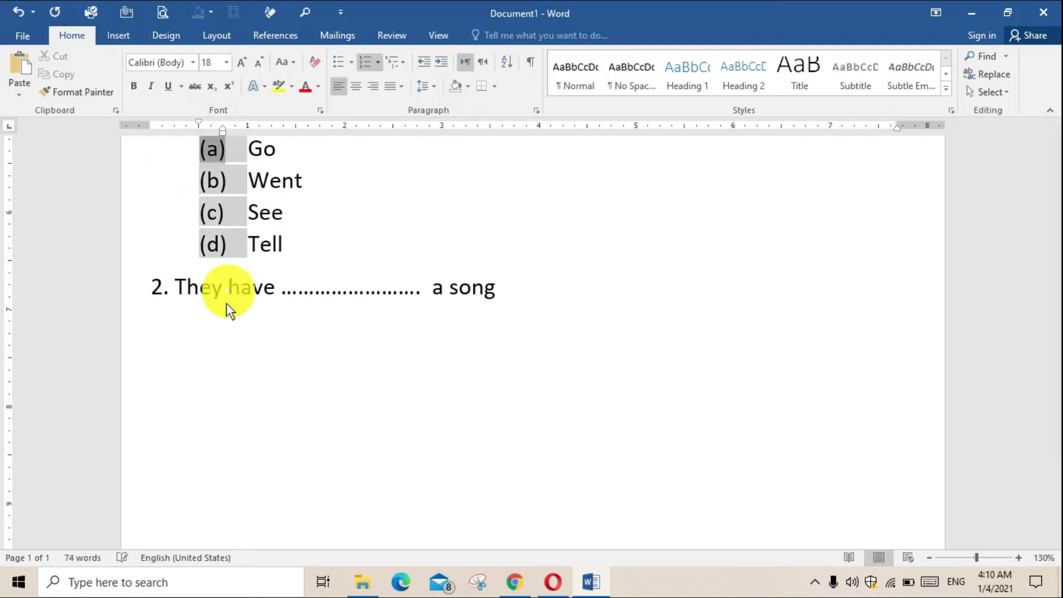
key("ctrl+z")
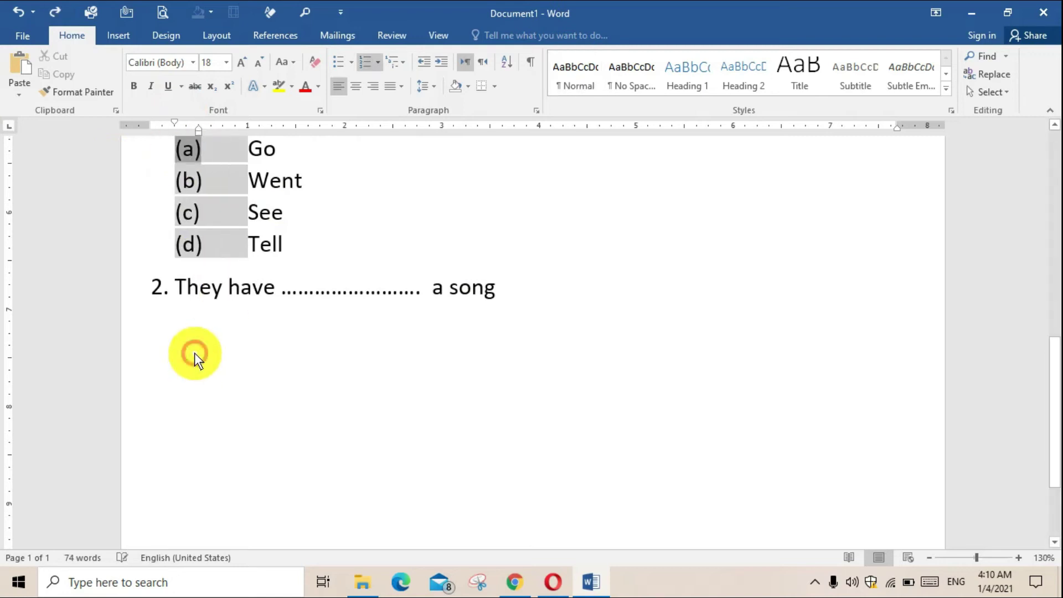
Enter the option "(a) Go" below question 2 and tab across to about 4.5 inches for a second option column
left_click(194, 353)
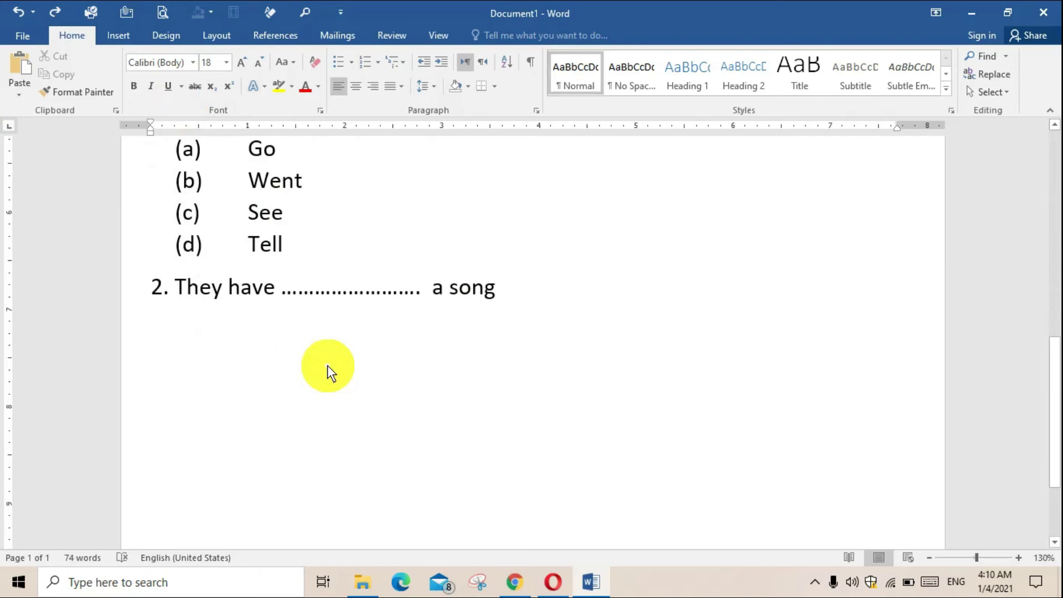
type("(a) ")
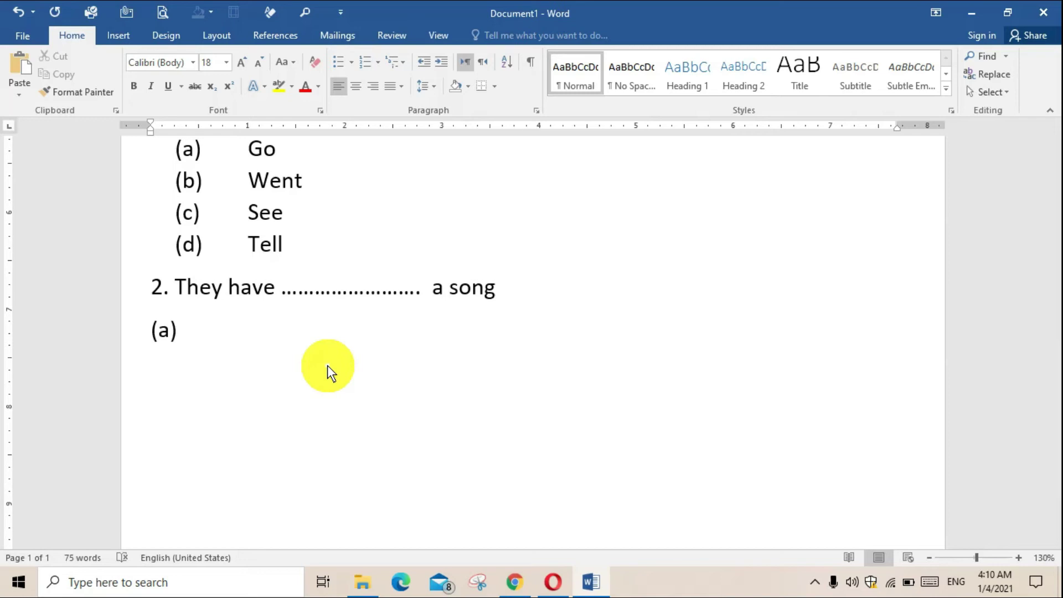
type(" Go")
key("Tab")
key("Tab")
key("Tab")
key("Tab")
key("Tab")
key("Tab")
key("Tab")
key("Tab")
key("BackSpace")
key("BackSpace")
key("BackSpace")
key("BackSpace")
key("BackSpace")
key("BackSpace")
key("Tab")
key("Tab")
key("Tab")
key("Tab")
Enter the option "(b) sing" on the same line as "(a) Go" and start a new line
type("(B")
key("BackSpace")
type("b)")
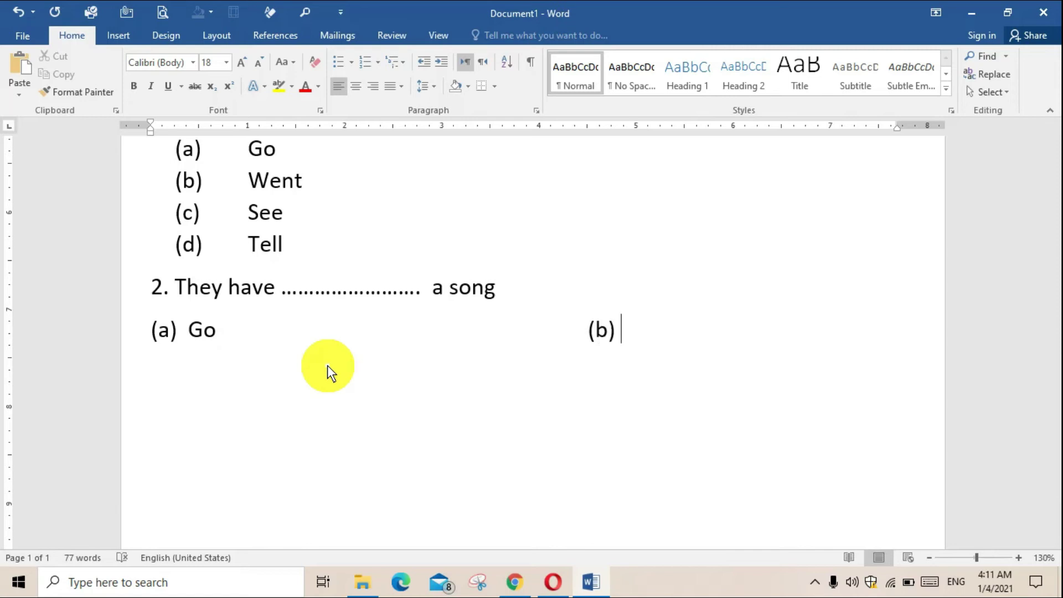
type(" seee")
key("BackSpace")
key("BackSpace")
key("BackSpace")
key("BackSpace")
type("sing")
key("Return")
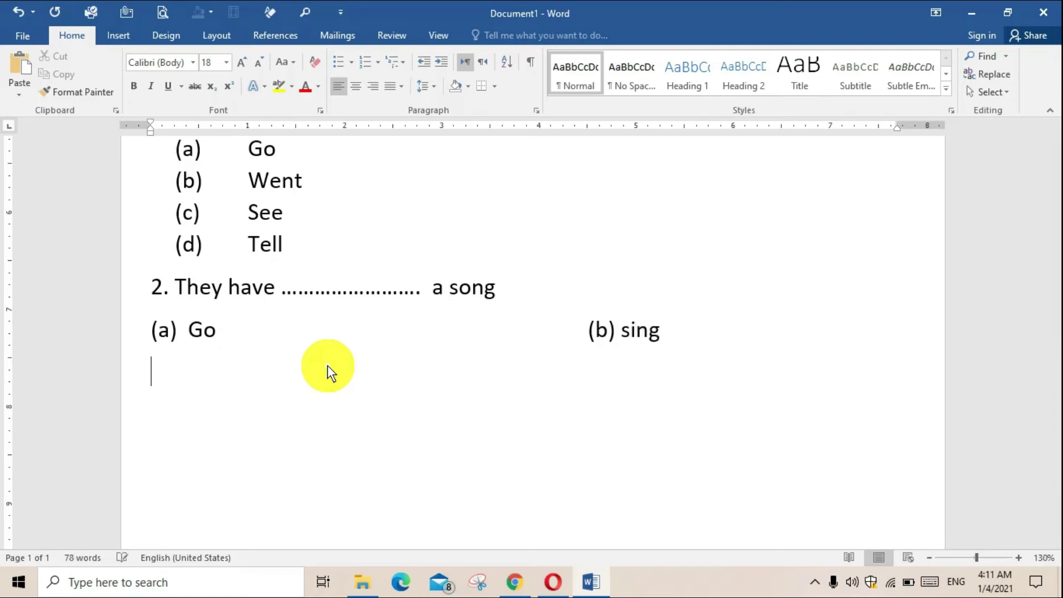
Enter the option "(C) make" as plain text below "(a) Go", without automatic list numbering
type("(c)")
key("BackSpace")
key("BackSpace")
type("(c")
key("BackSpace")
type("C)")
key("ctrl+z")
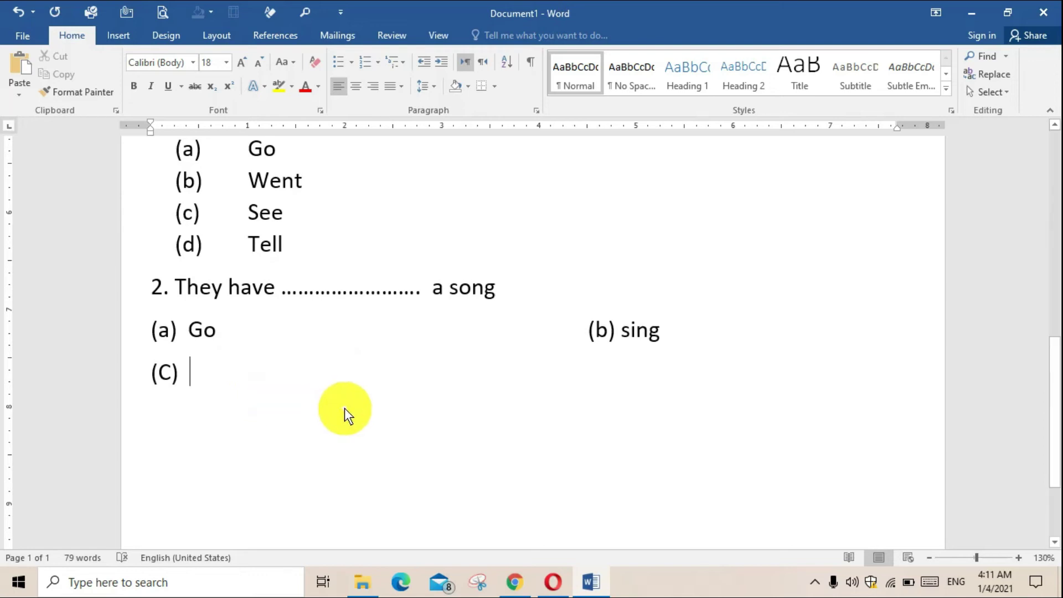
type("make")
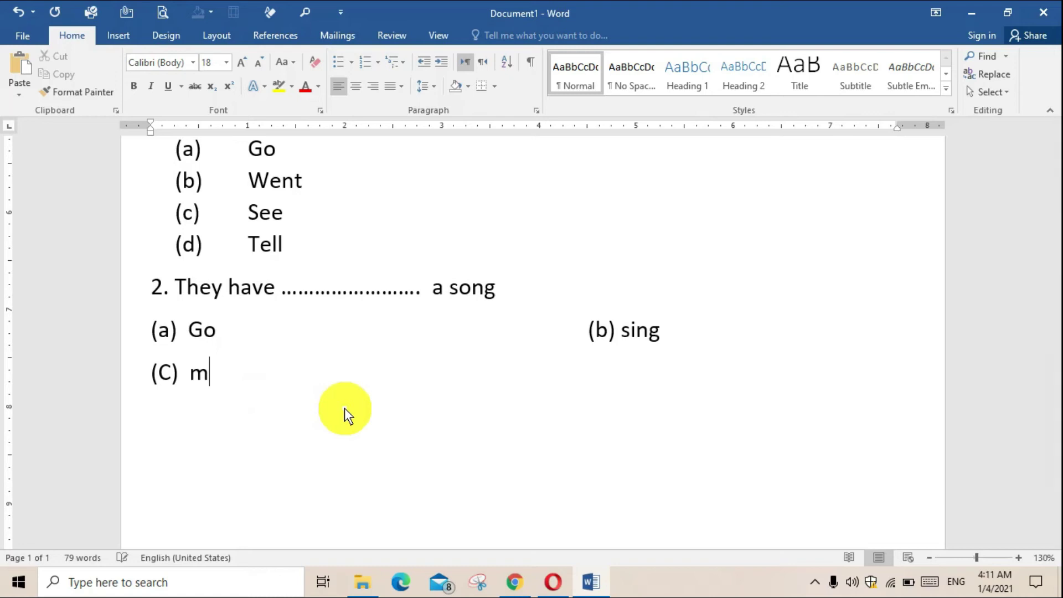
Add the option "(d) went" on the "(C) make" line, aligned under "(b) sing", followed by a new line
key("Tab")
key("Tab")
key("Tab")
key("Tab")
key("Tab")
key("Tab")
key("Tab")
key("Tab")
key("Tab")
type("(")
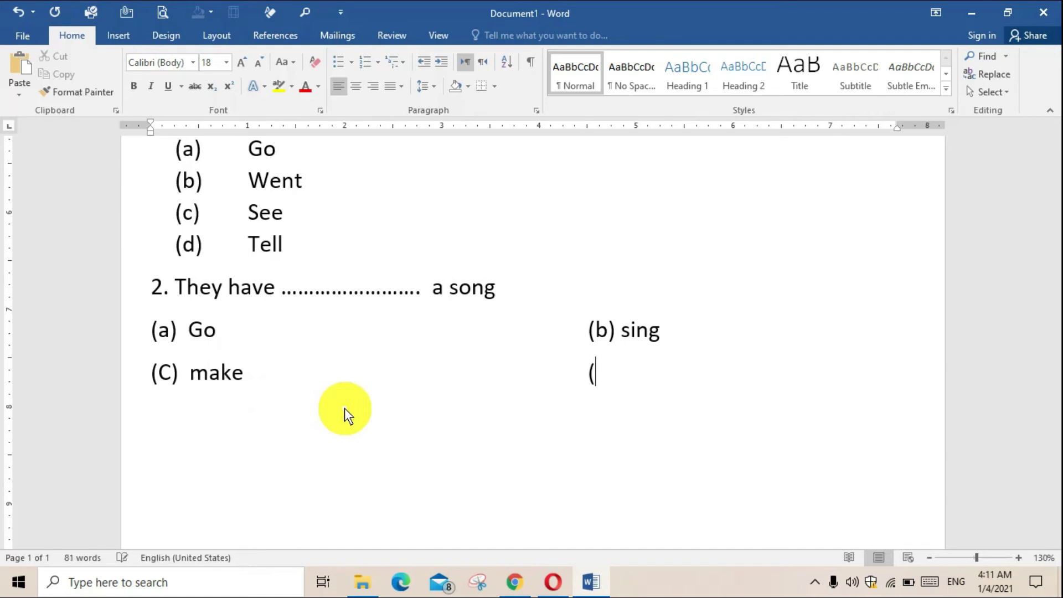
type("d ) went")
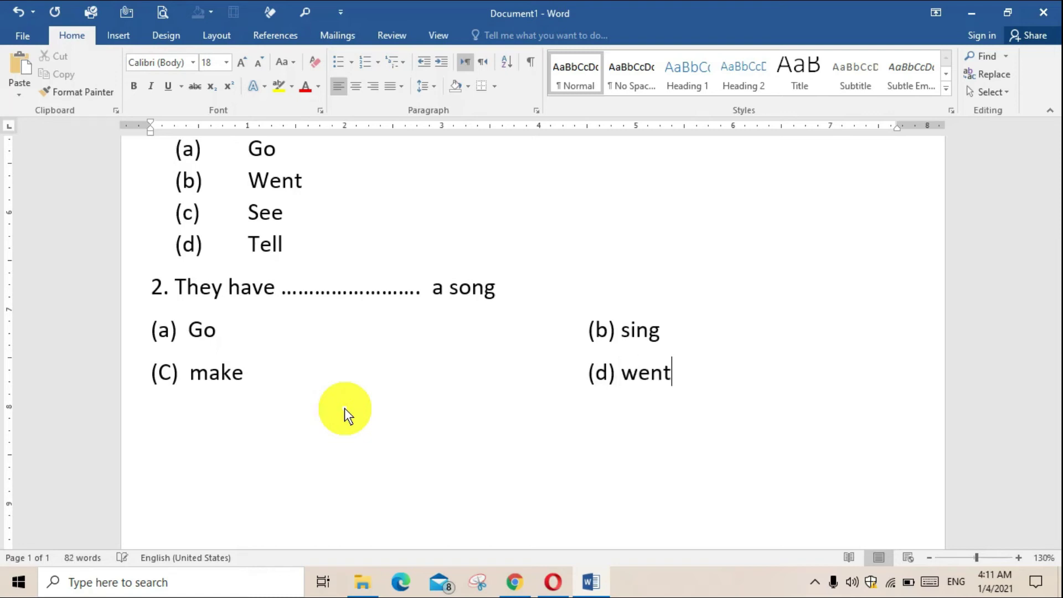
key("Return")
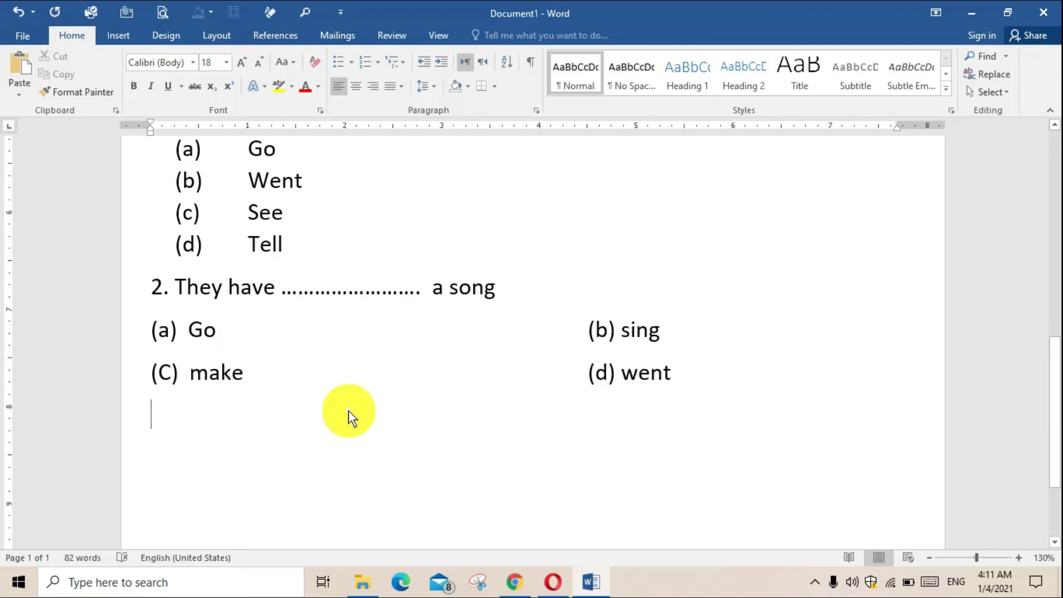
Compare the stacked option layout of question 1 with the two-column option layout of question 2
scroll(346, 410, "down", 1)
scroll(345, 410, "up", 2)
scroll(344, 410, "down", 1)
scroll(338, 401, "up", 2)
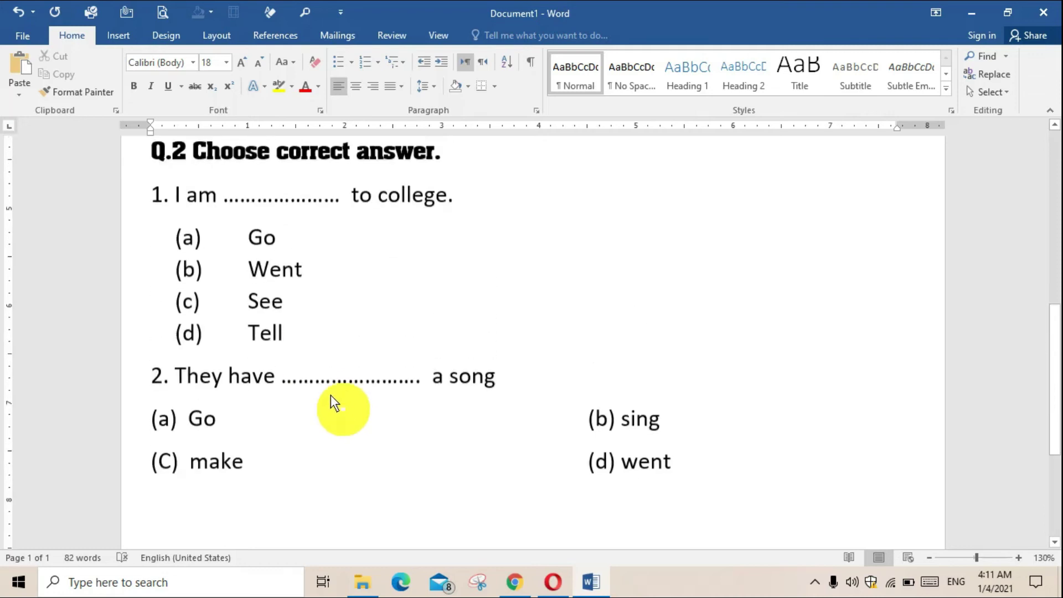
left_click_drag(245, 243, 339, 356)
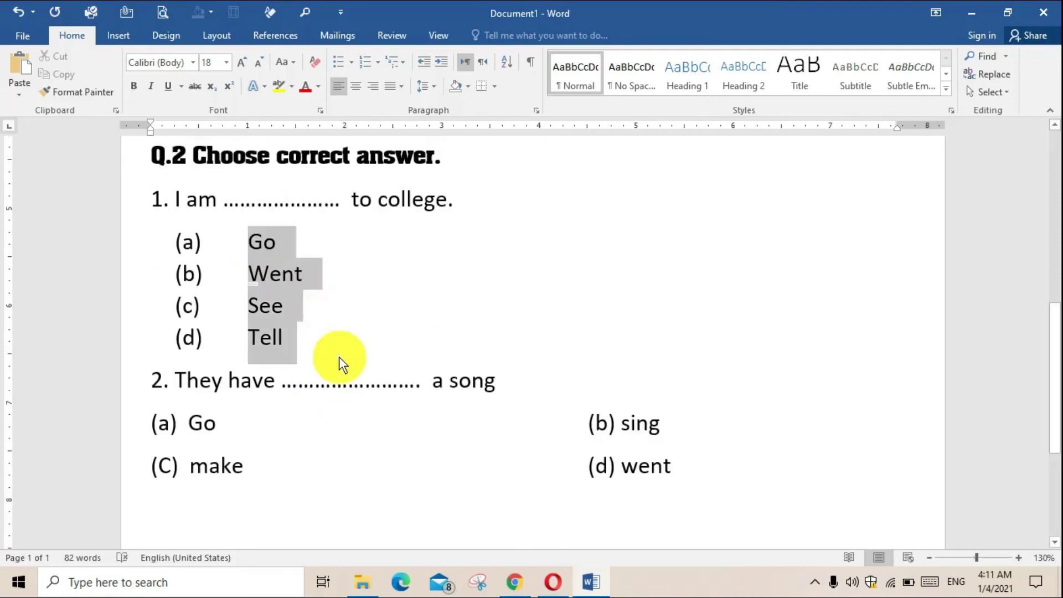
left_click(338, 356)
scroll(332, 354, "down", 1)
left_click_drag(181, 328, 706, 383)
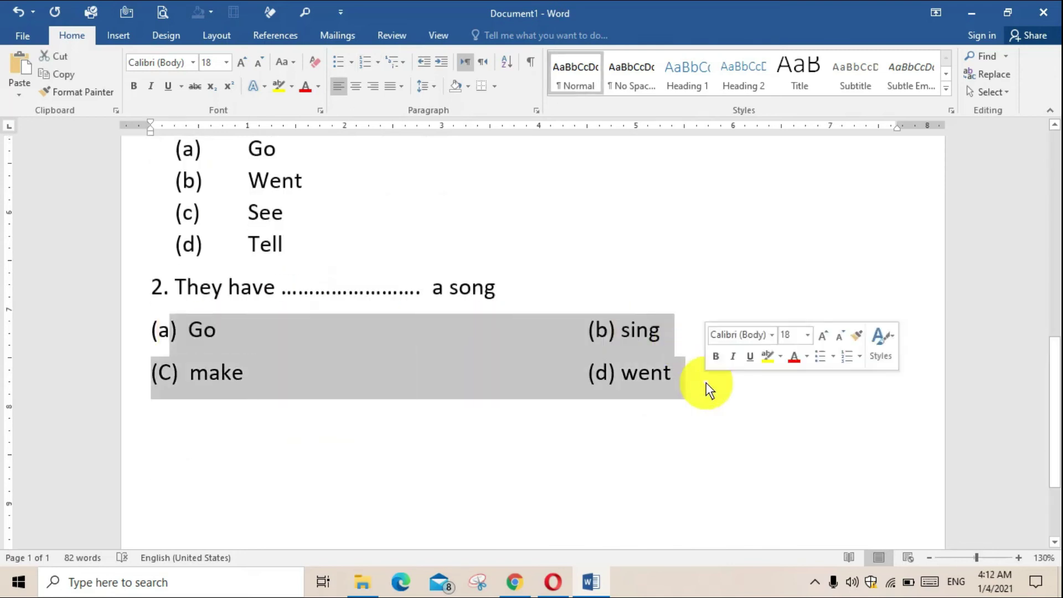
left_click(706, 383)
scroll(706, 383, "down", 1)
Copy question 2 with its "(a) Go" and "(b) sing" option line and paste it below the "(C) make" line
left_click(198, 431)
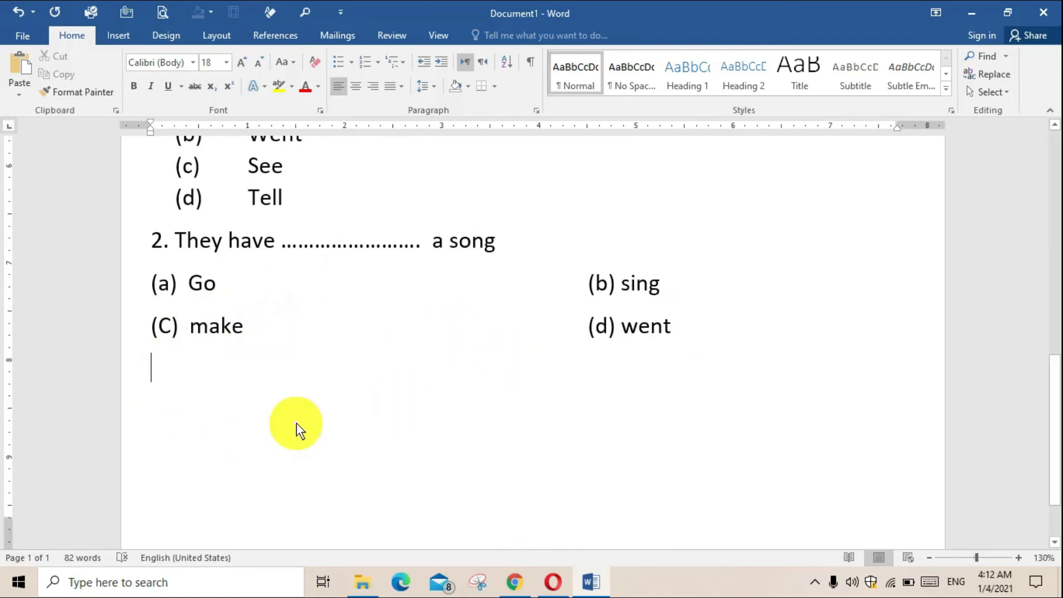
key("Return")
scroll(222, 208, "down", 1)
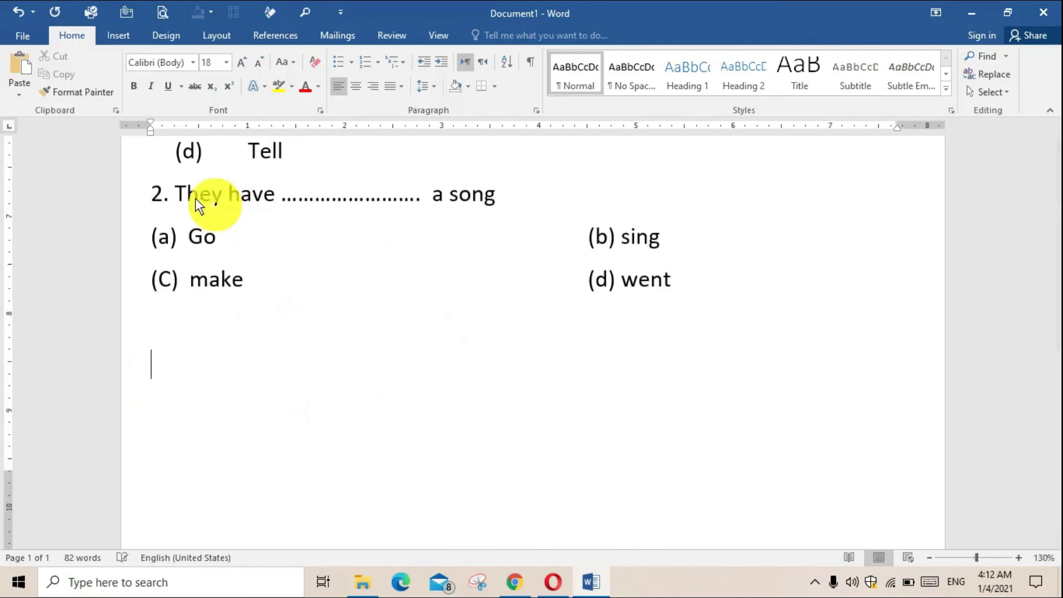
left_click_drag(152, 191, 706, 301)
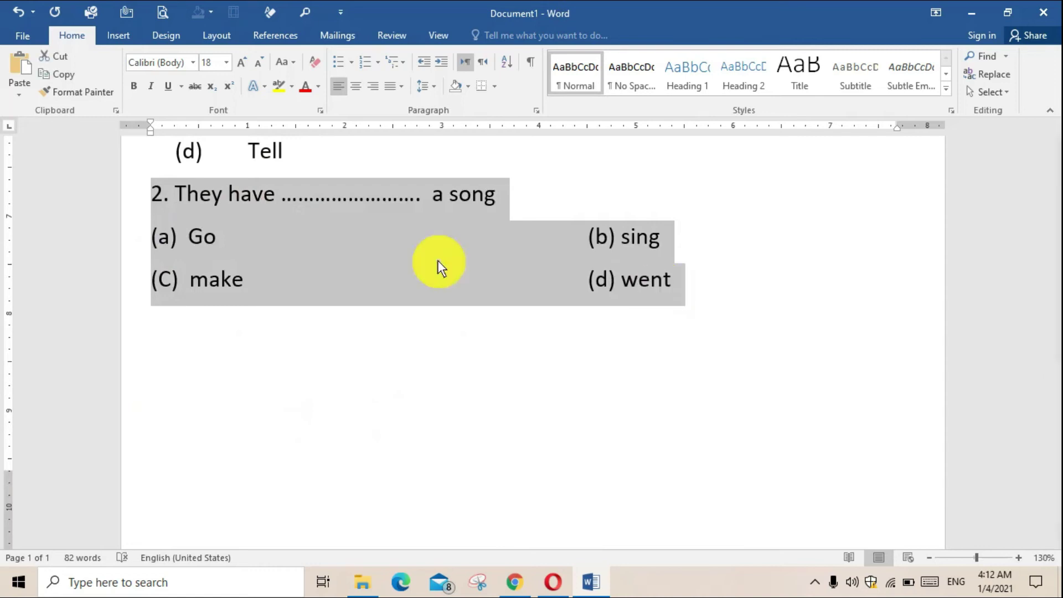
left_click(438, 260)
left_click_drag(148, 194, 672, 234)
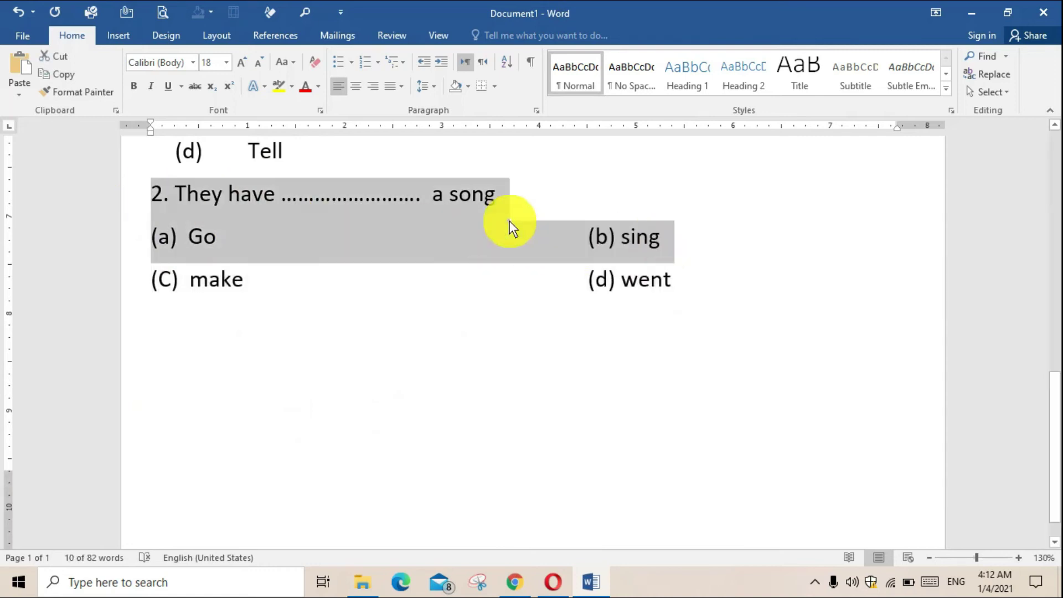
left_click(184, 316)
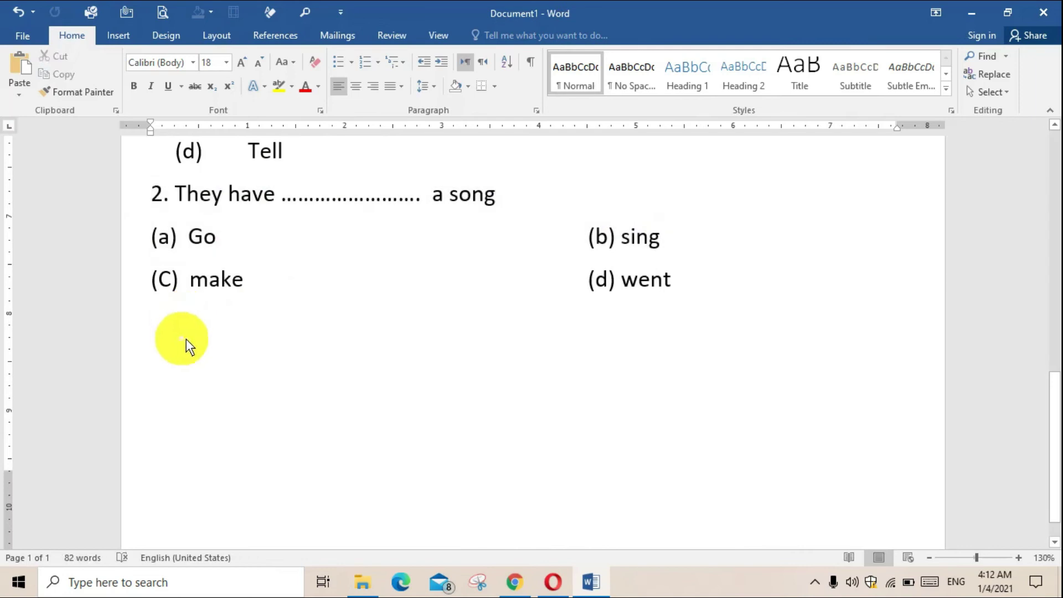
key("Return")
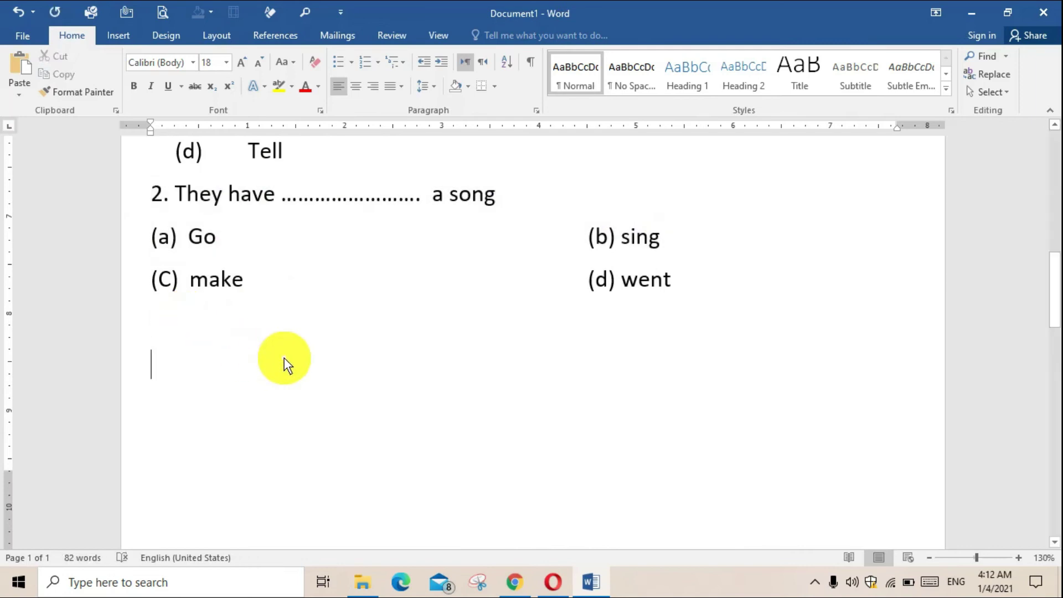
type("2. They have ...............................  a song (a)  Go\t(b) sing")
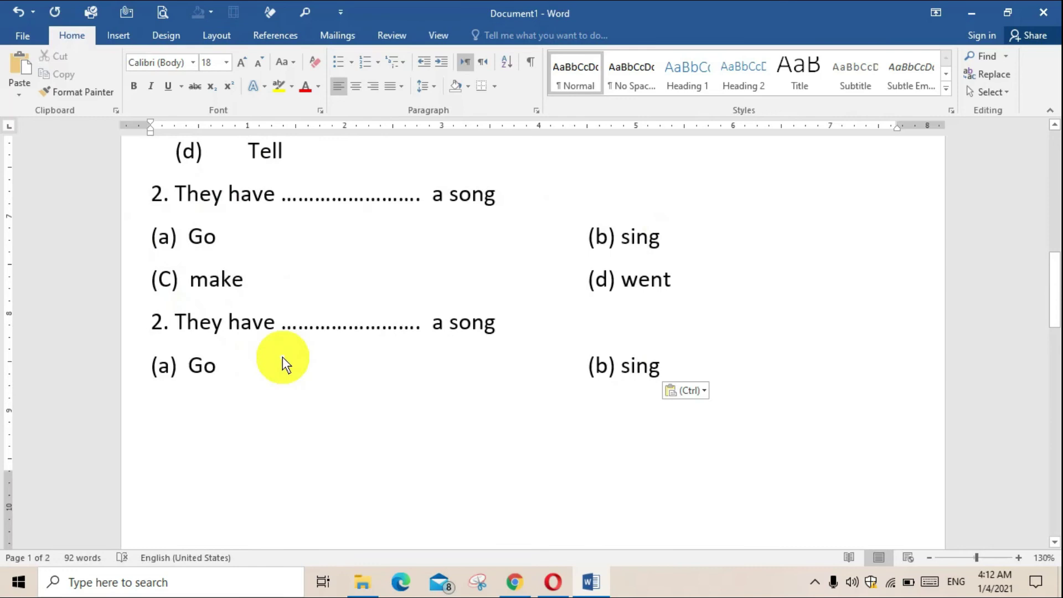
Change the number of the pasted question to 3
left_click(164, 328)
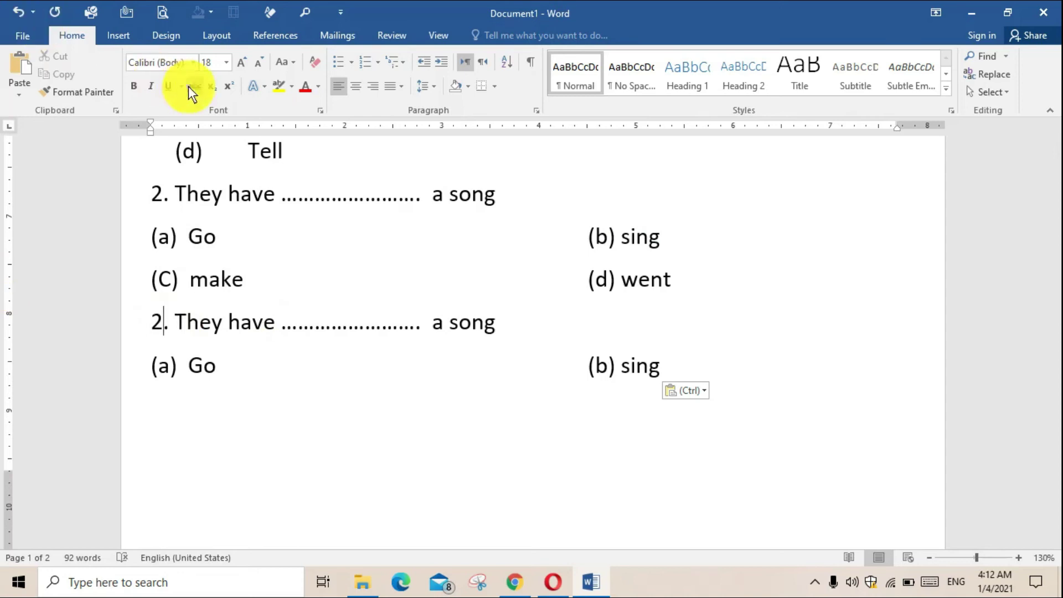
key("BackSpace")
type("3")
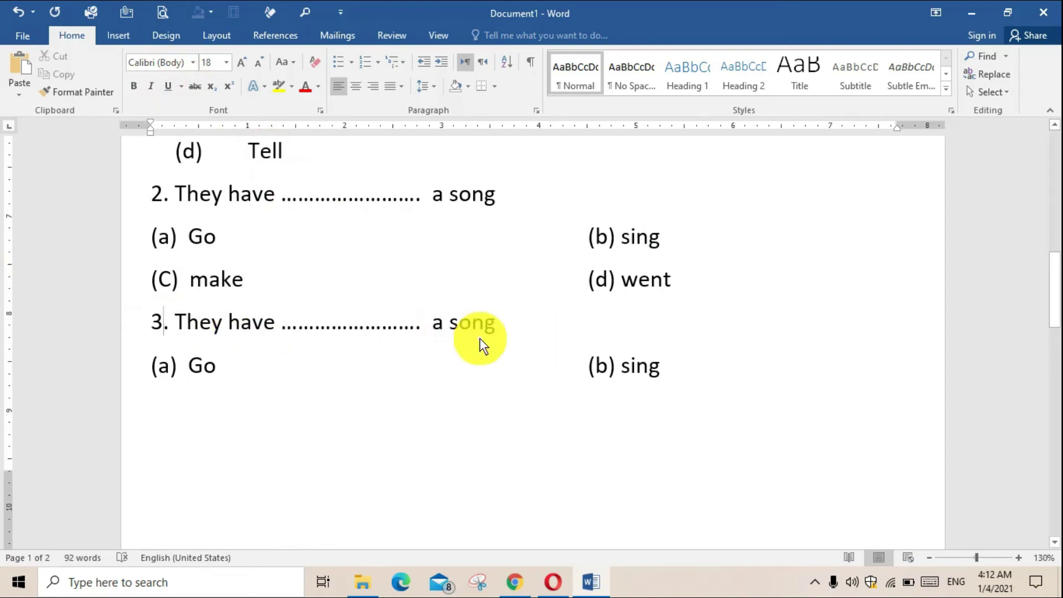
Add the option "(b) went" after "(a) Go" on question 3's option line, spaced one tab stop further
scroll(479, 338, "down", 3)
scroll(478, 338, "up", 2)
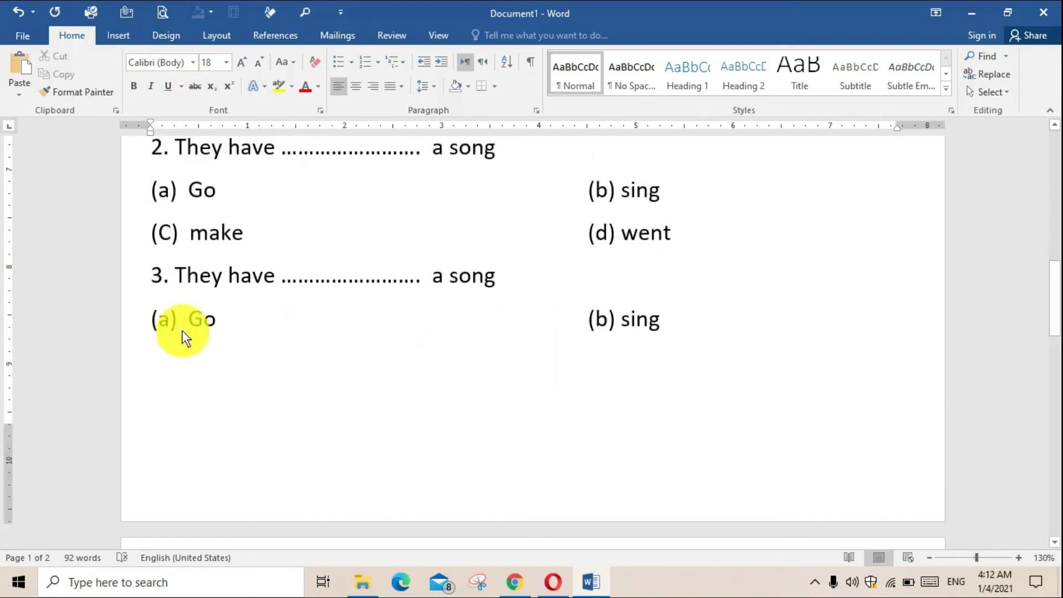
left_click_drag(187, 320, 253, 322)
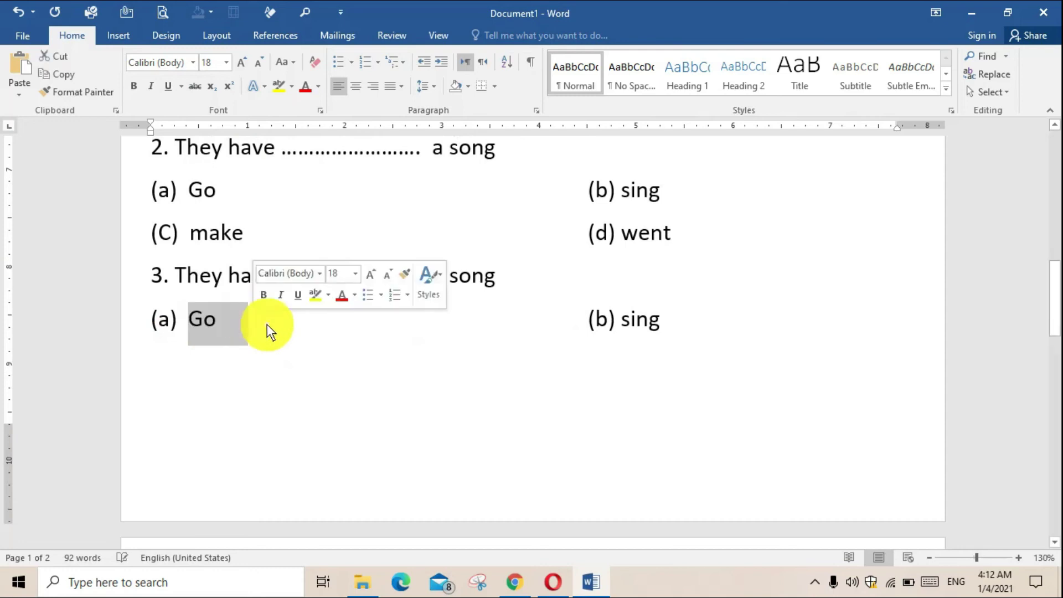
left_click(292, 326)
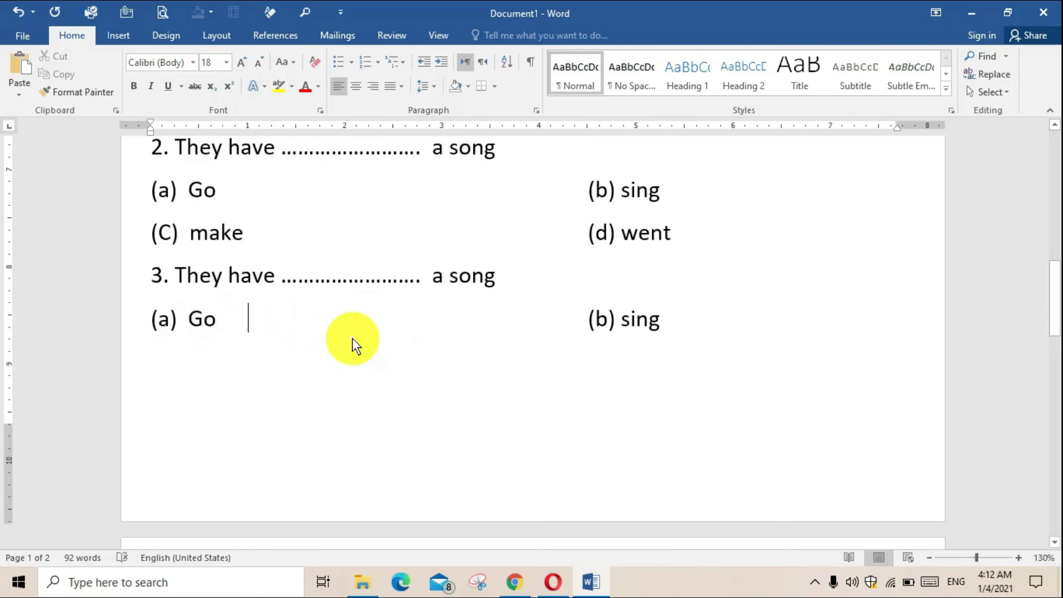
key("Tab")
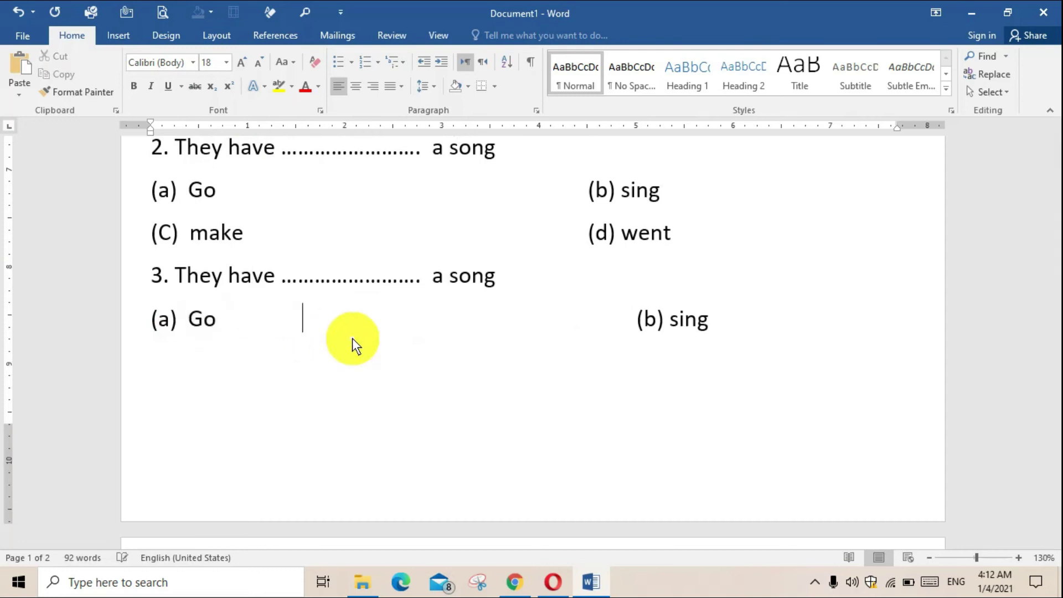
type("(b) went")
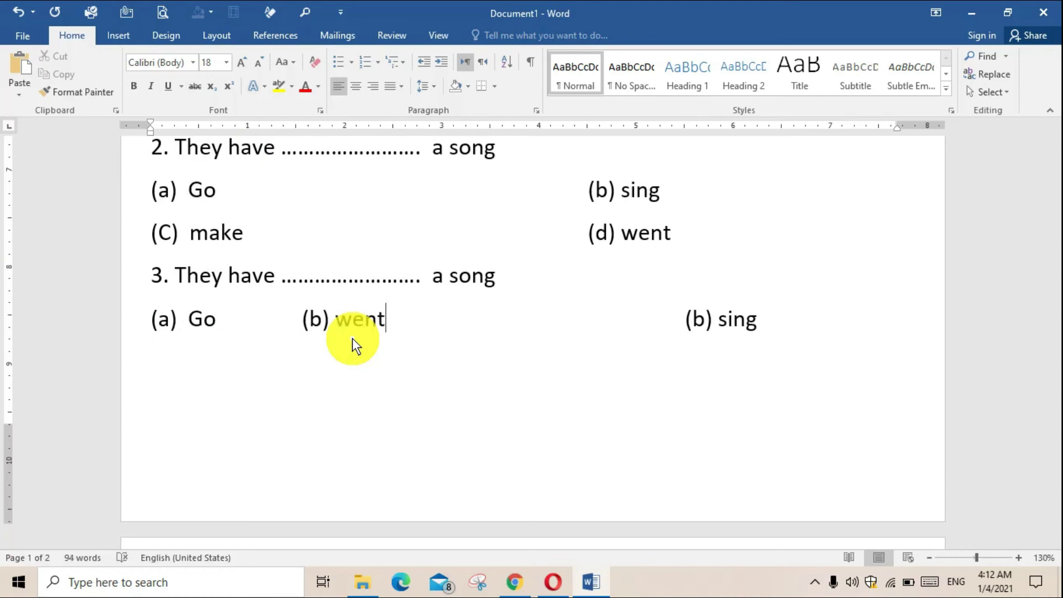
Add the option "(C ) make" after "(b) went" on the same line, separated by tab spacing
key("Tab")
key("Tab")
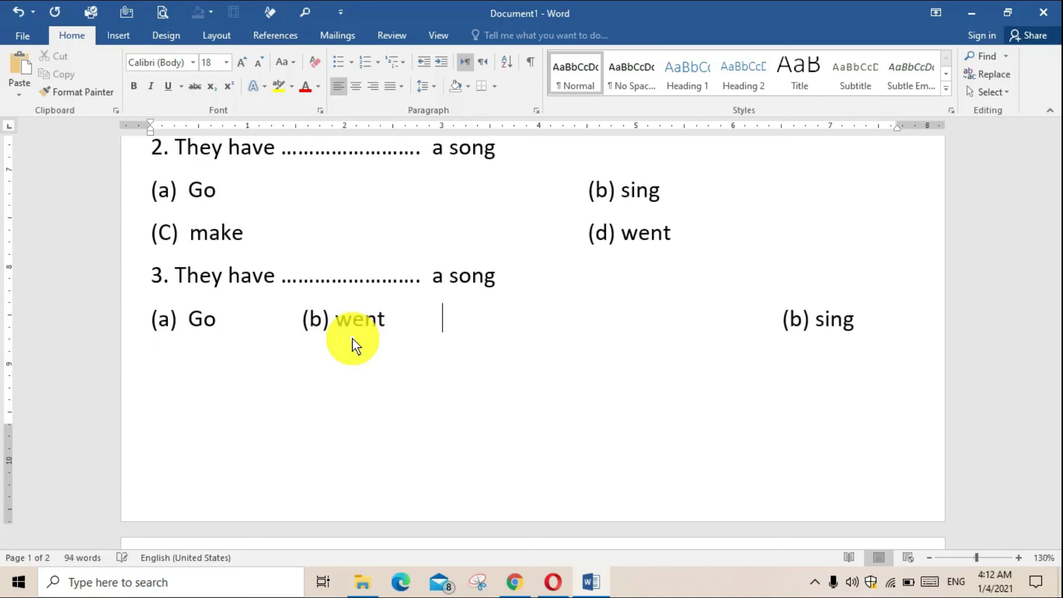
type("(c")
key("BackSpace")
type("C ) make (")
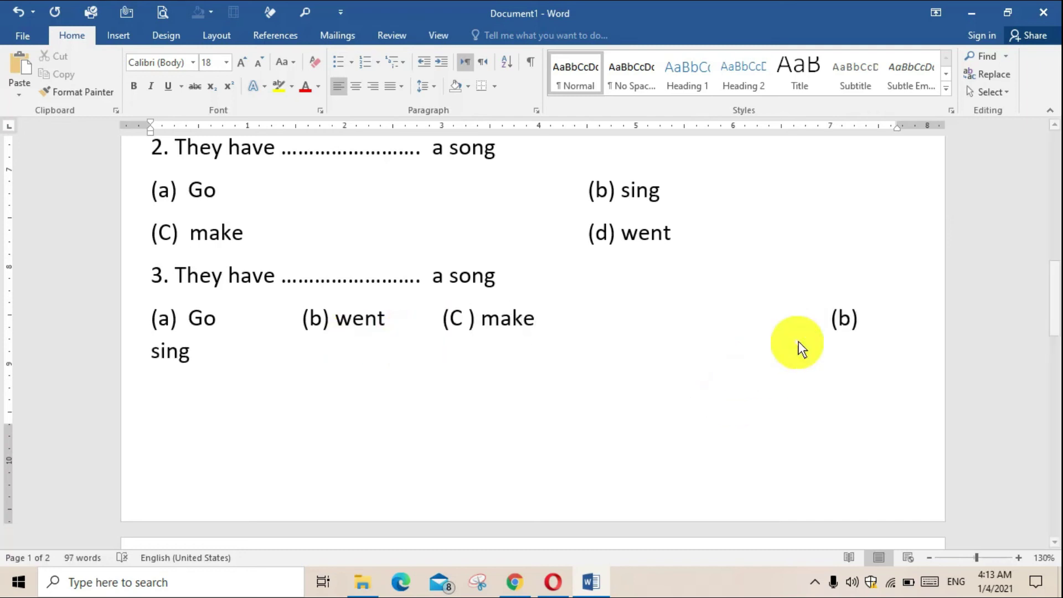
Remove the extra spacing before "(b) sing" so question 3's four options sit evenly on one line
left_click(820, 327)
key("BackSpace")
key("BackSpace")
key("BackSpace")
key("BackSpace")
key("BackSpace")
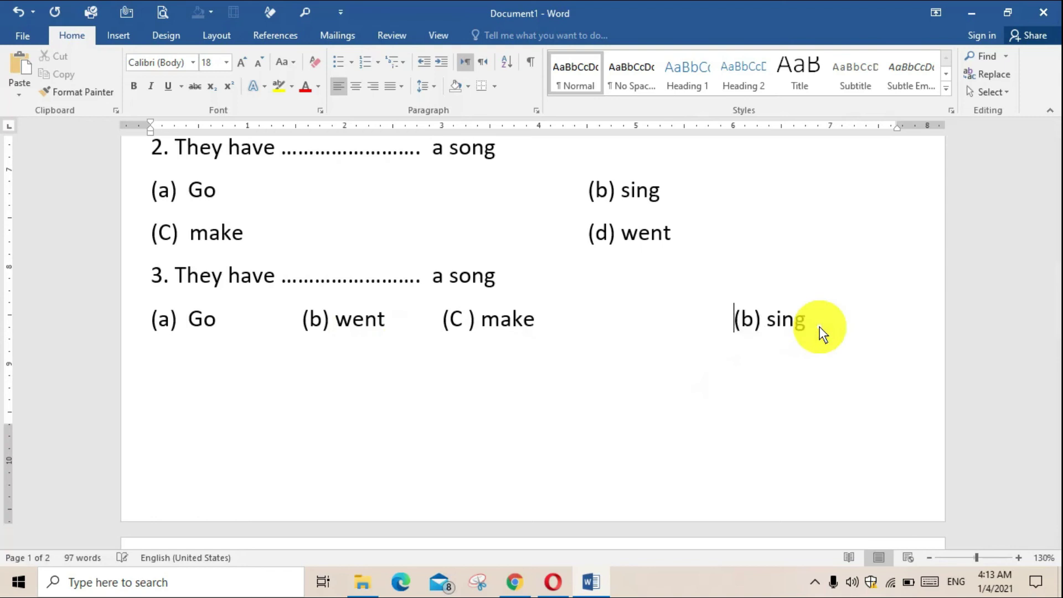
left_click(771, 321)
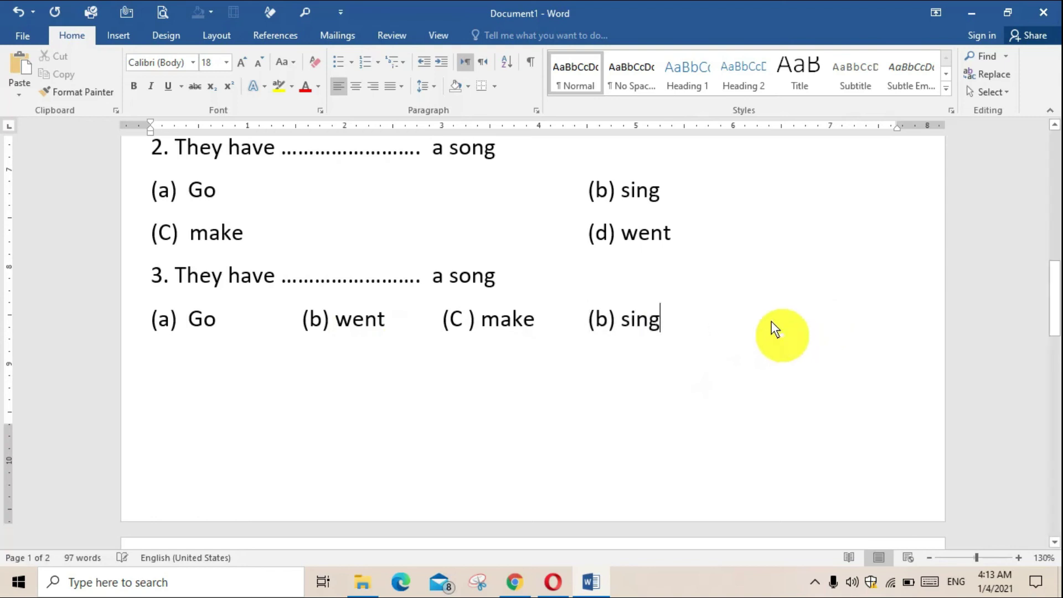
Copy question 3 with its one-line options and paste it directly below
left_click_drag(149, 280, 675, 332)
key("ctrl+c")
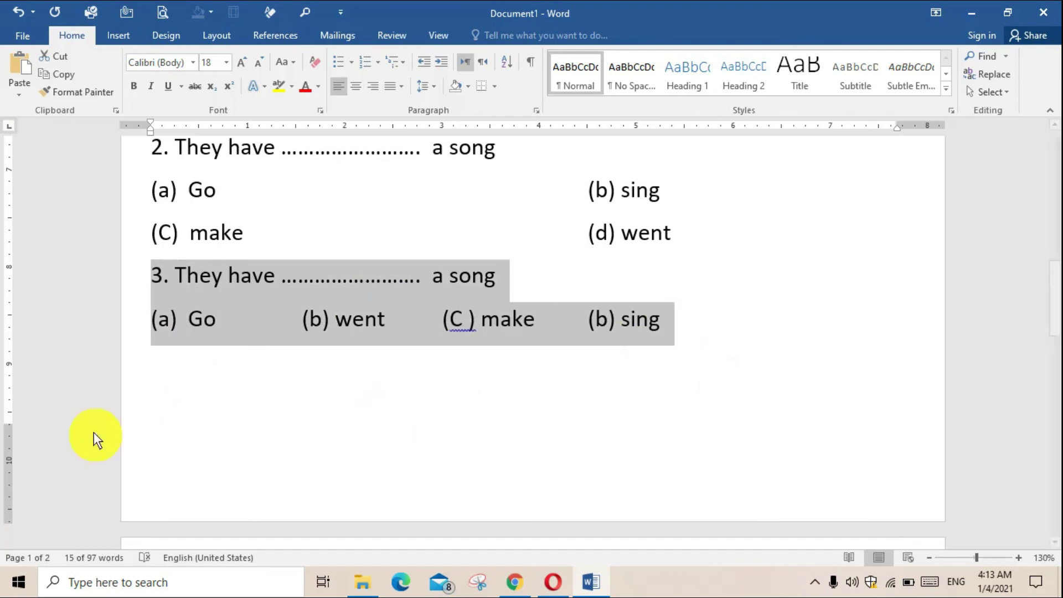
left_click(162, 395)
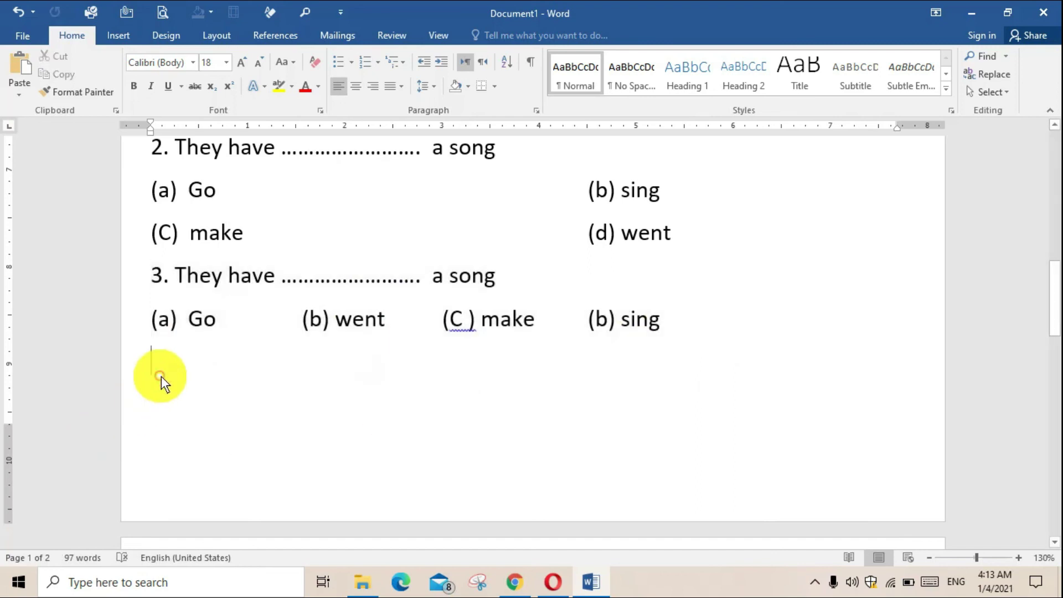
key("ctrl+v")
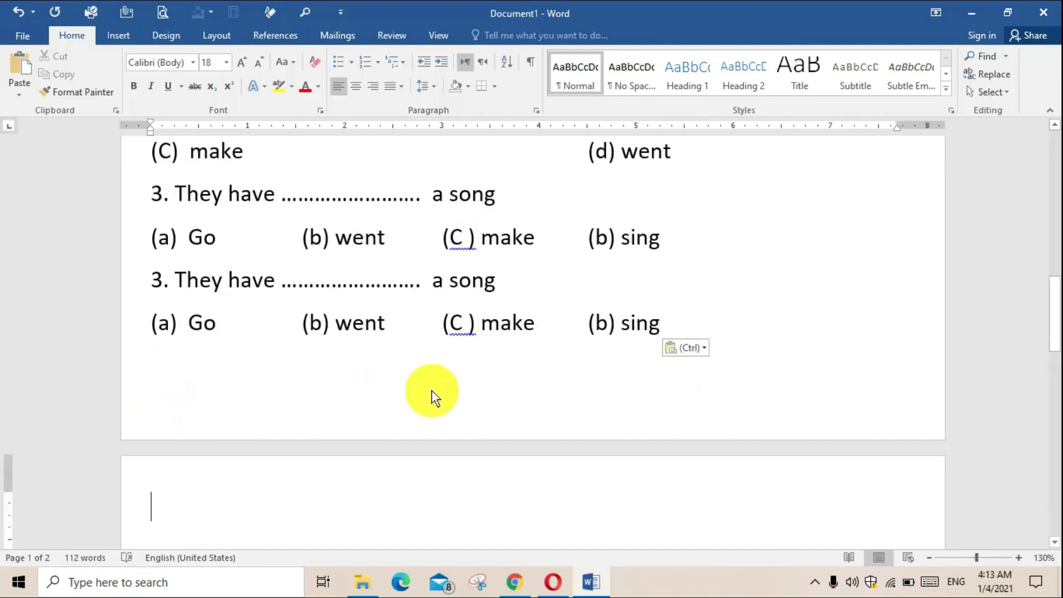
Review the fill-in-the-blanks section and the different option layouts of the Q.2 questions
scroll(434, 390, "up", 3)
right_click(465, 393)
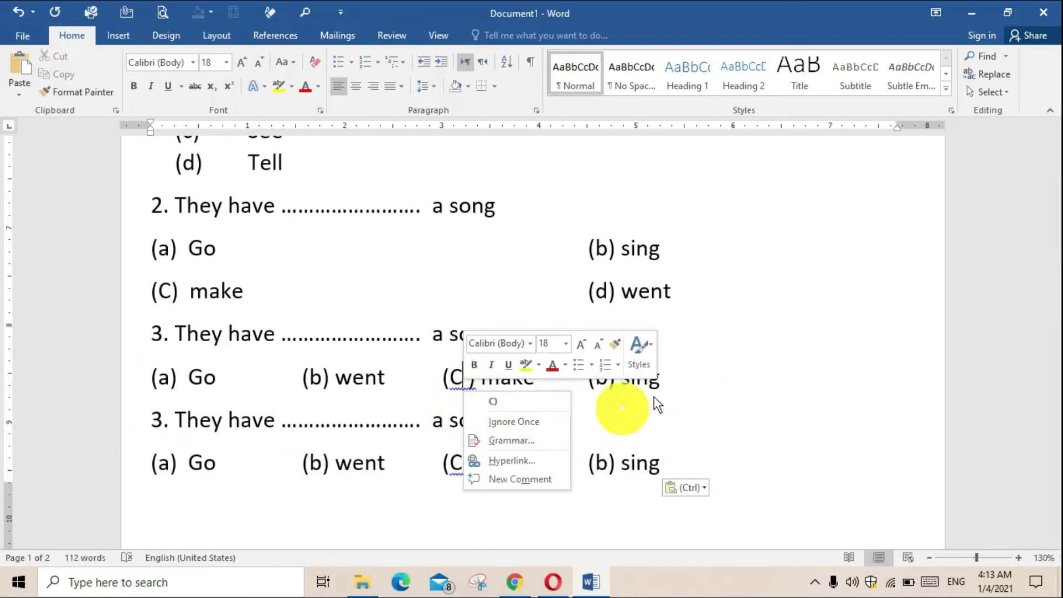
left_click(741, 396)
scroll(738, 398, "up", 4)
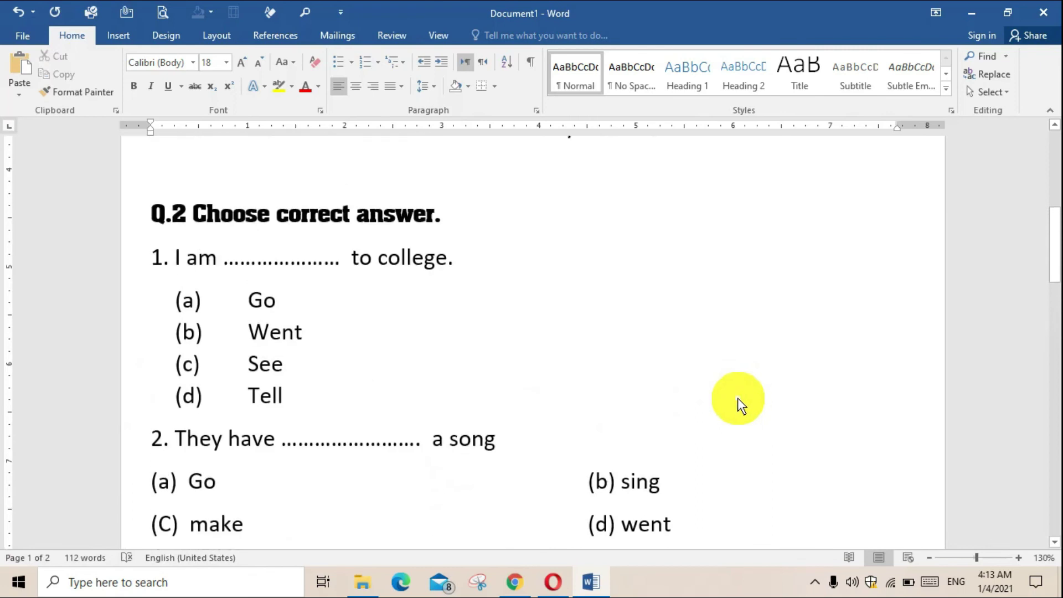
scroll(737, 398, "up", 5)
scroll(738, 398, "down", 5)
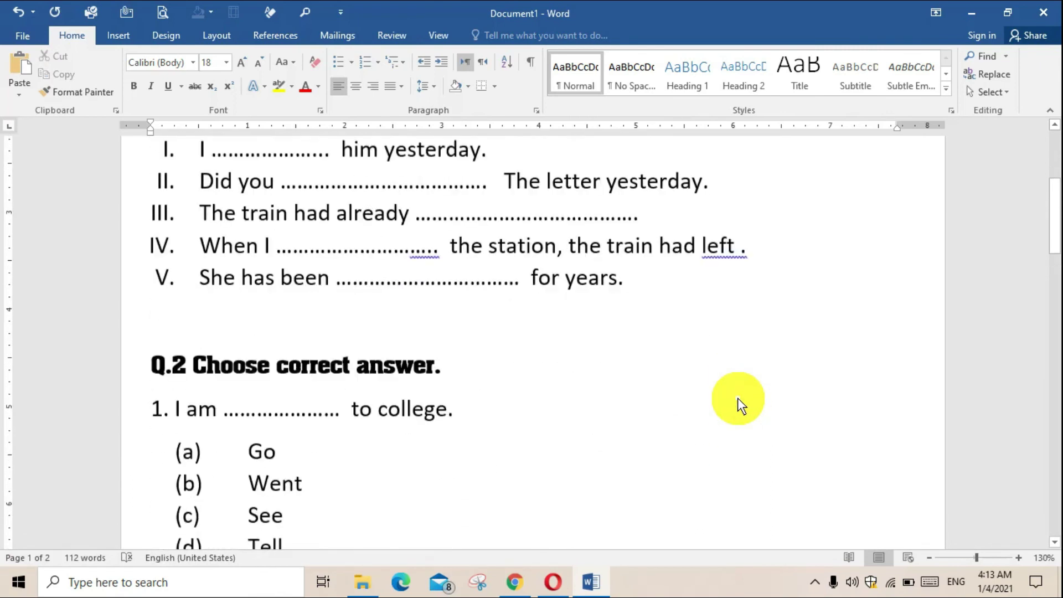
scroll(737, 397, "down", 2)
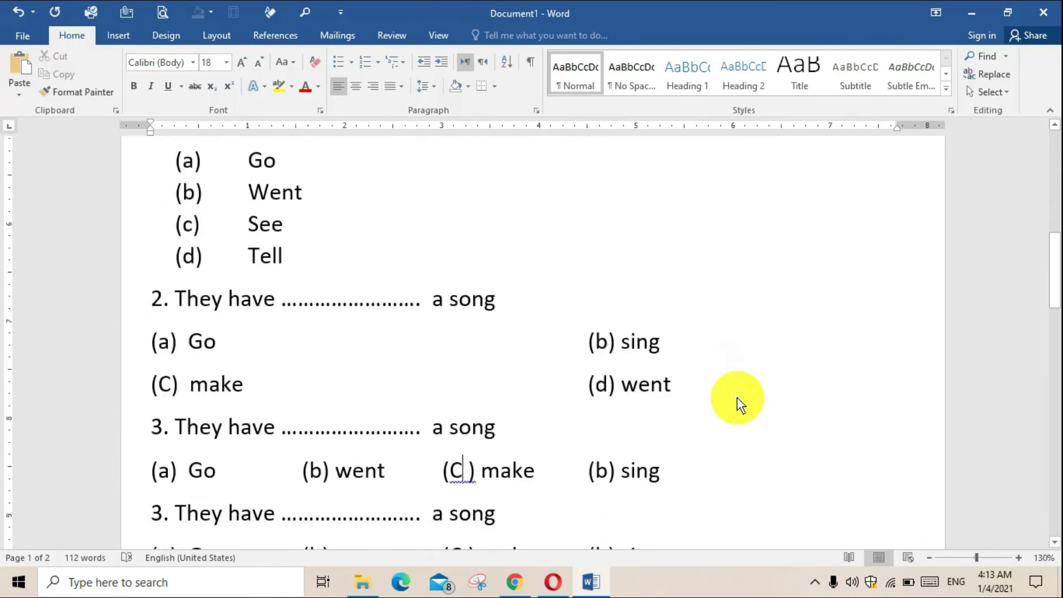
scroll(609, 366, "up", 3)
scroll(439, 272, "down", 1)
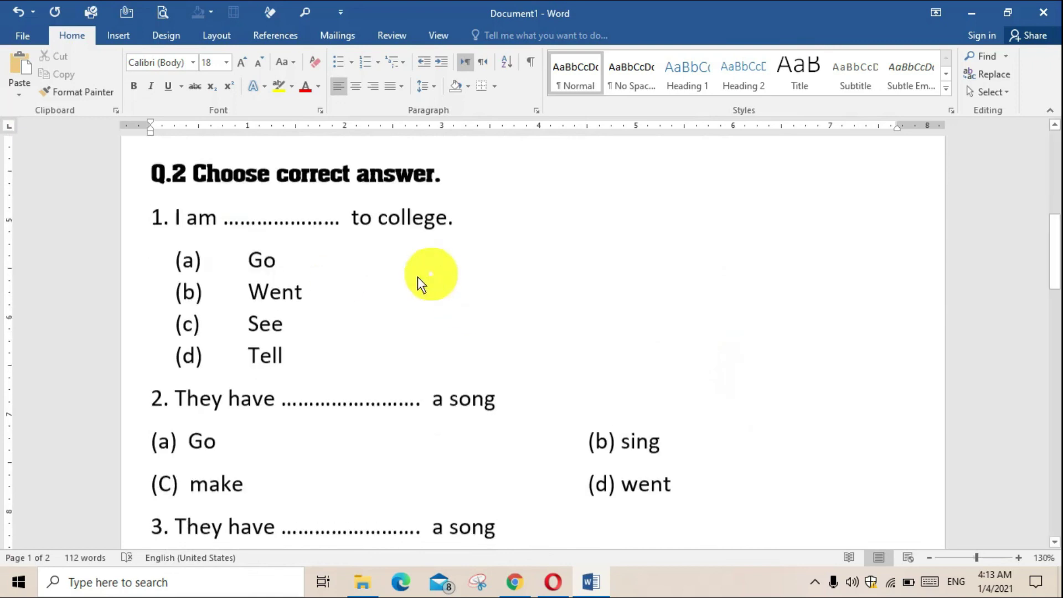
left_click_drag(178, 210, 454, 212)
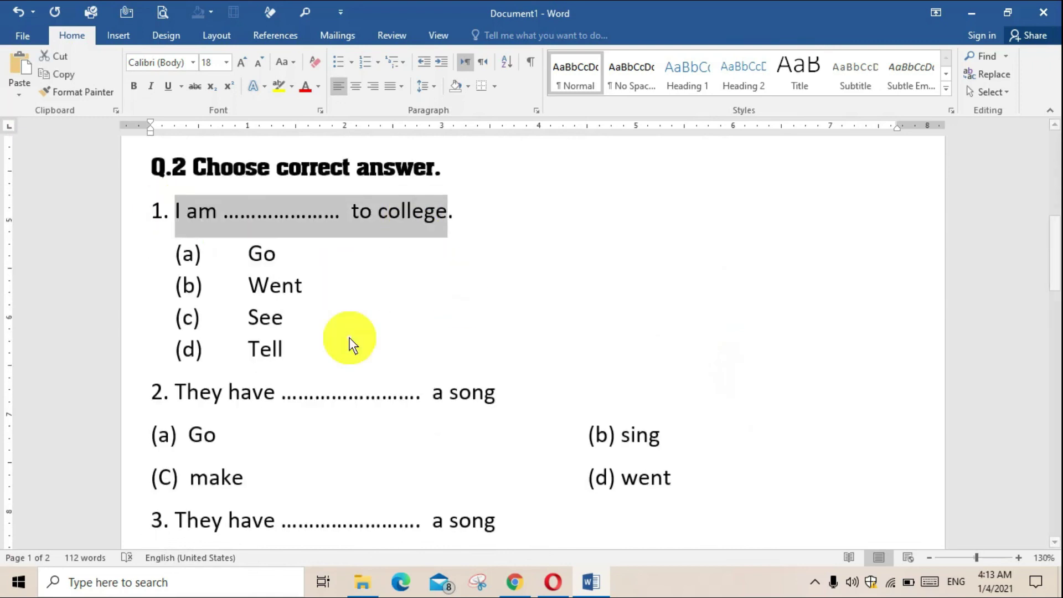
scroll(259, 376, "down", 3)
scroll(272, 385, "down", 2)
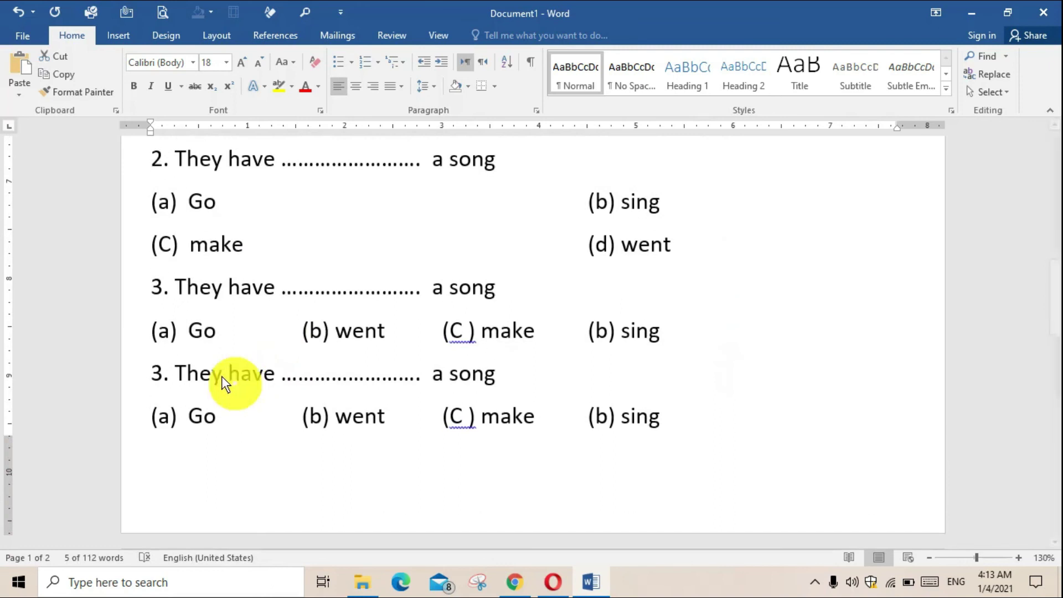
Renumber the two one-line-option questions after question 2 as 4 and 5
left_click(149, 286)
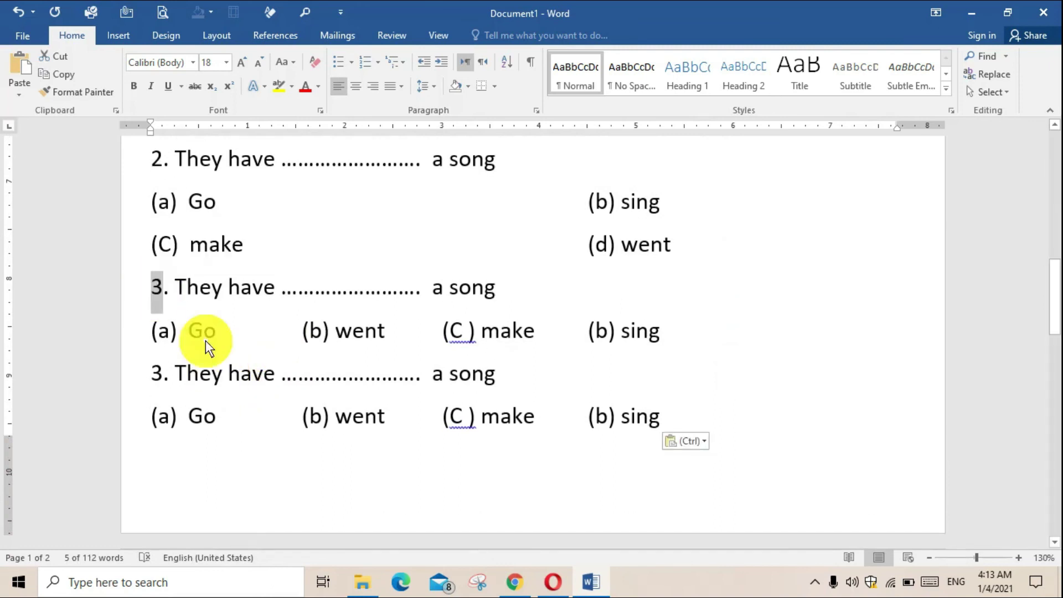
type("4")
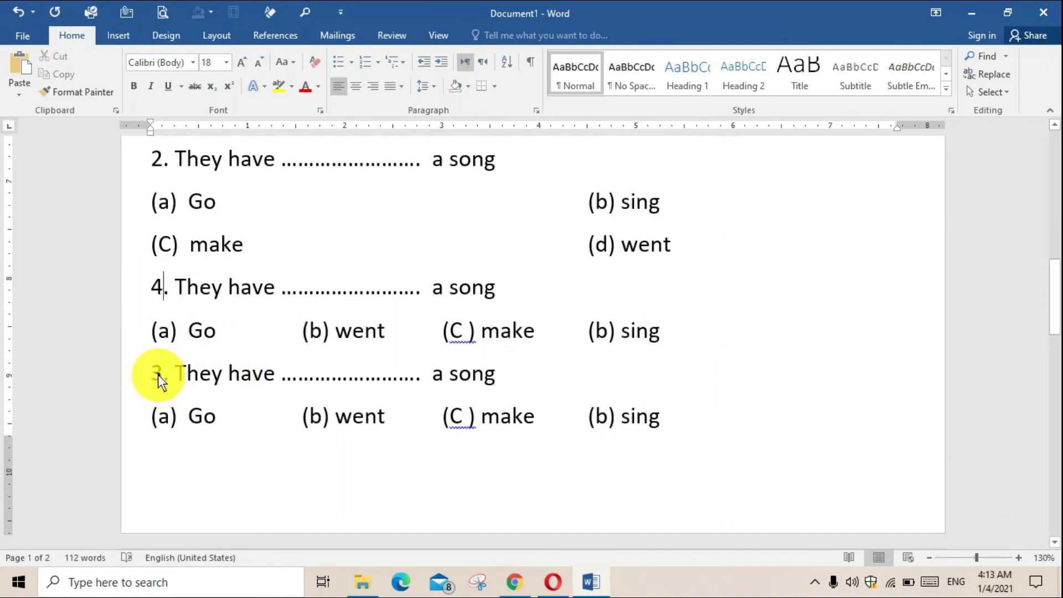
double_click(153, 376)
type("5")
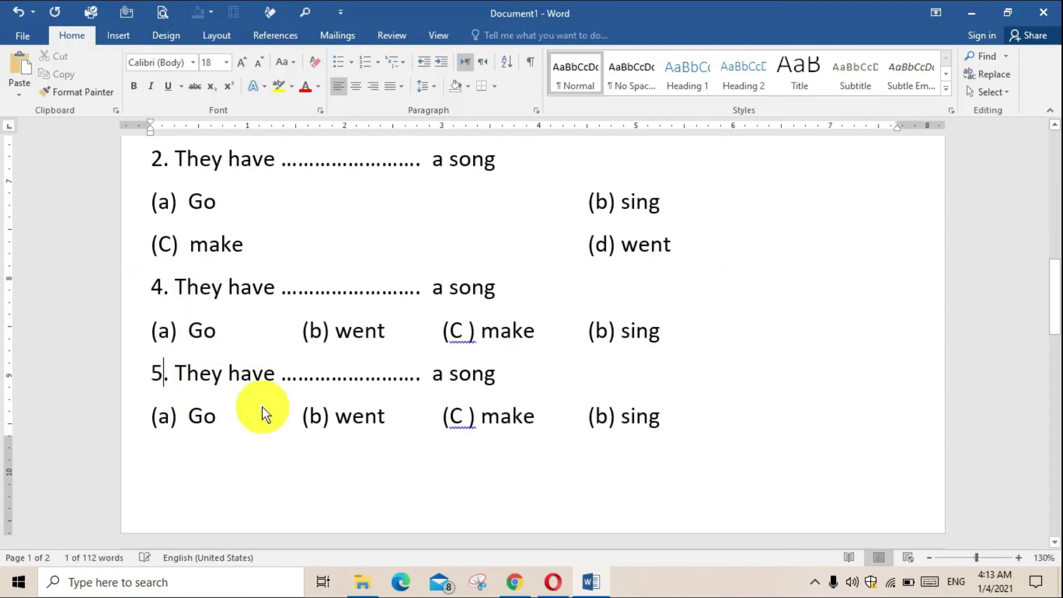
Make the question 1 line "I am … to college" bold, including its number
scroll(262, 410, "up", 2)
scroll(262, 413, "up", 4)
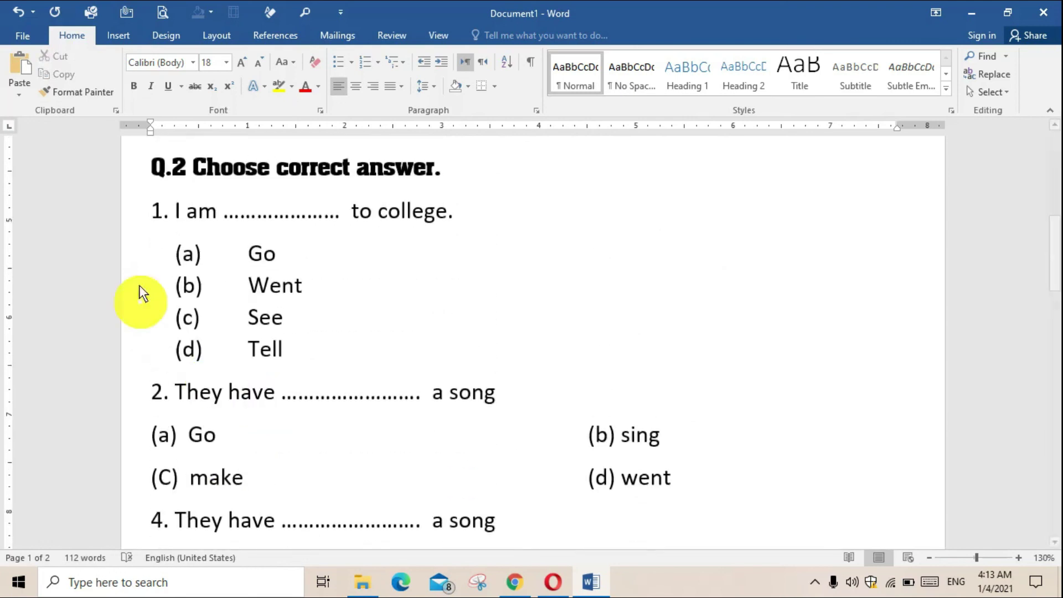
left_click_drag(152, 206, 458, 207)
left_click(469, 260)
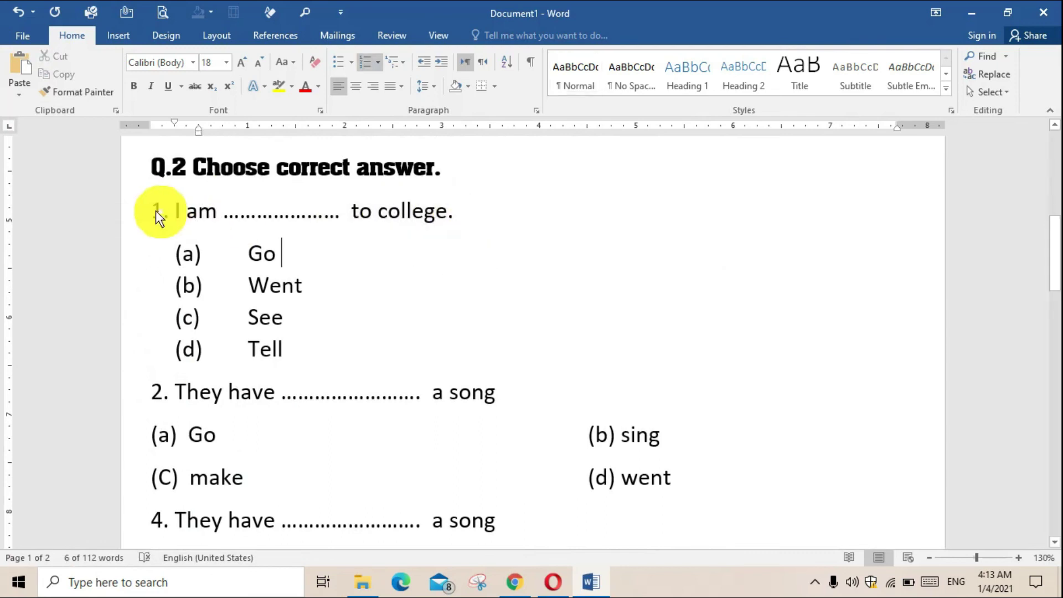
left_click_drag(155, 210, 447, 203)
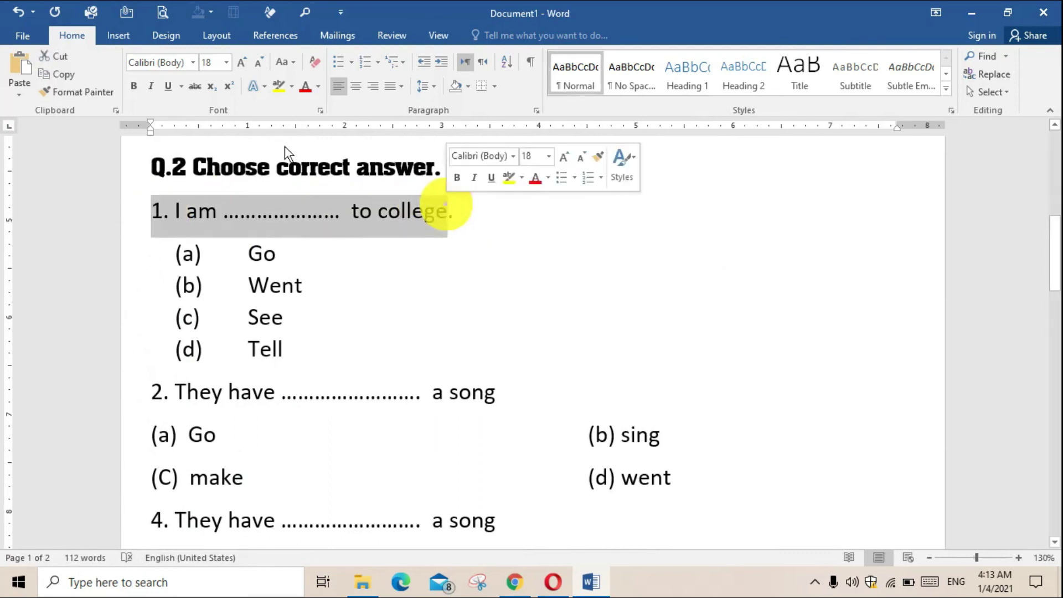
left_click(141, 87)
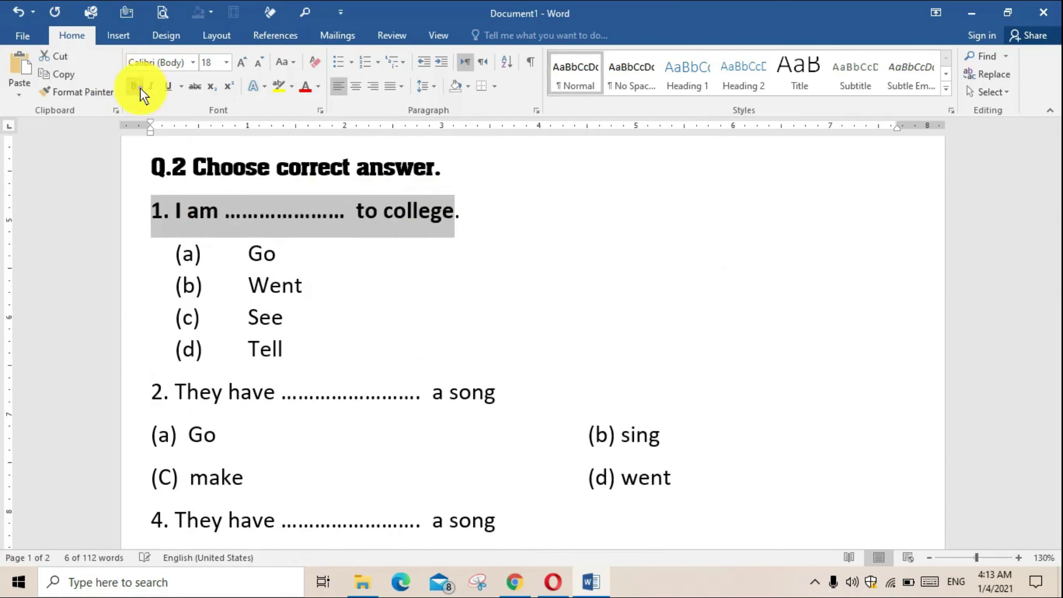
left_click(440, 336)
Make the question lines numbered 2, 4 and 5 bold together, leaving out their option lines
scroll(440, 337, "down", 1)
scroll(440, 336, "down", 2)
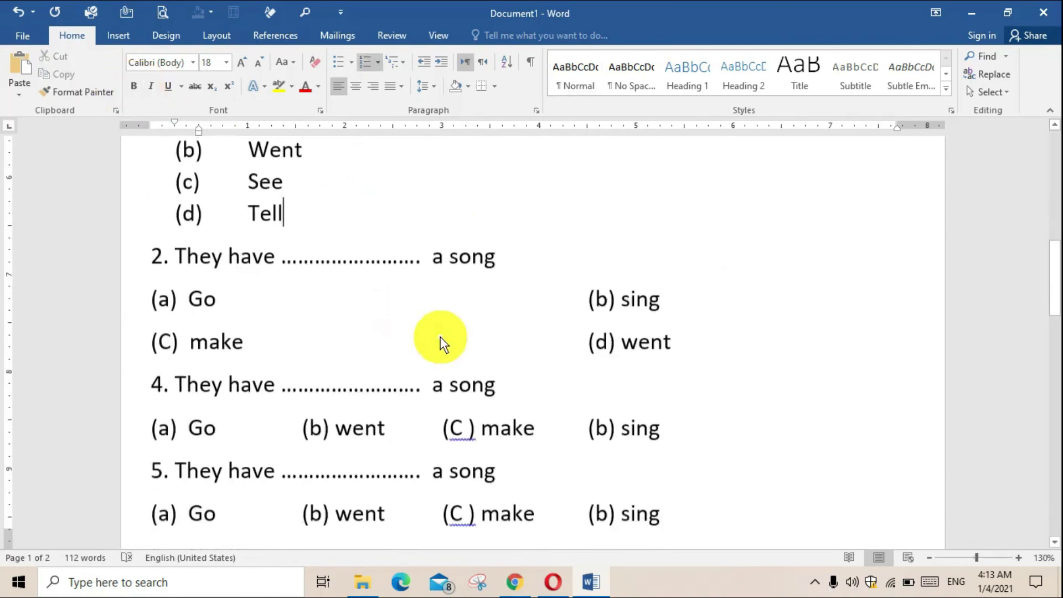
left_click_drag(157, 262, 390, 251)
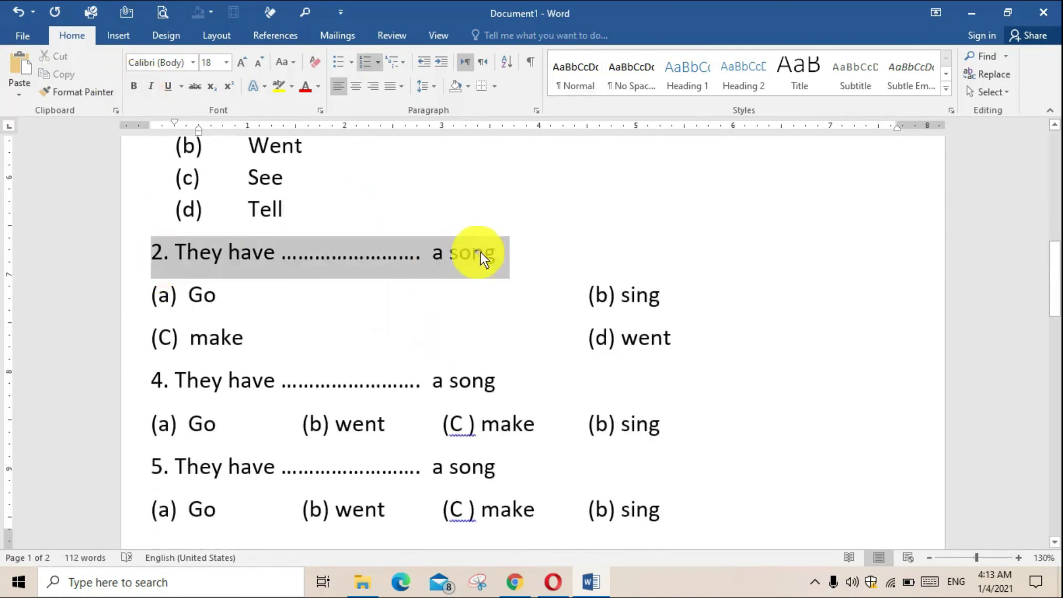
scroll(443, 299, "down", 3)
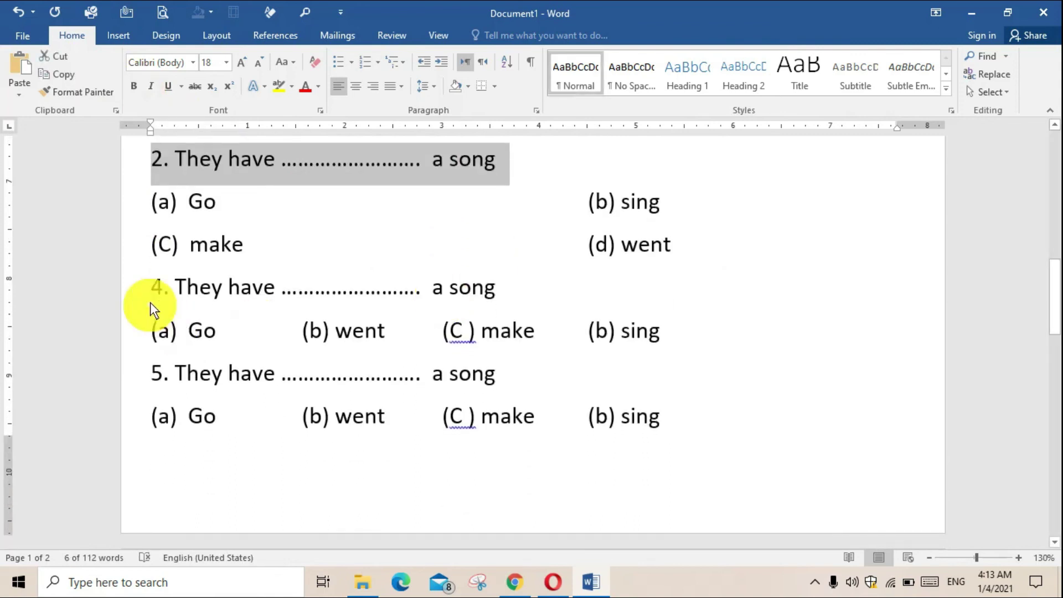
left_click_drag(150, 293, 401, 287)
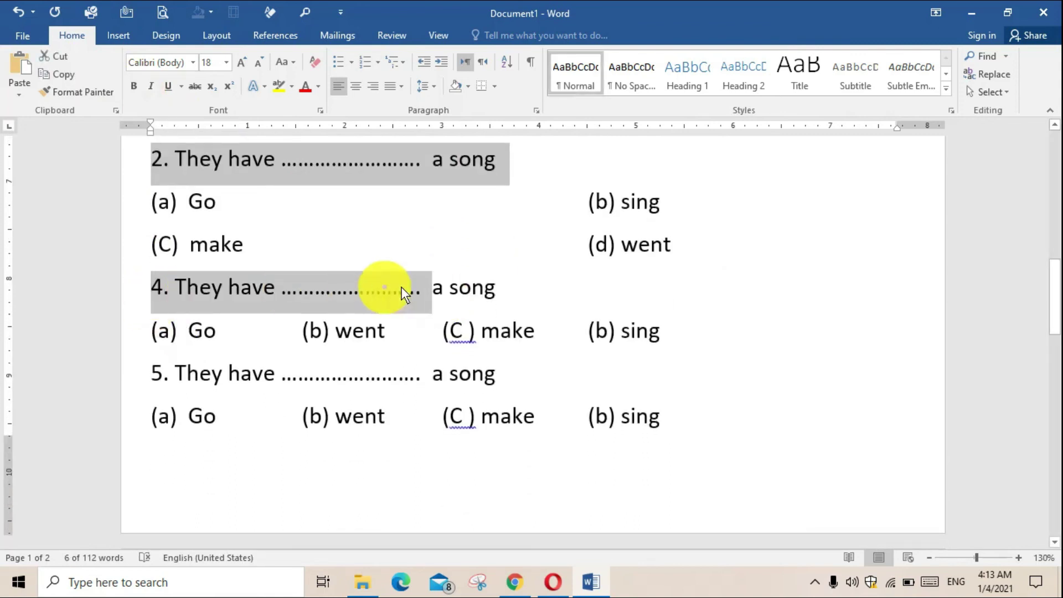
left_click(147, 369, "ctrl")
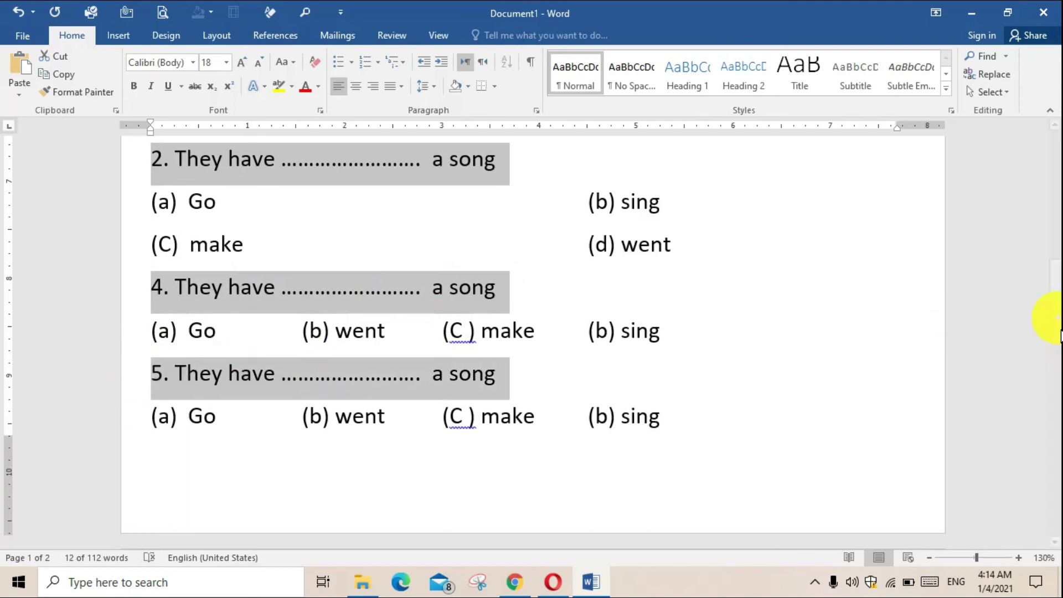
left_click_drag(1060, 321, 1057, 297)
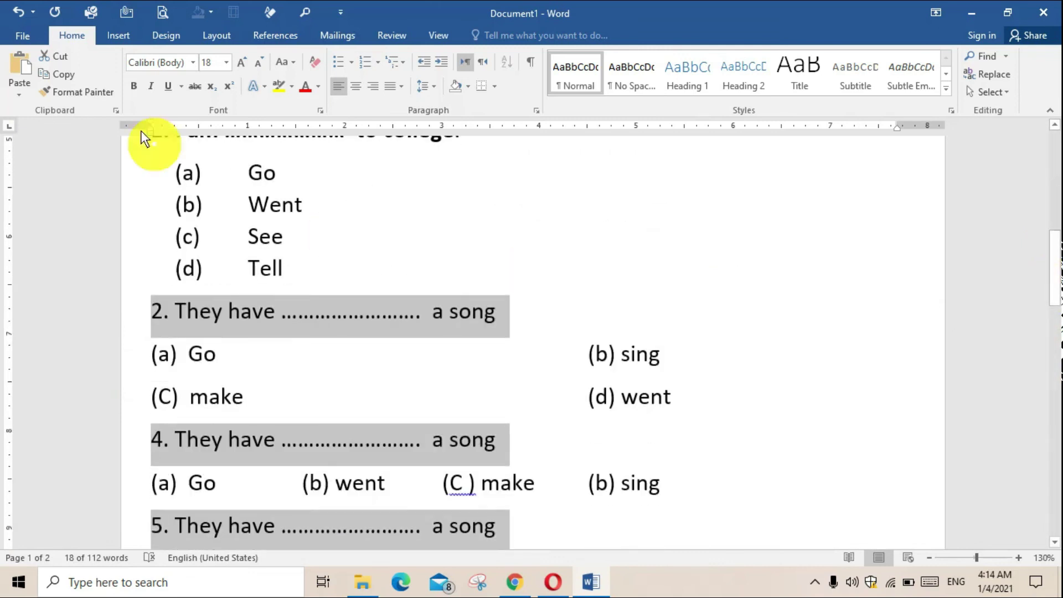
left_click(135, 88)
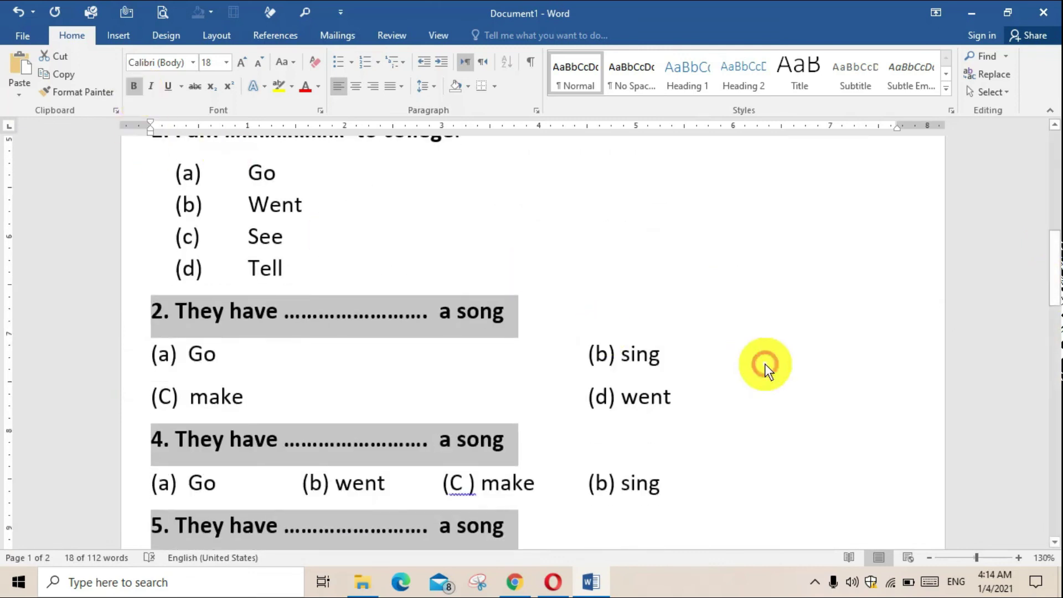
left_click(765, 366)
Check the question paper's layout in print preview at 110% zoom, from the heading through the Q.2 questions, and return to the document
scroll(764, 367, "down", 4)
scroll(766, 370, "up", 3)
scroll(765, 370, "up", 5)
scroll(767, 370, "up", 2)
scroll(764, 368, "down", 3)
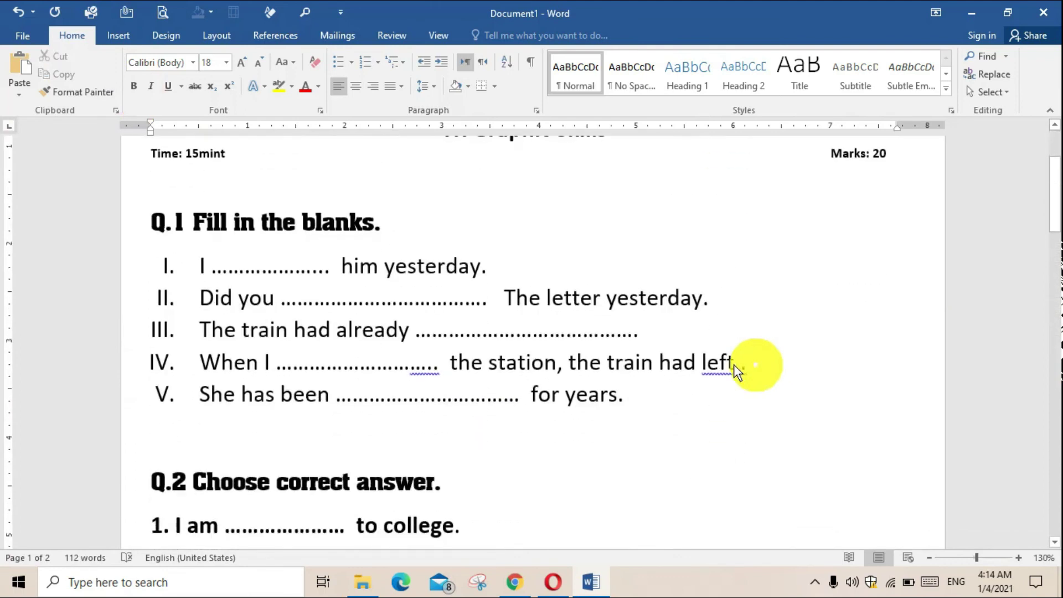
left_click(13, 43)
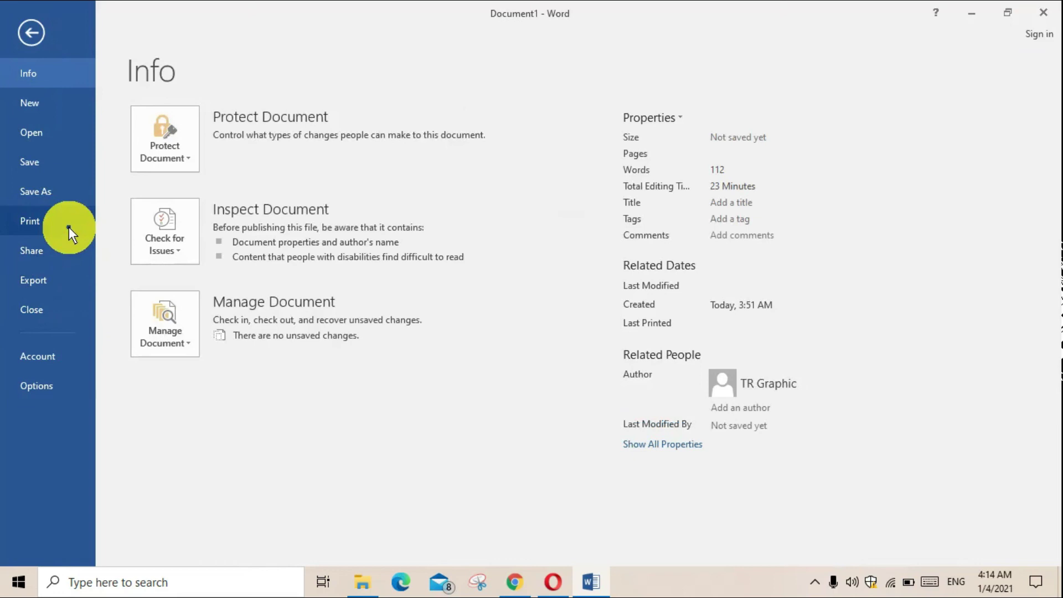
left_click(69, 227)
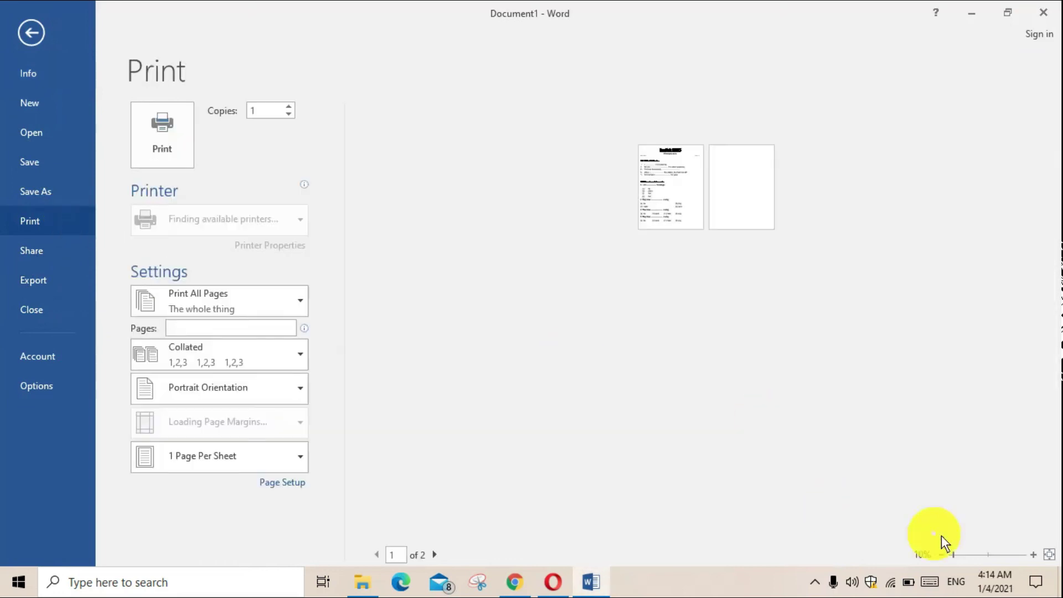
left_click(989, 555)
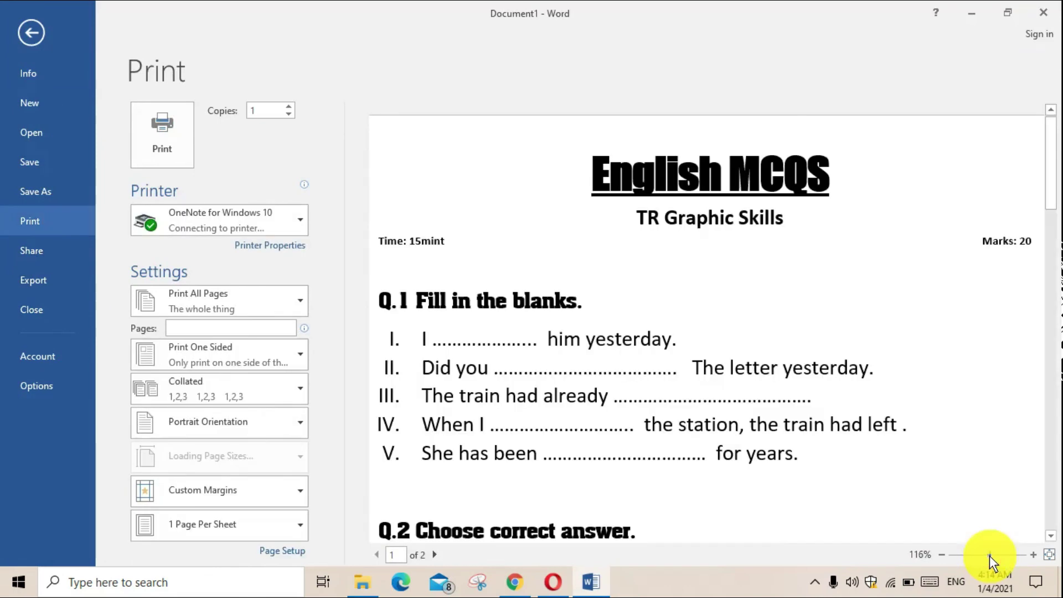
left_click(947, 555)
scroll(794, 328, "down", 5)
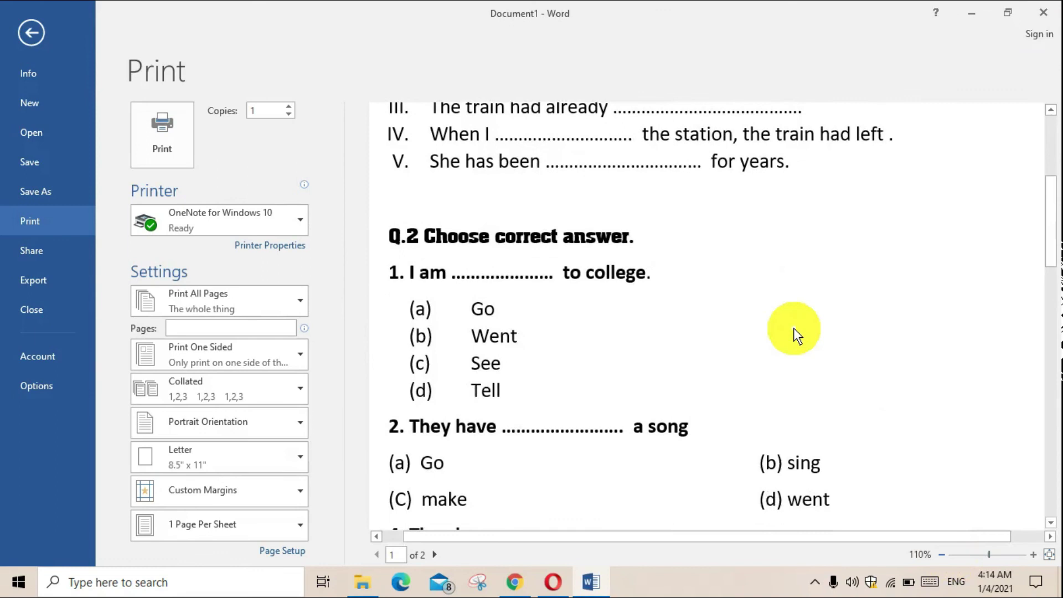
scroll(793, 327, "down", 10)
scroll(793, 328, "up", 12)
scroll(794, 328, "up", 3)
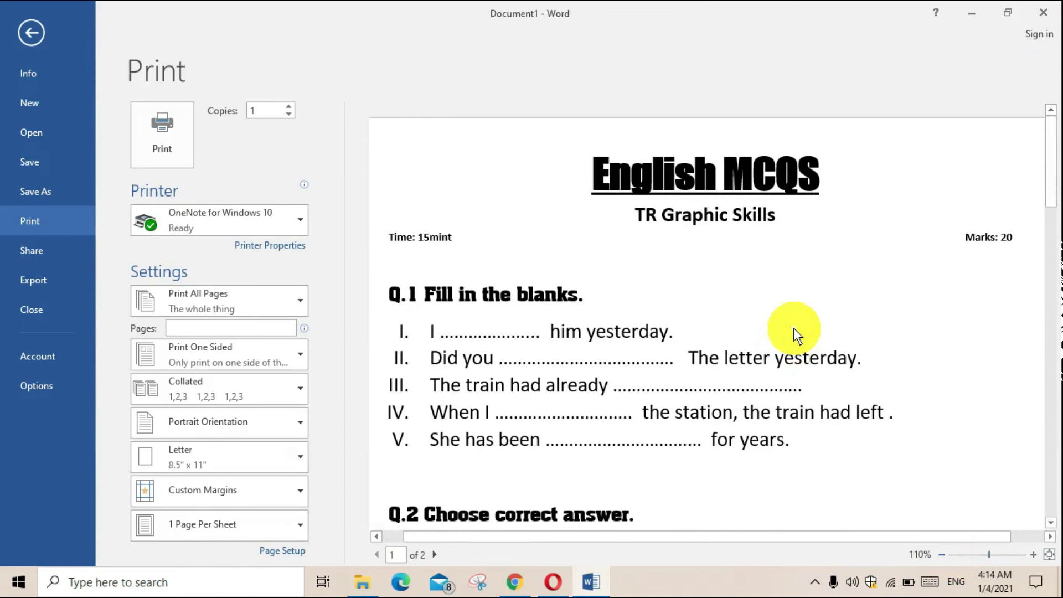
left_click(41, 33)
Review the paper from the English MCQS heading to the Q.2 questions and look over the available insert commands
scroll(445, 299, "down", 1)
scroll(454, 297, "up", 2)
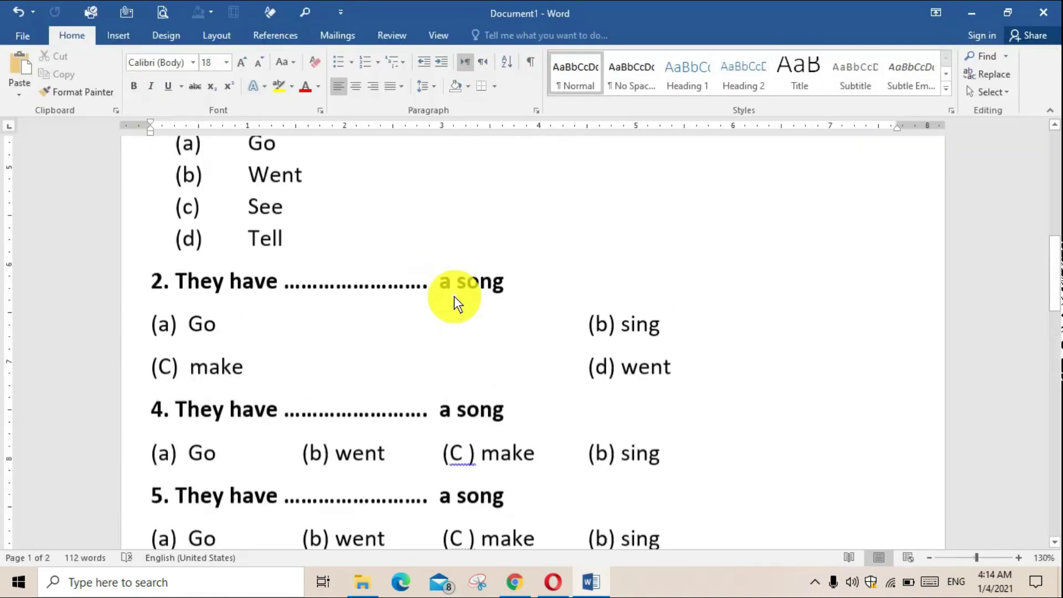
scroll(455, 297, "up", 8)
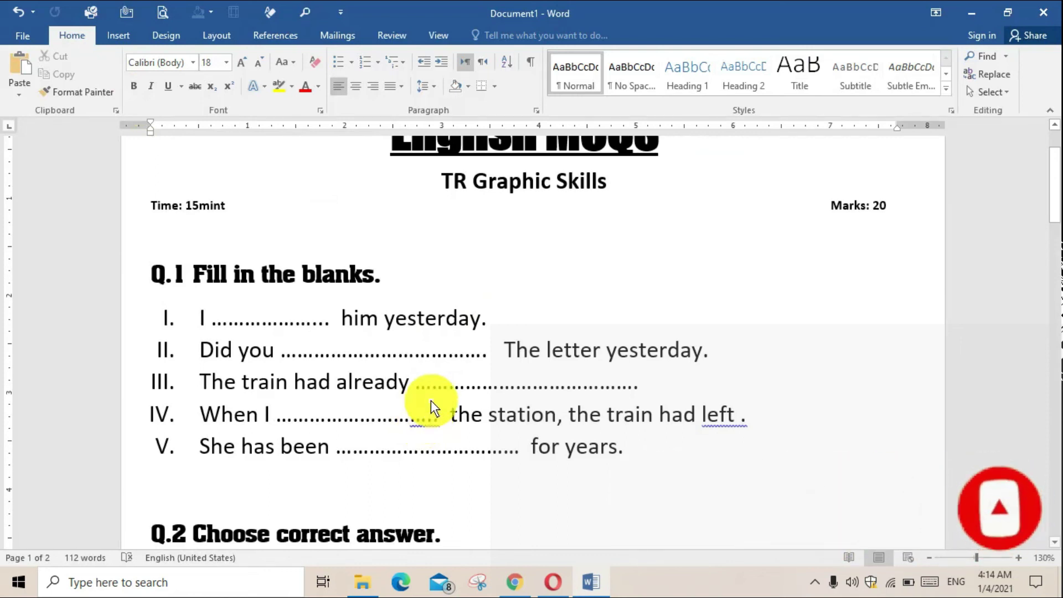
scroll(430, 400, "down", 3)
left_click_drag(1052, 216, 1056, 162)
scroll(516, 347, "down", 1)
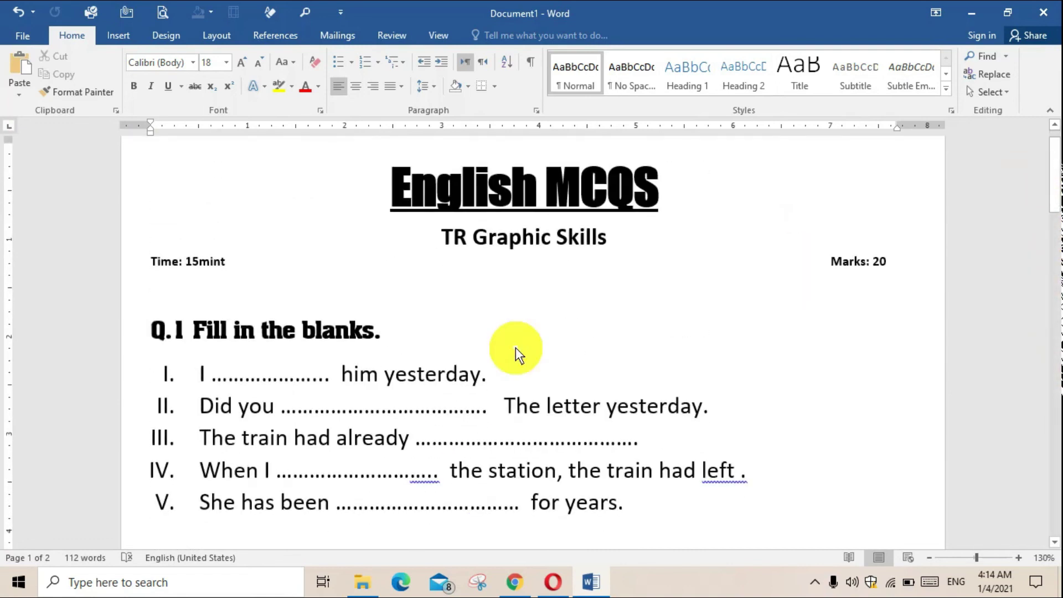
scroll(516, 347, "down", 1)
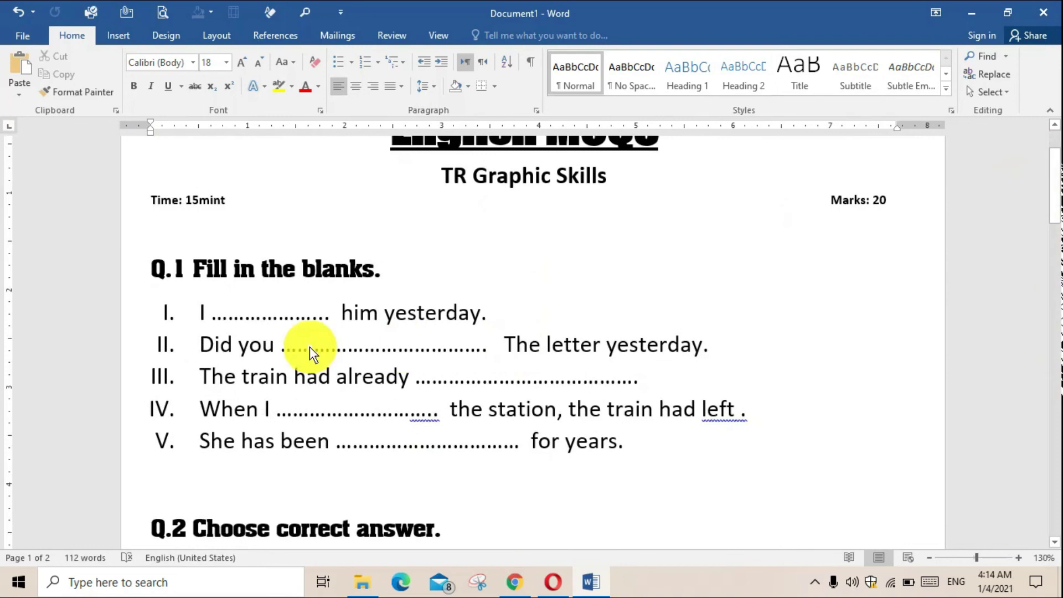
scroll(310, 346, "down", 1)
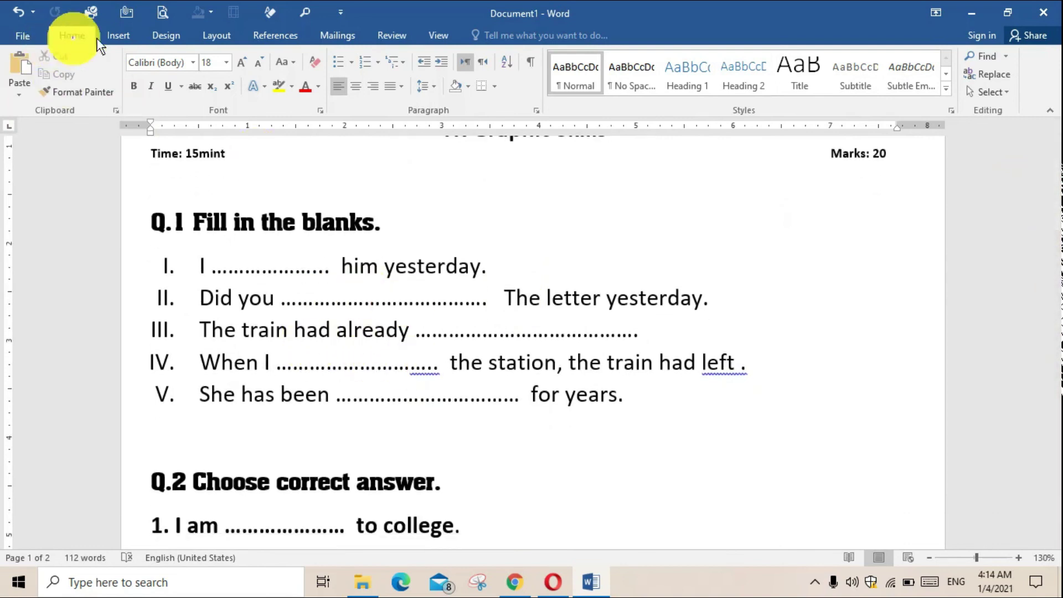
scroll(273, 236, "down", 1)
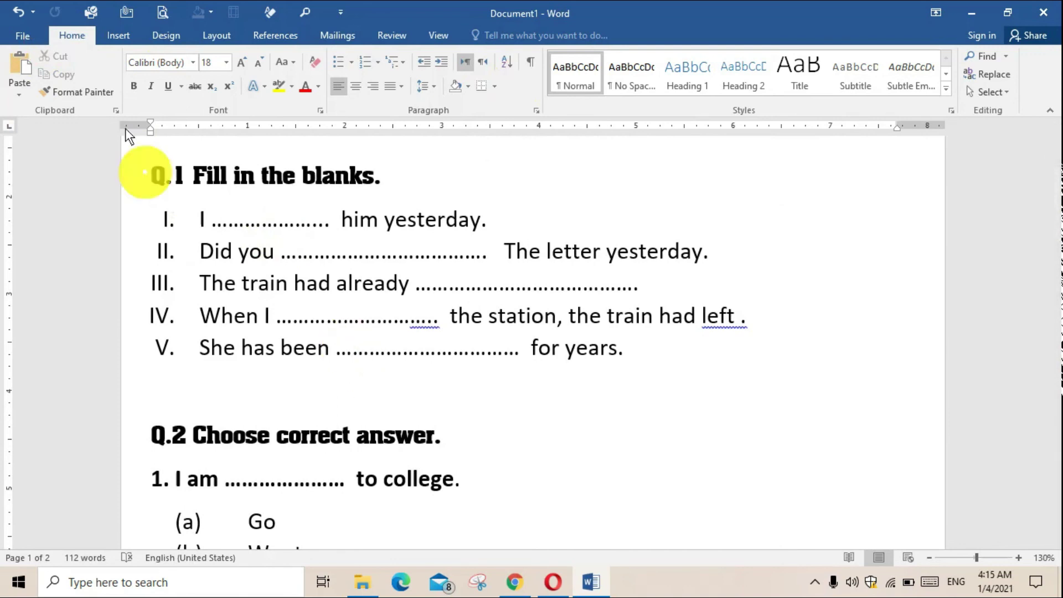
left_click(124, 38)
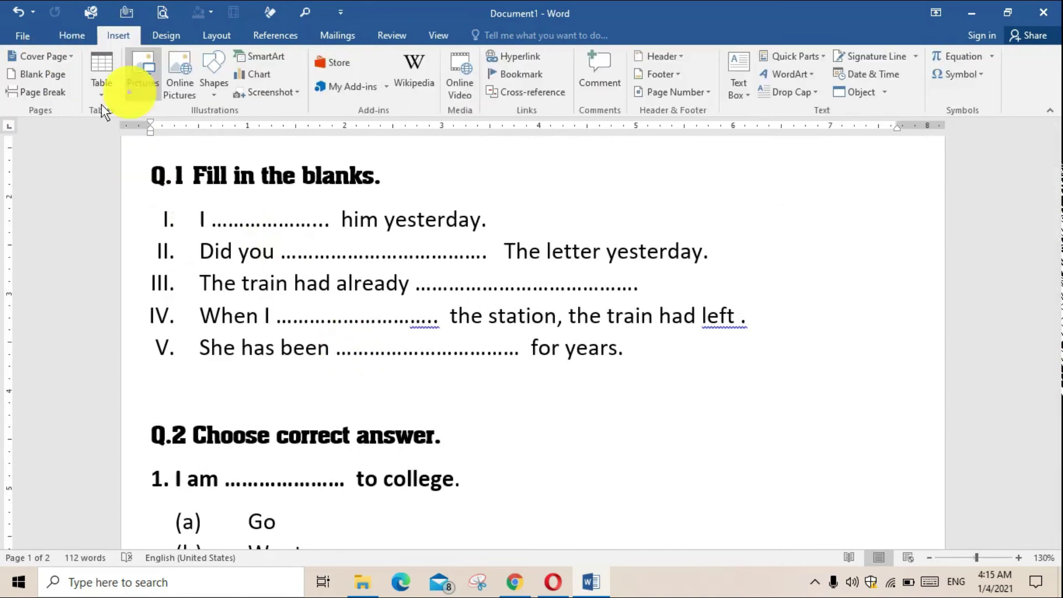
scroll(479, 302, "down", 3)
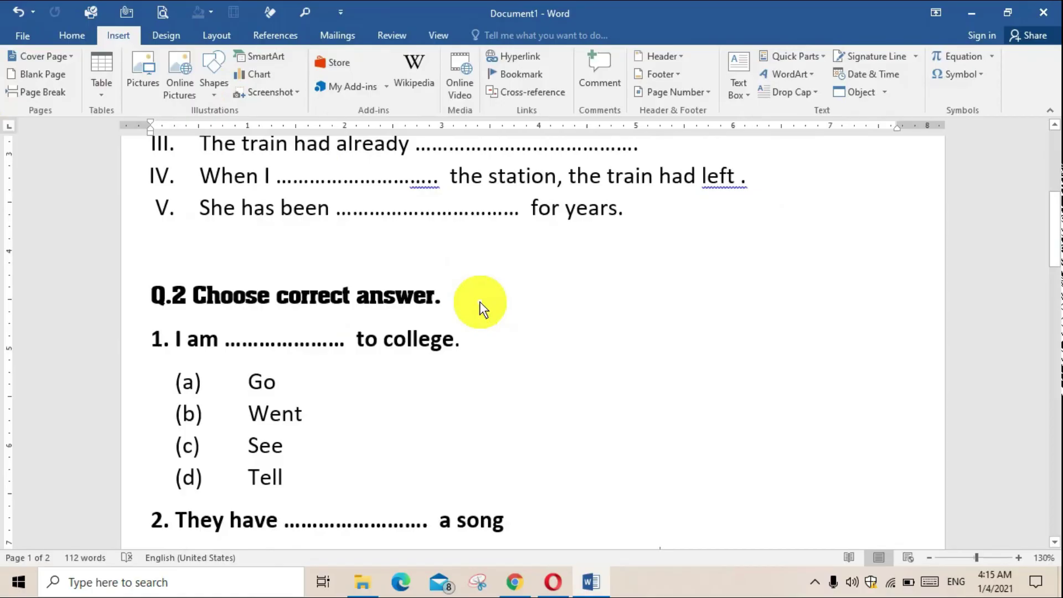